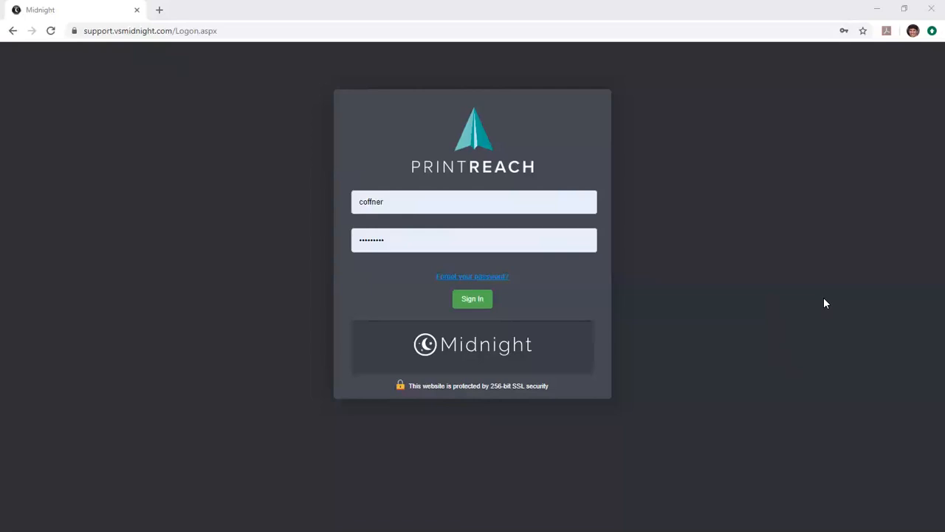
Step: Sign in to Midnight and open the Report Objects list in the system settings
{"action": "key", "text": "Return"}
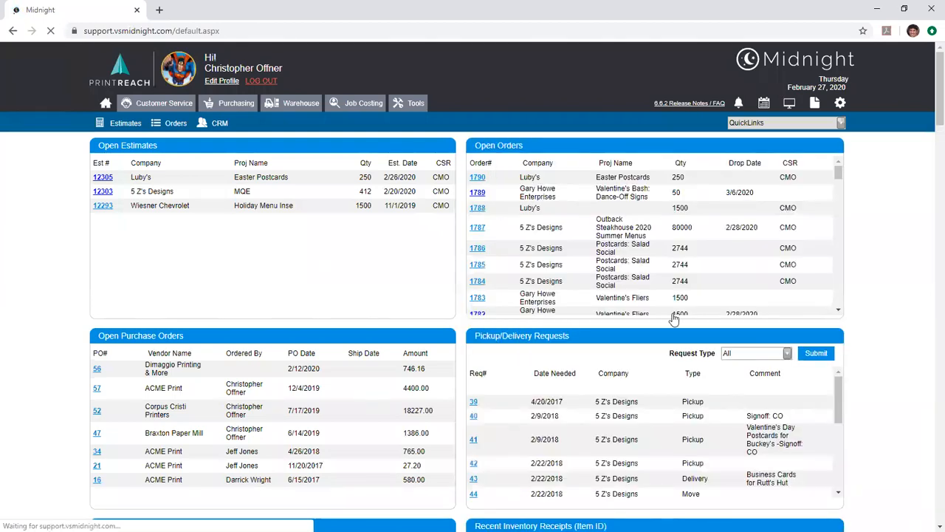
{"action": "left_click", "coordinate": [841, 105]}
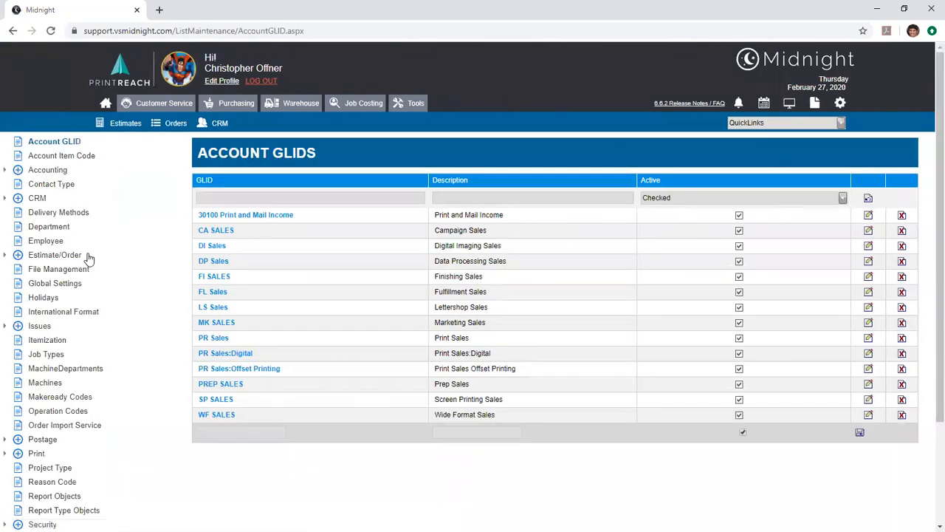
{"action": "scroll", "coordinate": [88, 256], "scroll_direction": "down", "scroll_amount": 1}
{"action": "scroll", "coordinate": [87, 255], "scroll_direction": "down", "scroll_amount": 1}
{"action": "left_click", "coordinate": [65, 365]}
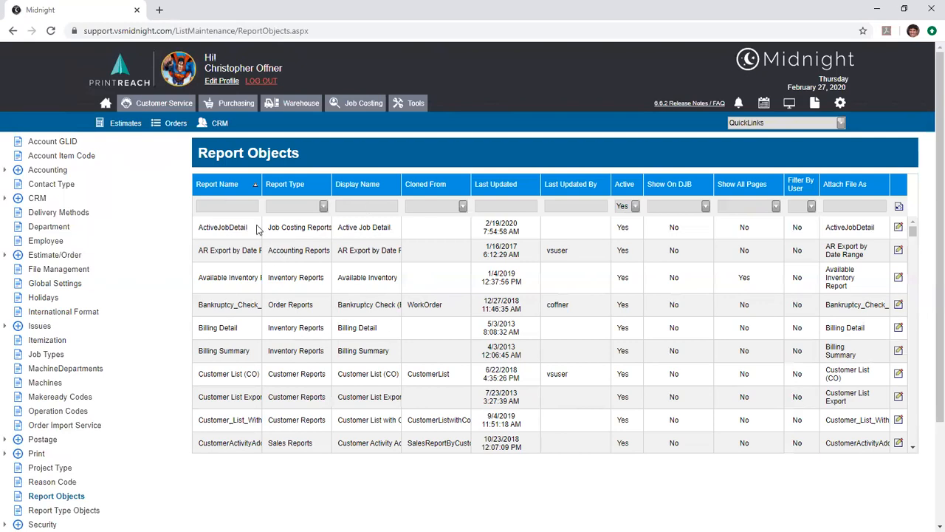
Step: Examine the Report Name, Display Name and Report Type values of the listed report objects
{"action": "left_click_drag", "start_coordinate": [254, 229], "coordinate": [196, 235]}
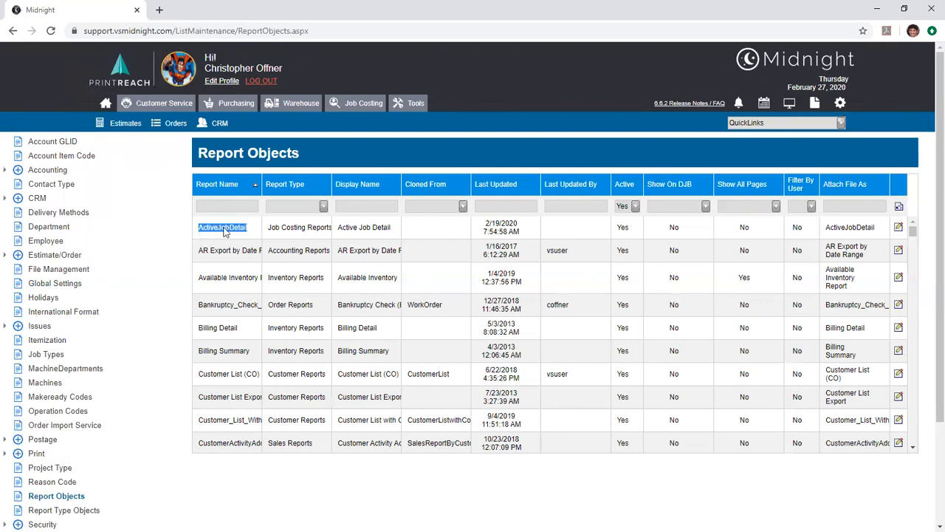
{"action": "left_click", "coordinate": [220, 232]}
{"action": "left_click", "coordinate": [365, 233]}
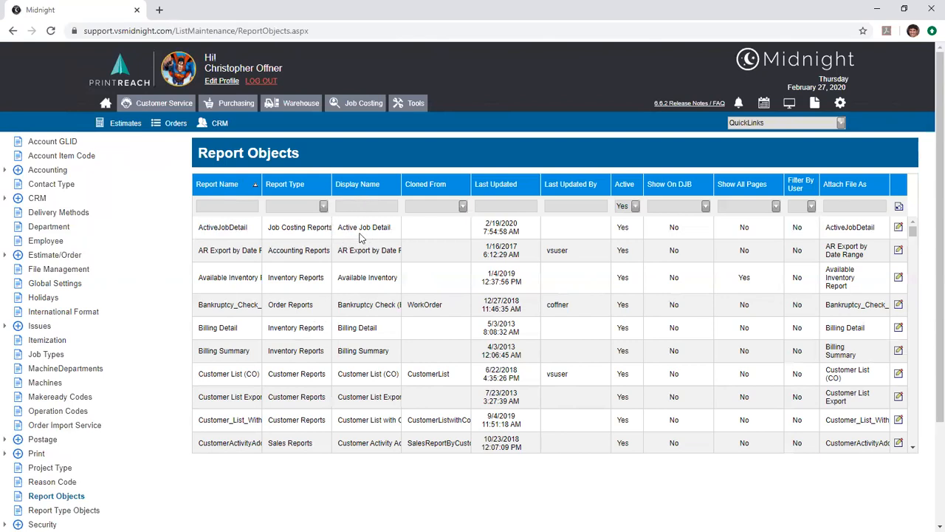
{"action": "left_click_drag", "start_coordinate": [337, 228], "coordinate": [370, 232]}
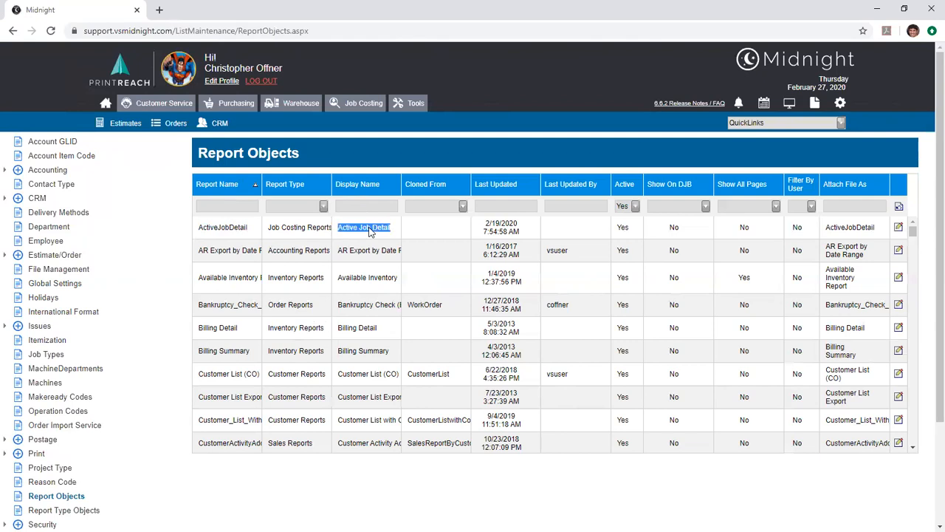
{"action": "left_click", "coordinate": [370, 231]}
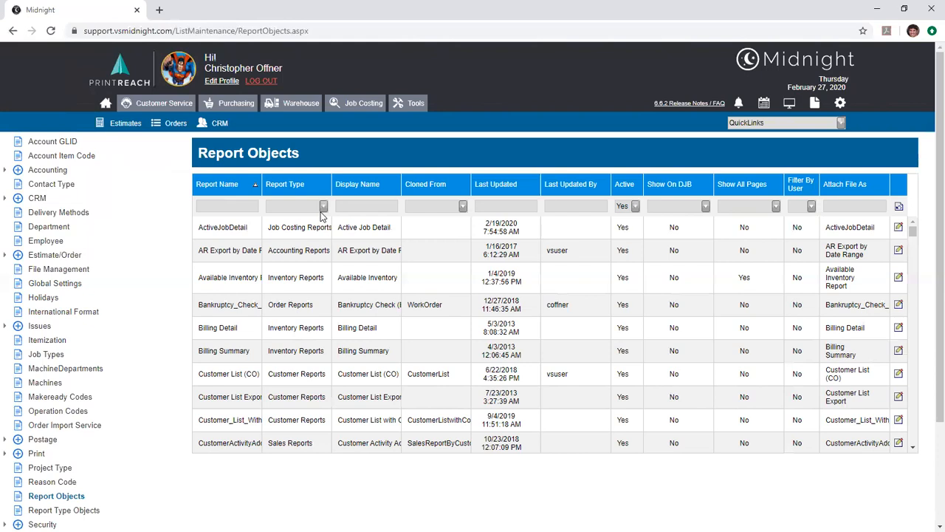
{"action": "left_click_drag", "start_coordinate": [313, 305], "coordinate": [273, 307]}
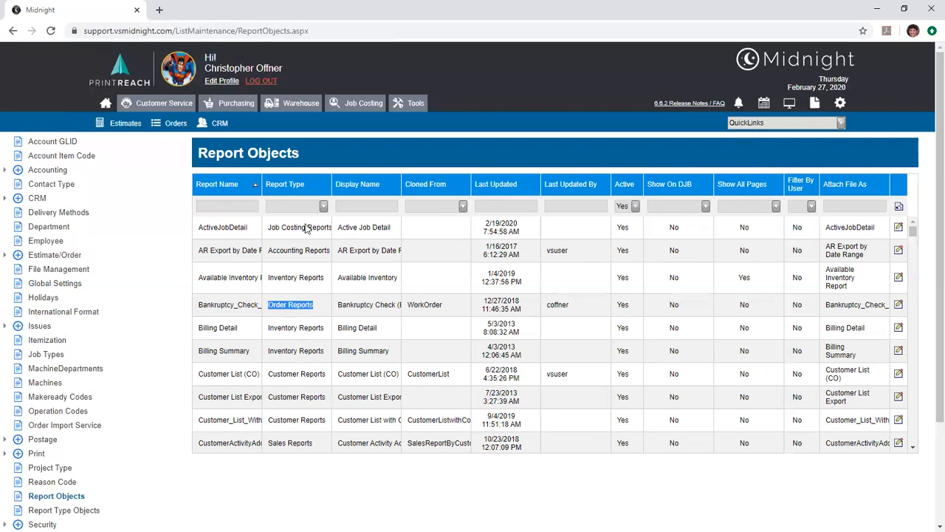
{"action": "left_click", "coordinate": [360, 194]}
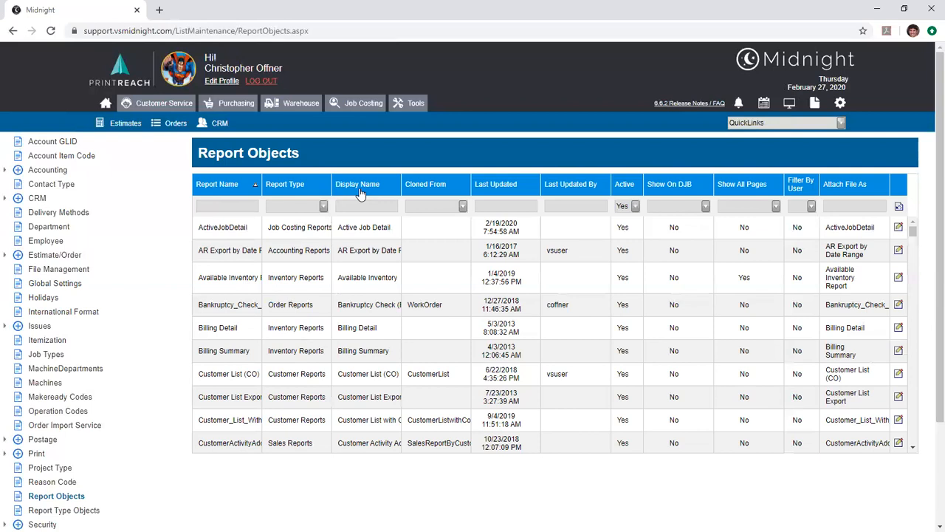
Step: Open Midnight Reports and compare its Job Costing Reports and Customer Reports folders with the report types in Report Objects
{"action": "left_click", "coordinate": [815, 102]}
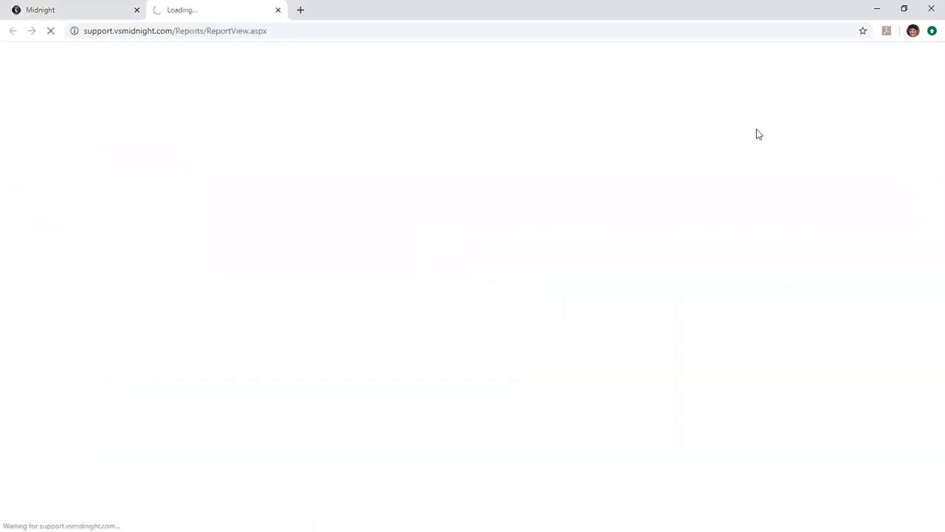
{"action": "left_click", "coordinate": [85, 11]}
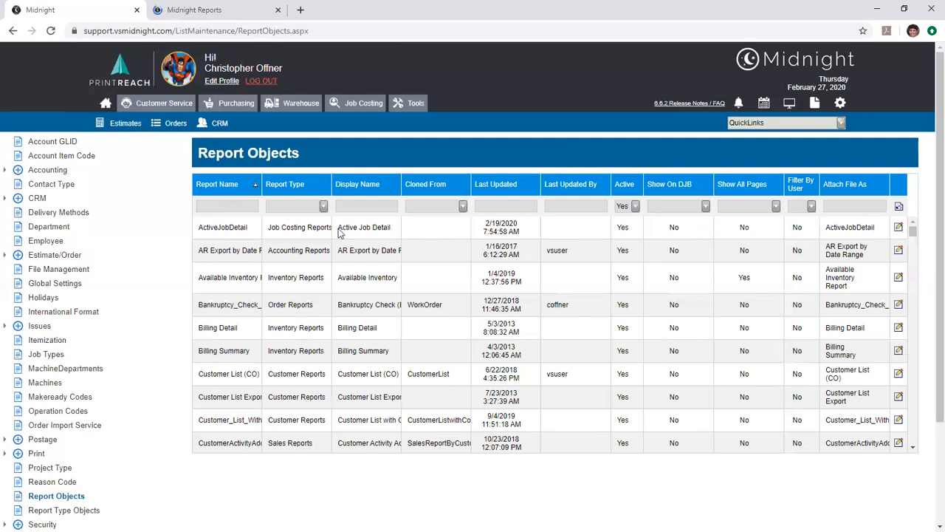
{"action": "left_click_drag", "start_coordinate": [269, 232], "coordinate": [334, 232]}
{"action": "left_click", "coordinate": [194, 10]}
{"action": "left_click", "coordinate": [6, 130]}
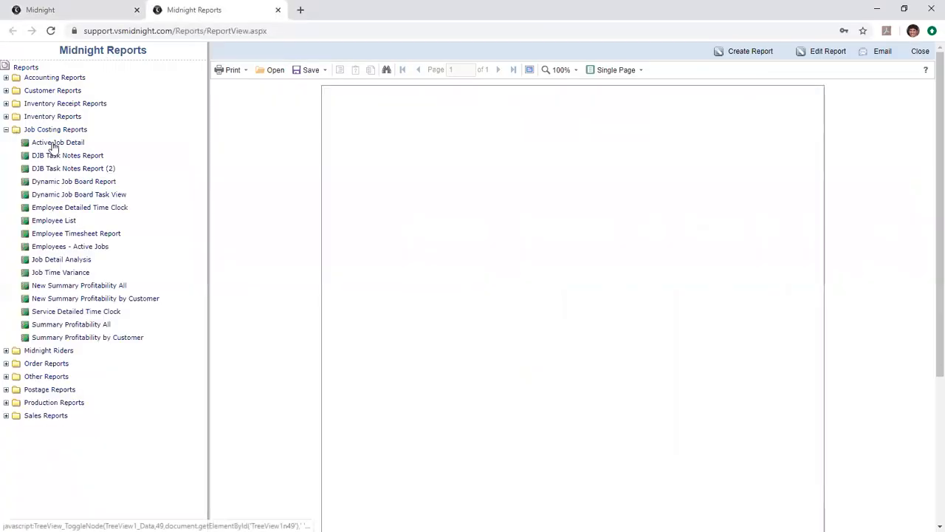
{"action": "left_click", "coordinate": [44, 143]}
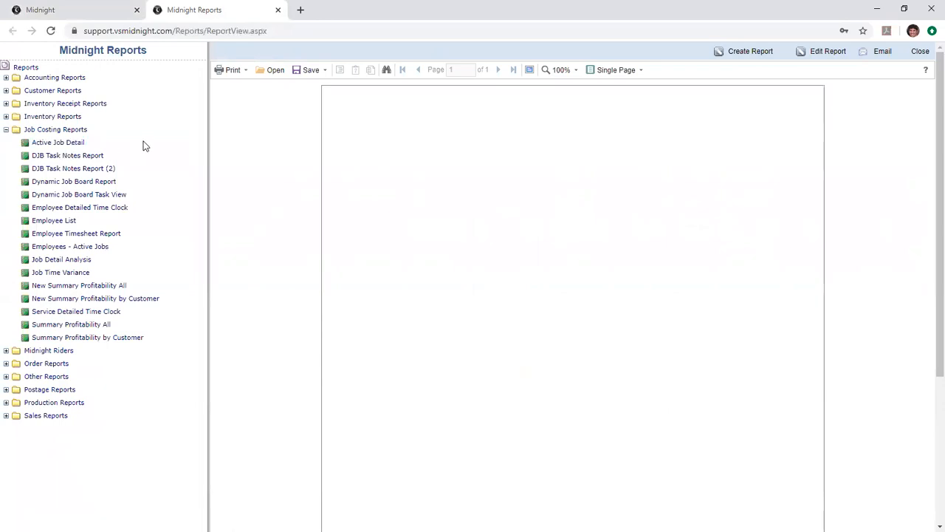
{"action": "left_click", "coordinate": [6, 90]}
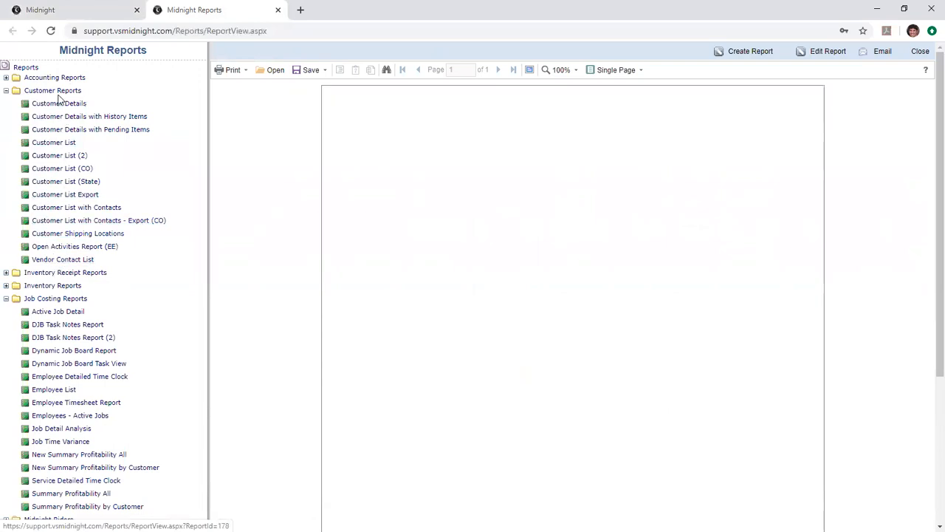
{"action": "left_click", "coordinate": [6, 90]}
Step: Filter Report Objects by the display name "Customer" and check the report type of the Customer Activity entry
{"action": "left_click", "coordinate": [66, 10]}
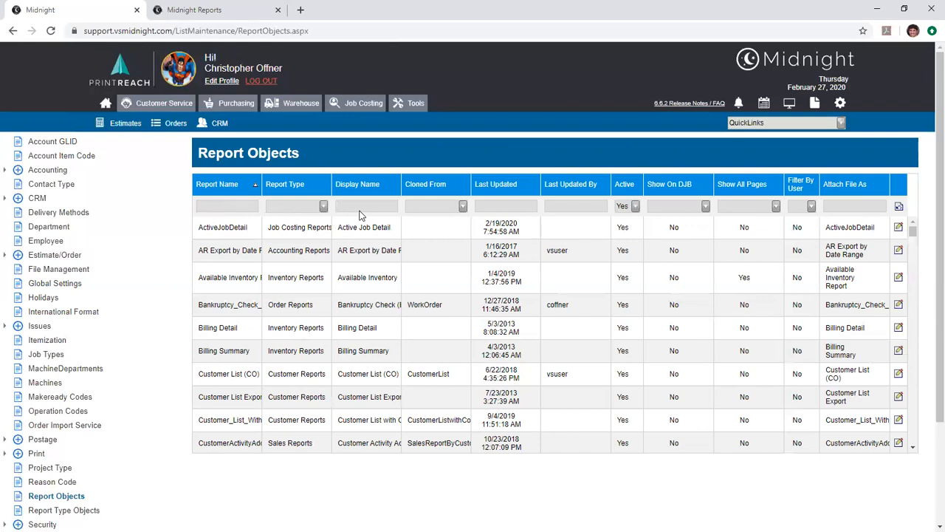
{"action": "type", "text": "Customer"}
{"action": "key", "text": "Return"}
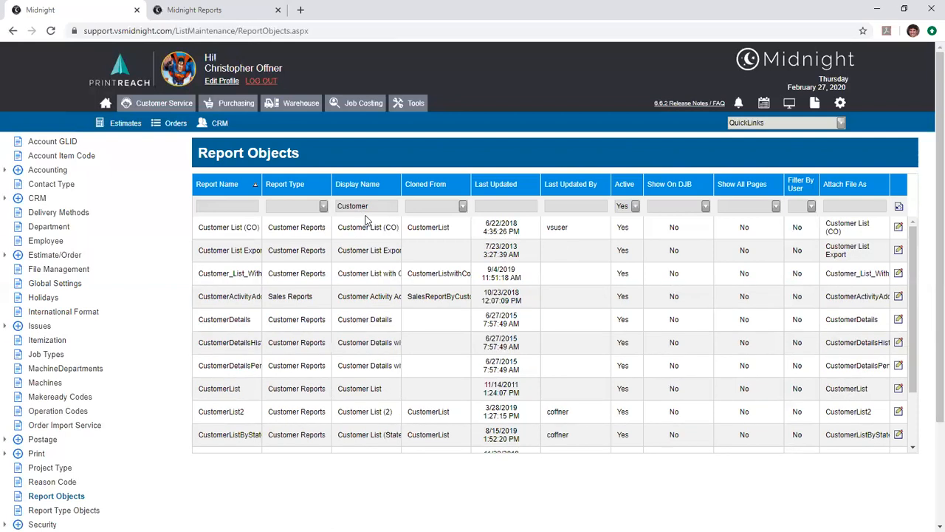
{"action": "scroll", "coordinate": [352, 211], "scroll_direction": "down", "scroll_amount": 3}
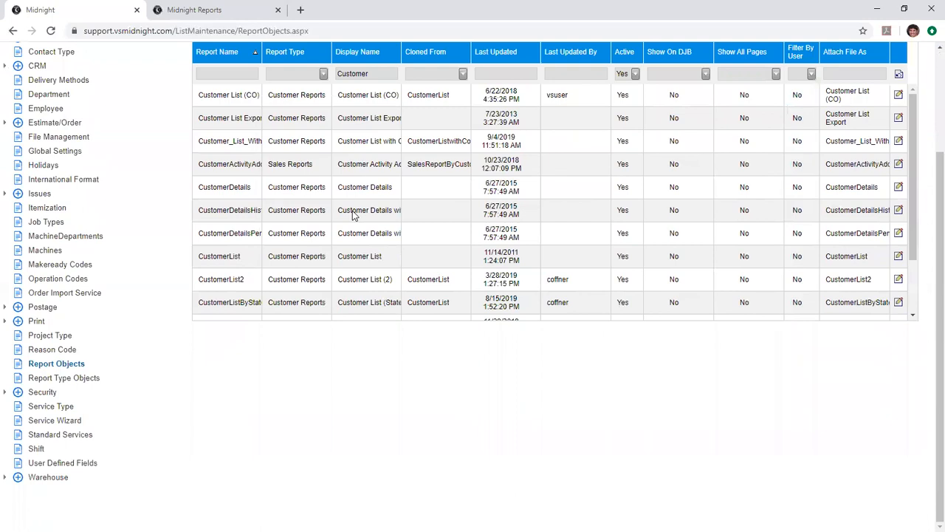
{"action": "scroll", "coordinate": [352, 214], "scroll_direction": "up", "scroll_amount": 3}
{"action": "left_click_drag", "start_coordinate": [314, 285], "coordinate": [270, 282]}
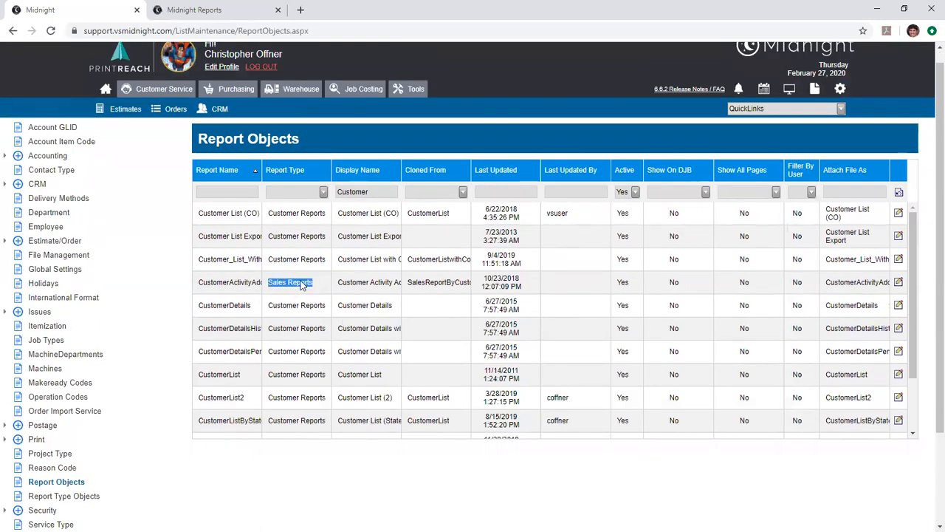
{"action": "left_click", "coordinate": [356, 281]}
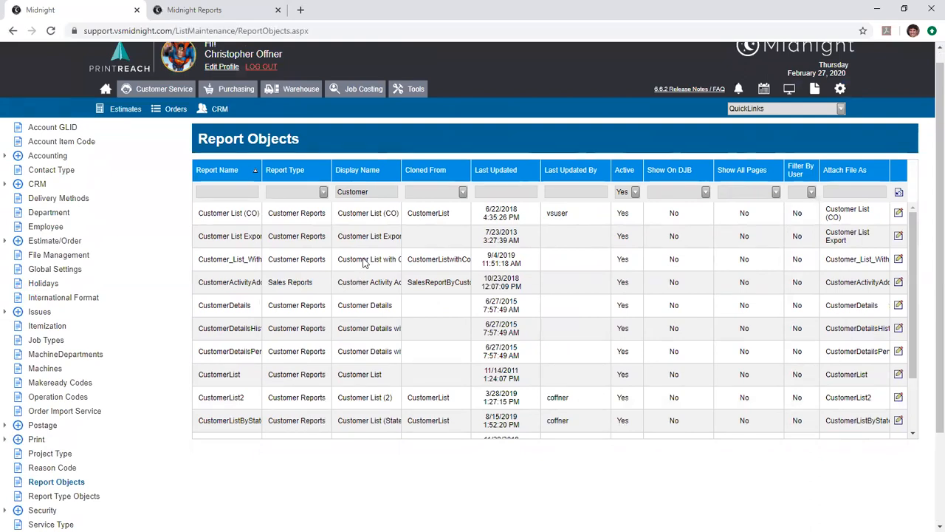
Step: Set the Active filter of Report Objects to No and clear the display name filter
{"action": "left_click", "coordinate": [635, 192]}
{"action": "left_click", "coordinate": [624, 202]}
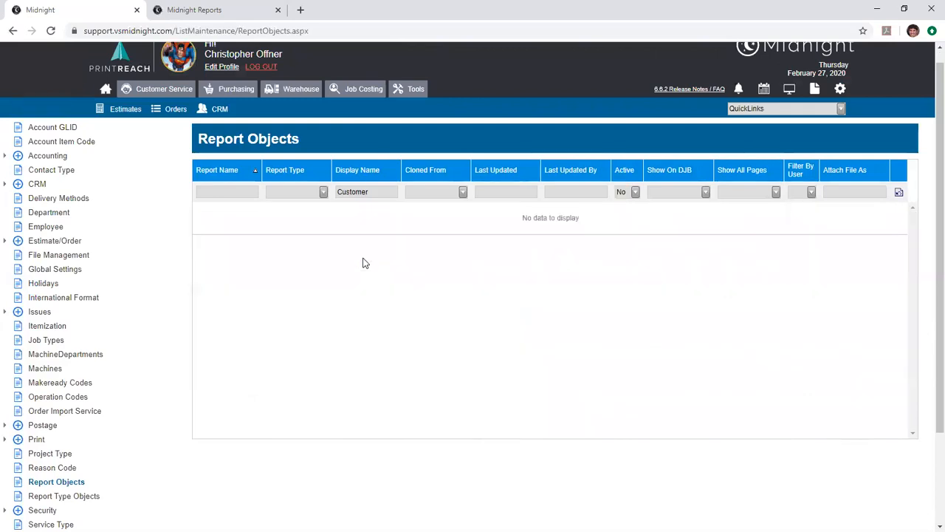
{"action": "double_click", "coordinate": [352, 191]}
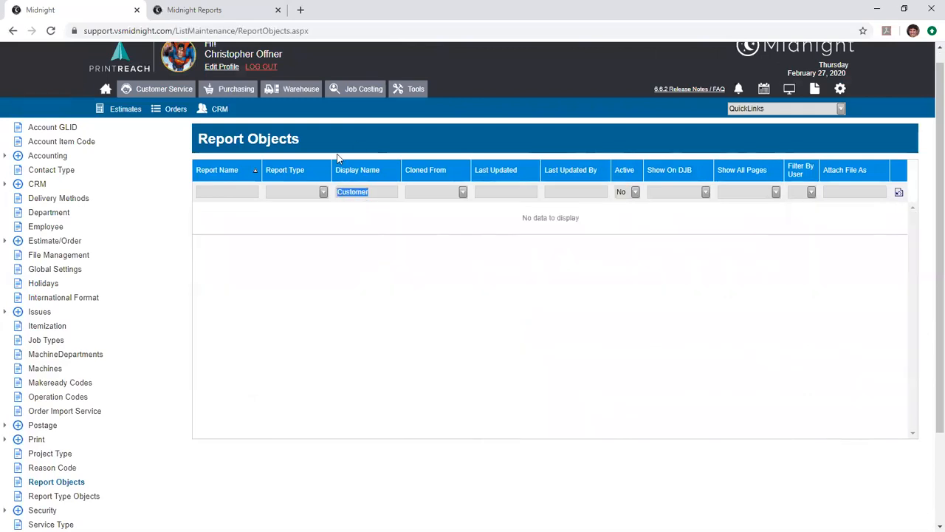
{"action": "key", "text": "BackSpace"}
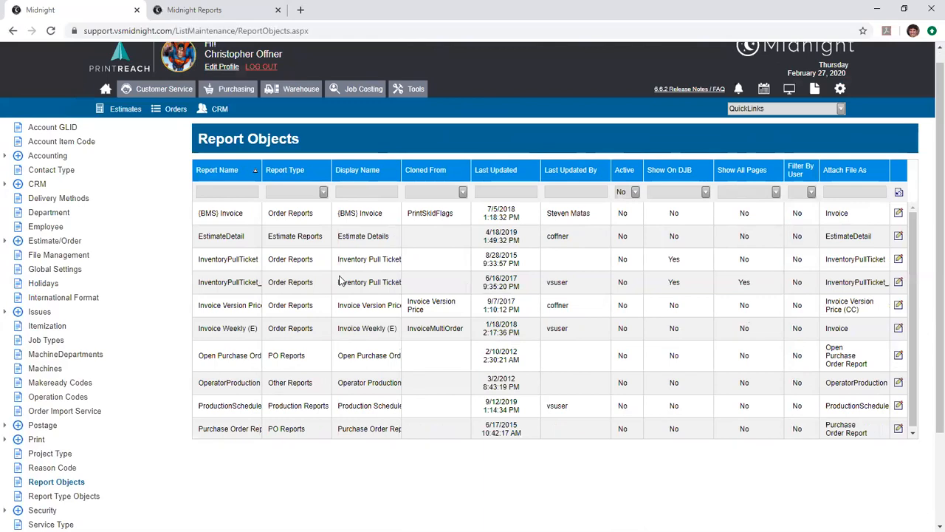
Step: Filter Report Objects to Active Yes and Show On DJB Yes, and open the Job Board in a separate browser tab
{"action": "left_click", "coordinate": [635, 192]}
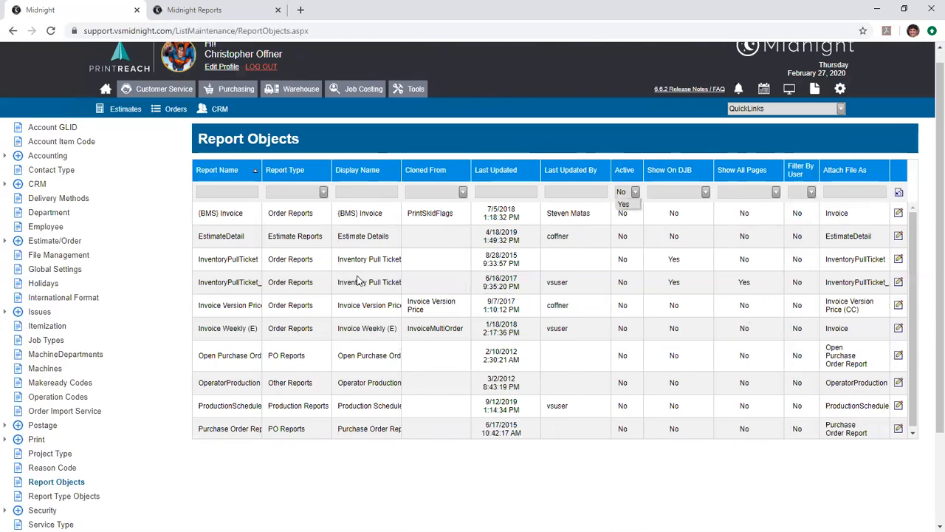
{"action": "left_click", "coordinate": [624, 212]}
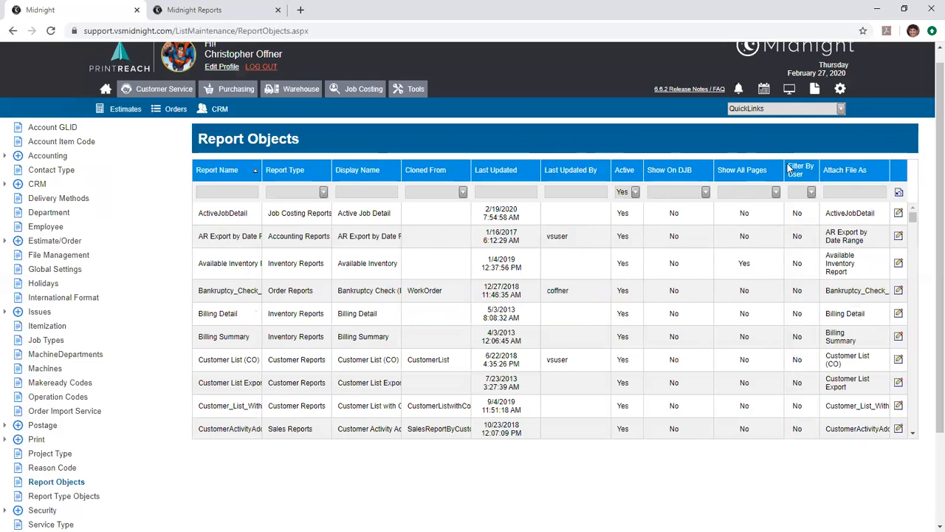
{"action": "left_click", "coordinate": [765, 90]}
{"action": "left_click", "coordinate": [81, 9]}
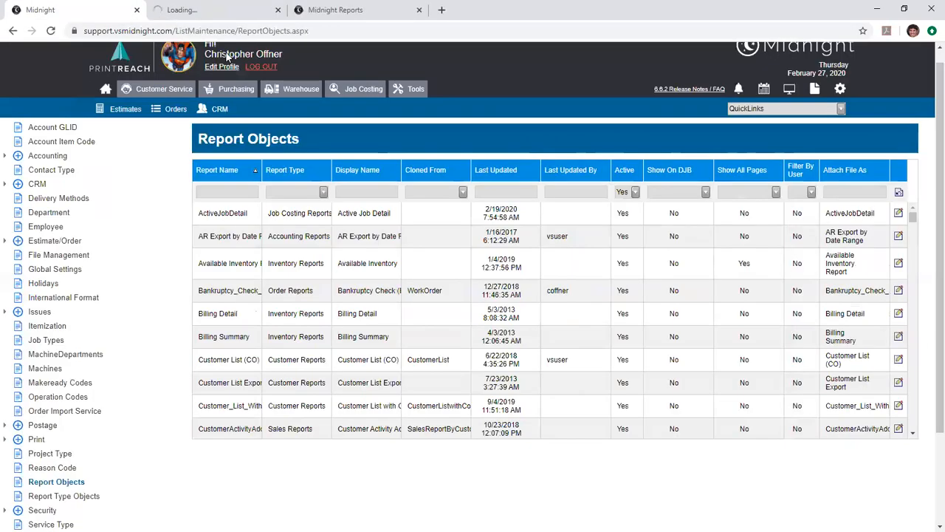
{"action": "left_click", "coordinate": [706, 192]}
{"action": "left_click", "coordinate": [657, 211]}
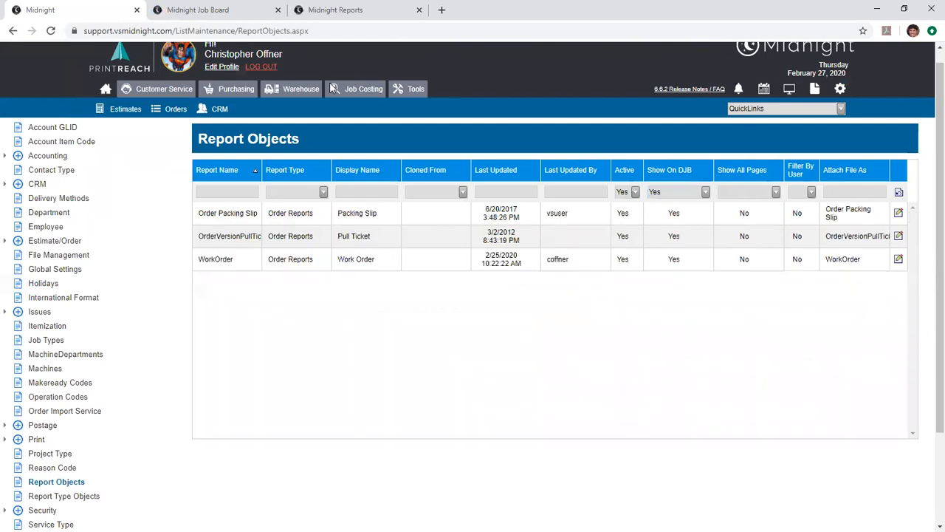
Step: Open the Valentines Fliers order on the Job Board and compare its available reports with the filtered Report Objects
{"action": "left_click", "coordinate": [205, 9]}
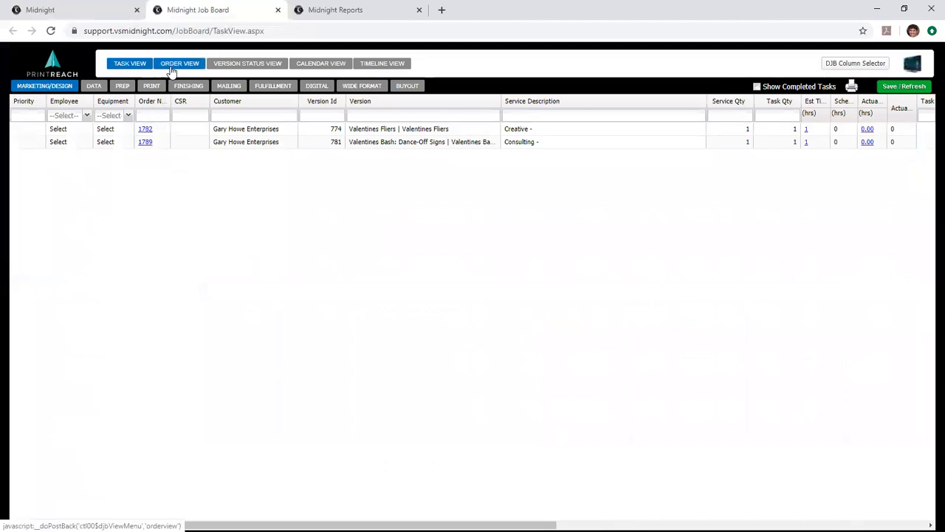
{"action": "left_click", "coordinate": [146, 131]}
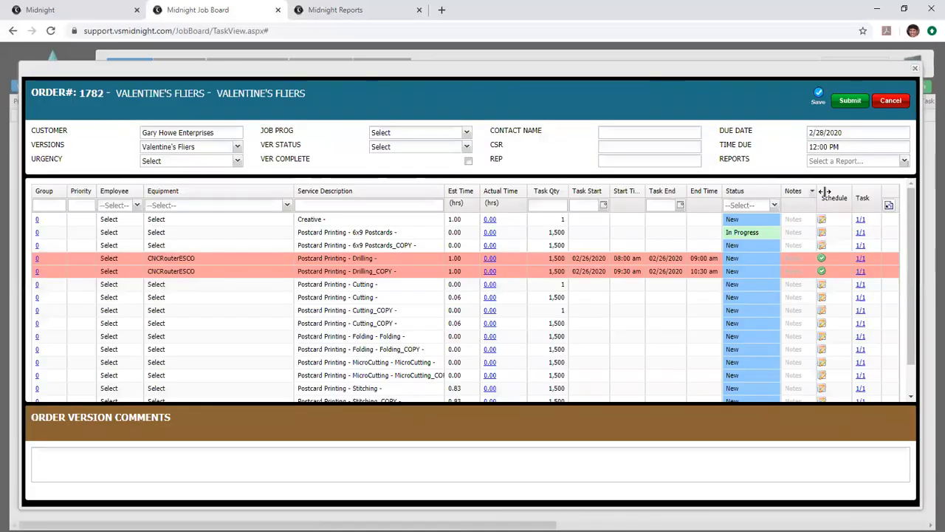
{"action": "left_click", "coordinate": [44, 10]}
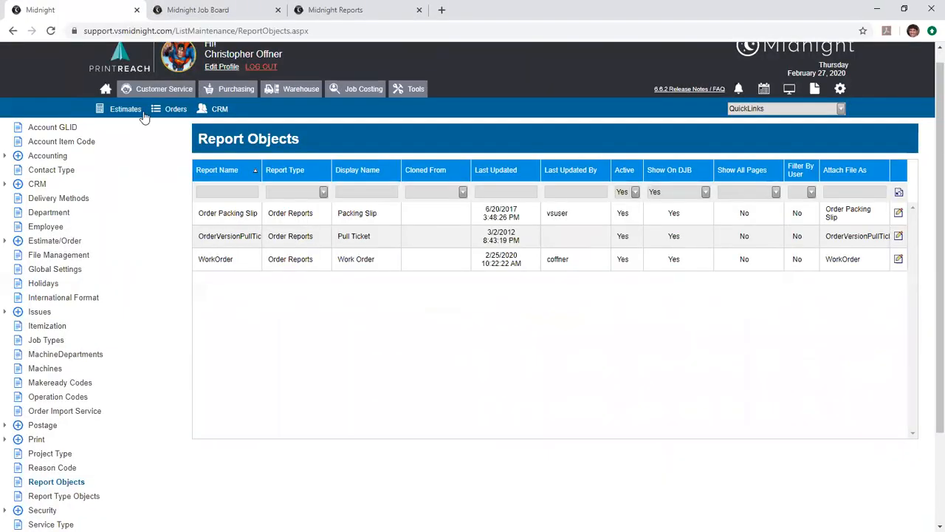
{"action": "left_click", "coordinate": [158, 14]}
{"action": "left_click", "coordinate": [903, 161]}
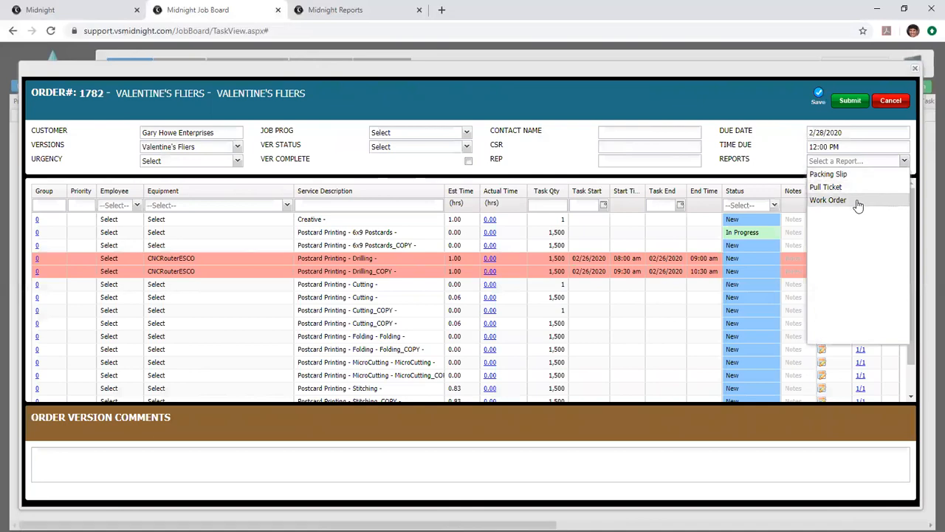
Step: Return to Report Objects and set the Show On DJB filter to No
{"action": "left_click", "coordinate": [74, 11]}
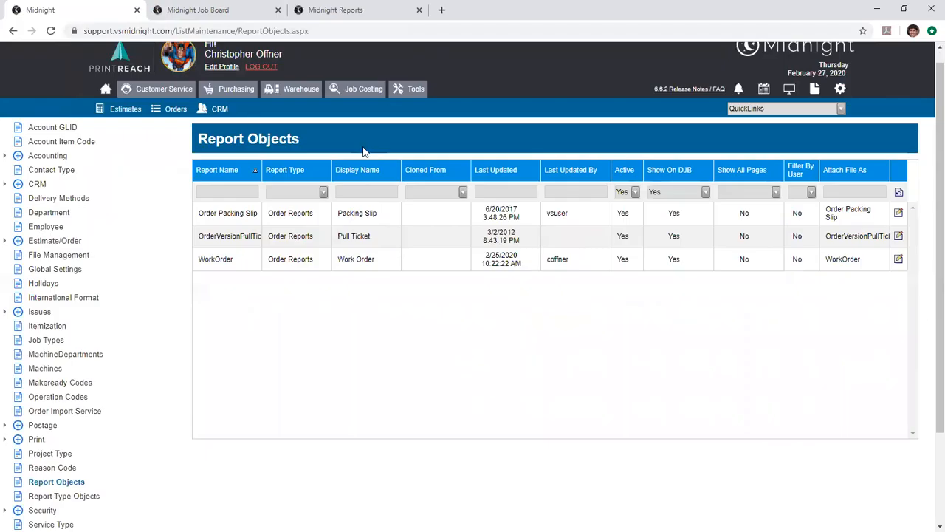
{"action": "left_click", "coordinate": [705, 192]}
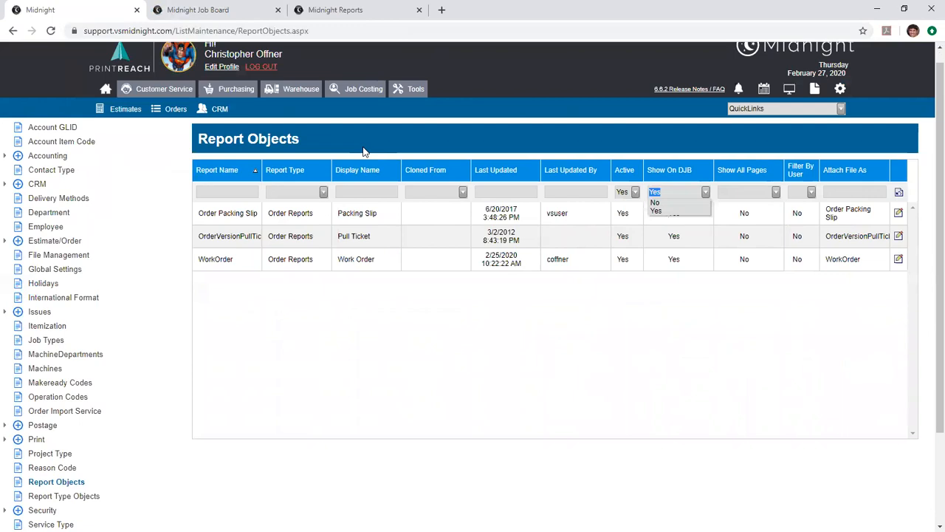
{"action": "left_click", "coordinate": [655, 202]}
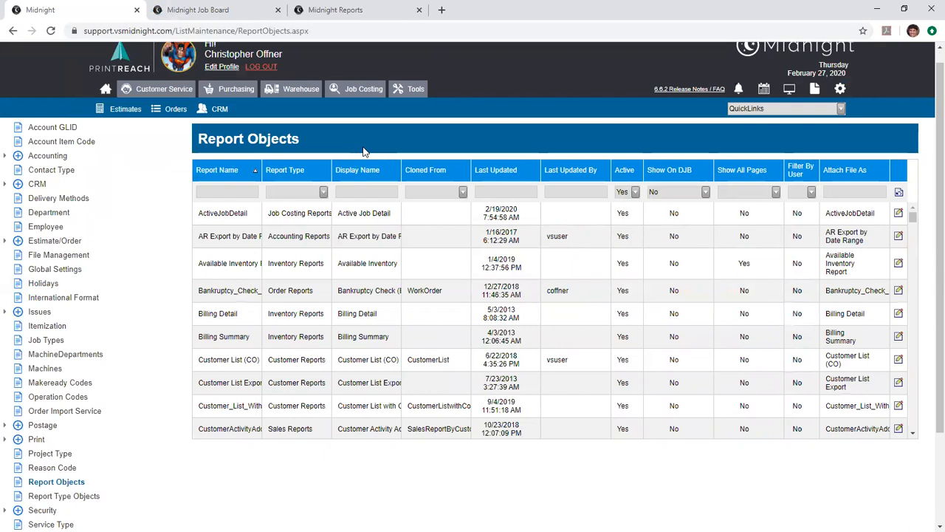
Step: Switch to Midnight Reports, collapse the Job Costing Reports folder and expand Sales Reports
{"action": "left_click", "coordinate": [319, 11]}
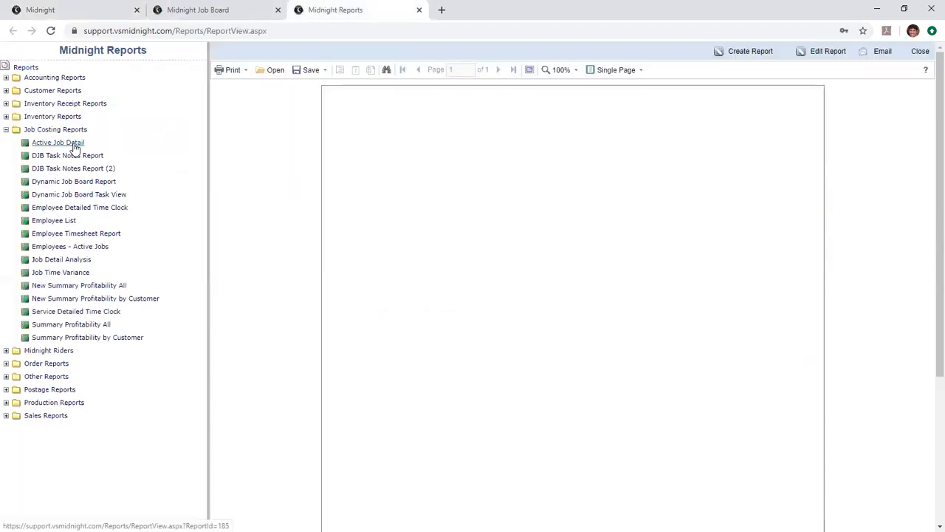
{"action": "left_click", "coordinate": [6, 130]}
{"action": "left_click", "coordinate": [6, 207]}
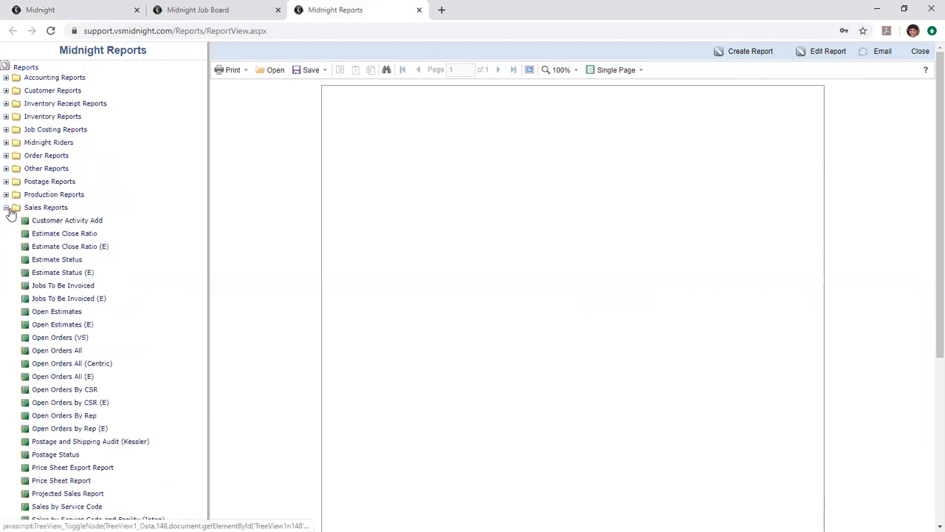
Step: Run the Sales Report from the Sales Reports folder with a start date of 01/27/2018
{"action": "scroll", "coordinate": [59, 441], "scroll_direction": "down", "scroll_amount": 3}
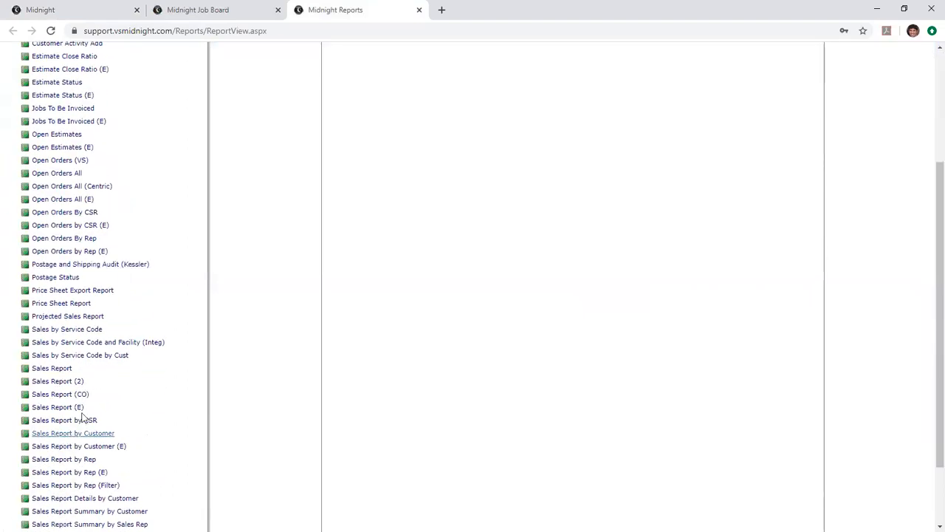
{"action": "left_click", "coordinate": [61, 369]}
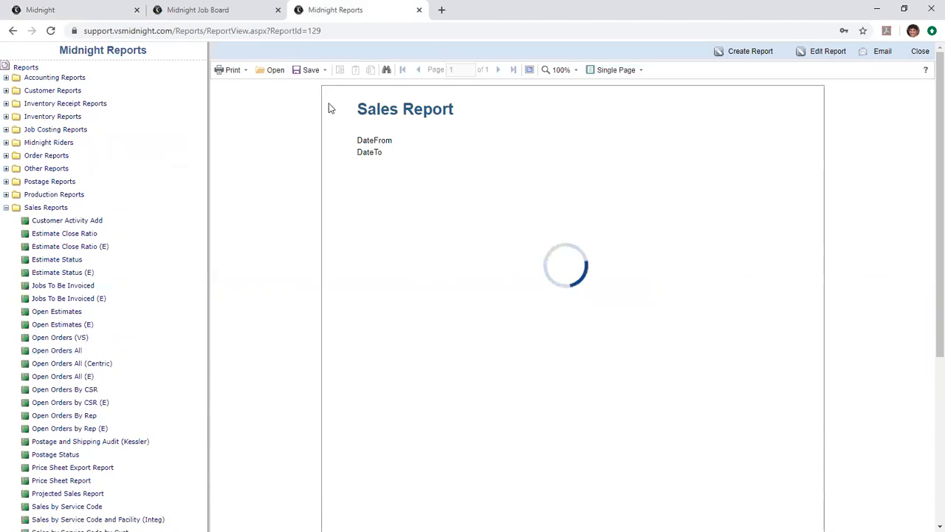
{"action": "left_click_drag", "start_coordinate": [289, 131], "coordinate": [316, 133]}
{"action": "type", "text": "18"}
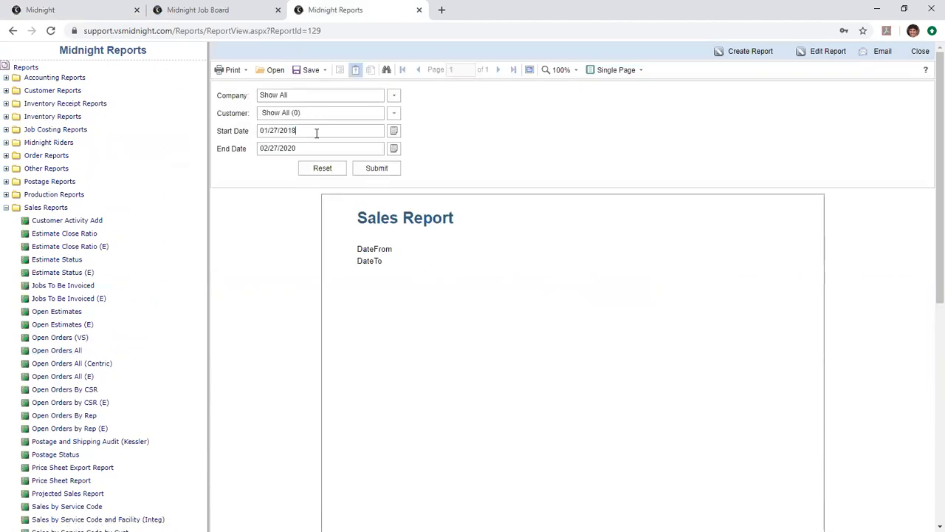
{"action": "key", "text": "Return"}
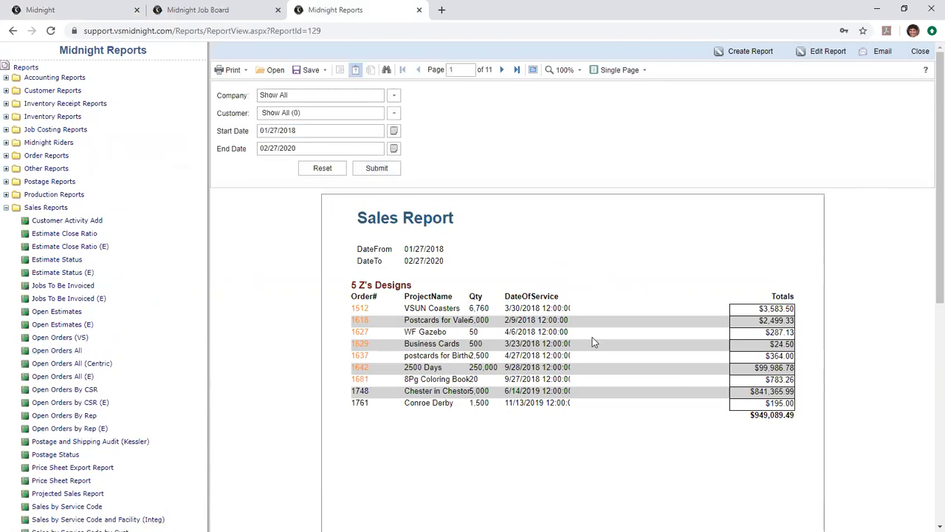
Step: Examine the first pages of the Sales Report, checking how customers are split across pages
{"action": "scroll", "coordinate": [592, 336], "scroll_direction": "down", "scroll_amount": 6}
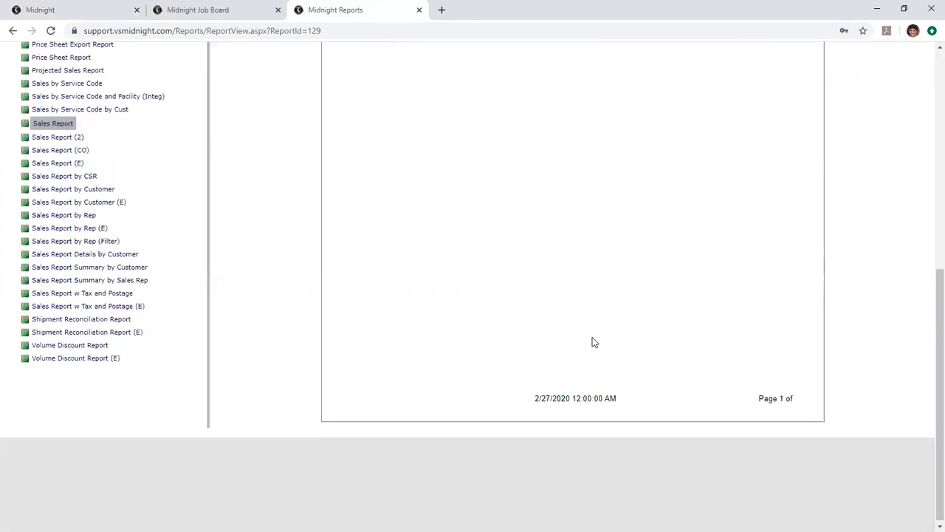
{"action": "scroll", "coordinate": [592, 337], "scroll_direction": "up", "scroll_amount": 6}
{"action": "scroll", "coordinate": [592, 338], "scroll_direction": "down", "scroll_amount": 8}
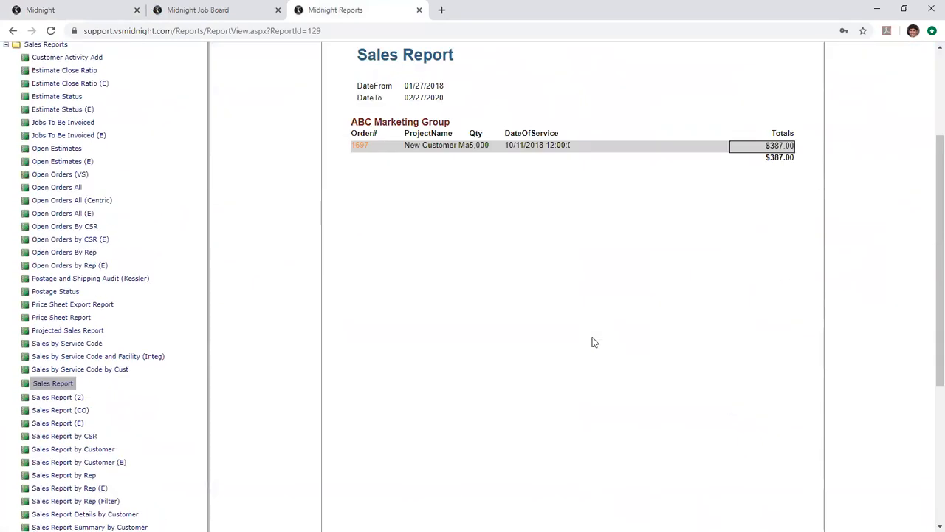
{"action": "scroll", "coordinate": [594, 342], "scroll_direction": "up", "scroll_amount": 8}
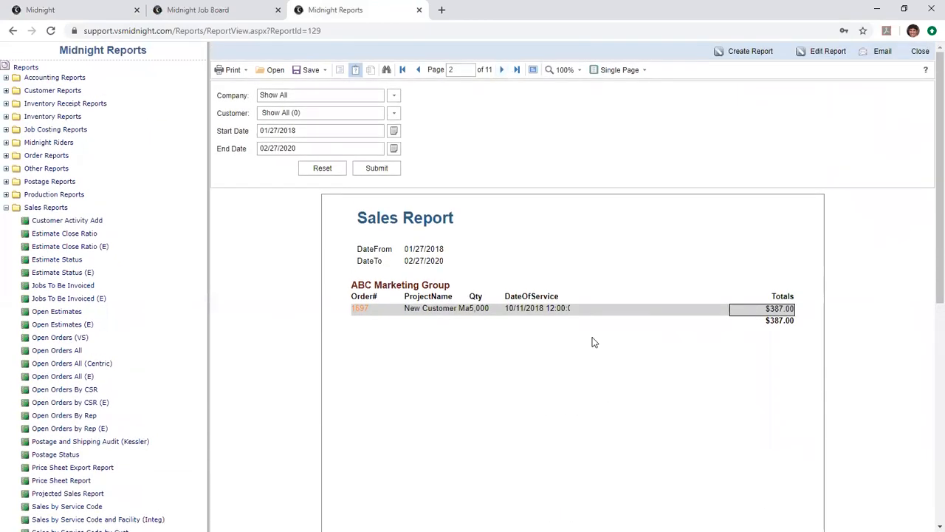
{"action": "scroll", "coordinate": [594, 342], "scroll_direction": "down", "scroll_amount": 8}
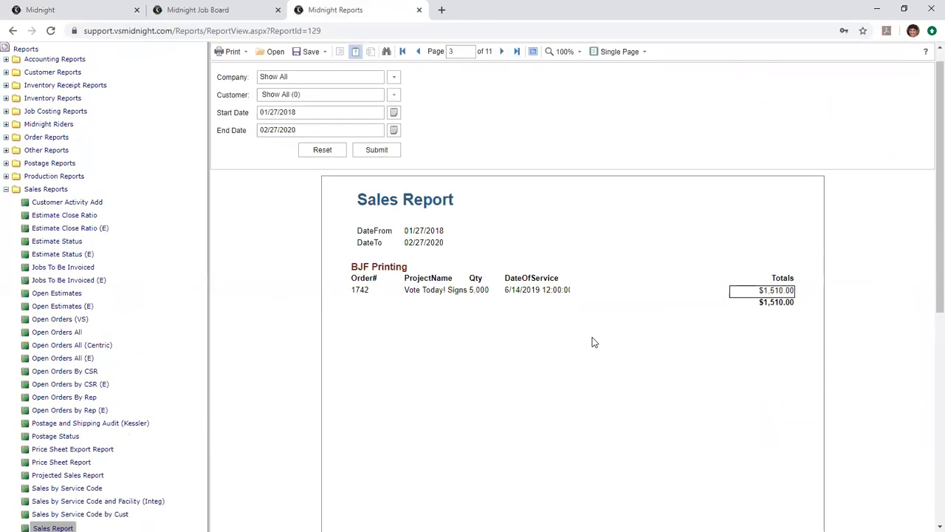
{"action": "scroll", "coordinate": [595, 342], "scroll_direction": "up", "scroll_amount": 8}
{"action": "scroll", "coordinate": [595, 342], "scroll_direction": "down", "scroll_amount": 8}
{"action": "scroll", "coordinate": [594, 342], "scroll_direction": "up", "scroll_amount": 8}
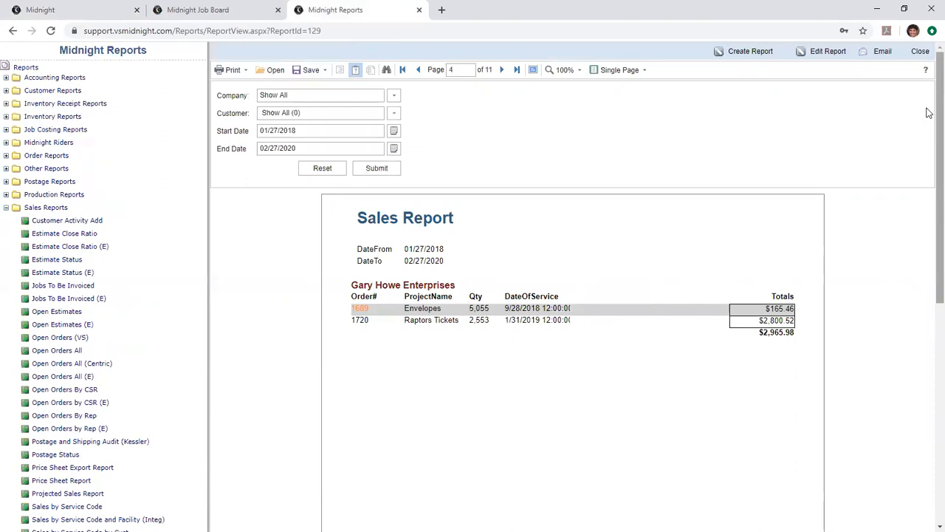
Step: Return to Report Objects, view the reports with Filter By User set to Yes, and set that filter to No
{"action": "left_click", "coordinate": [81, 10]}
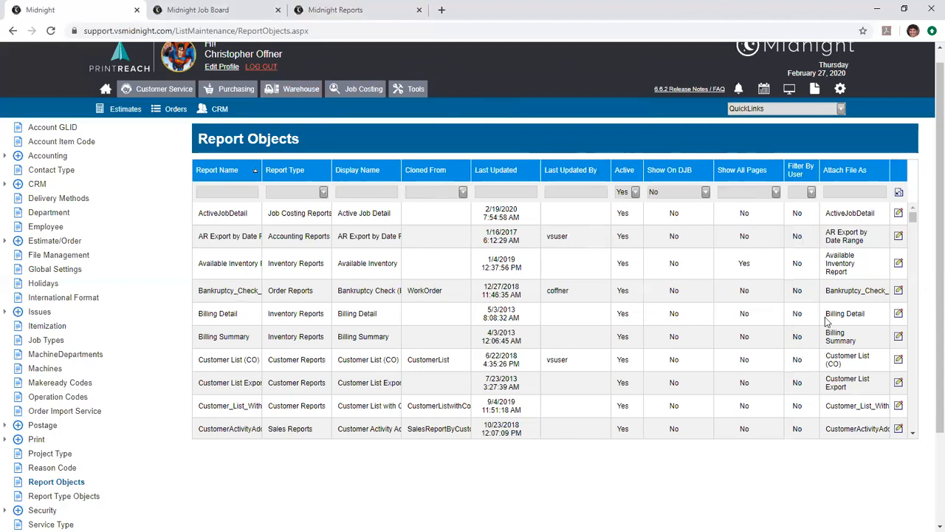
{"action": "left_click", "coordinate": [802, 193]}
{"action": "left_click", "coordinate": [797, 212]}
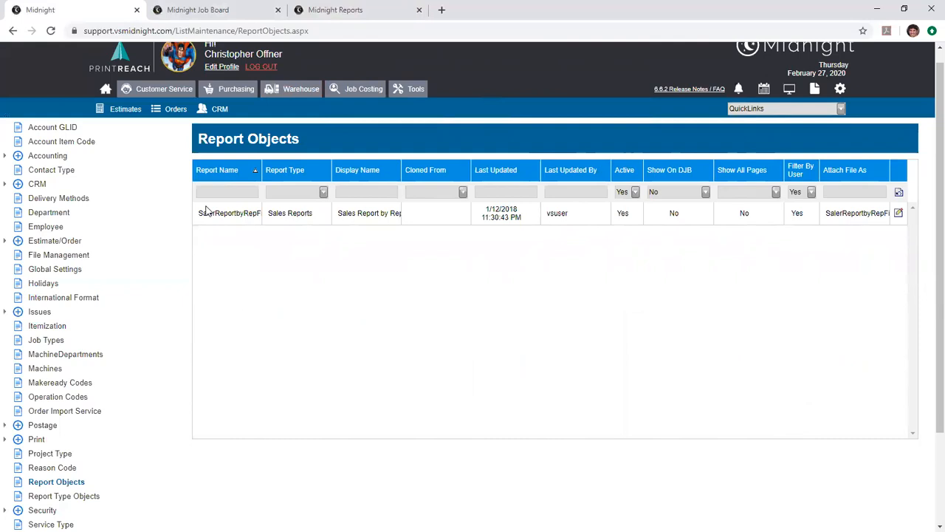
{"action": "left_click", "coordinate": [799, 193]}
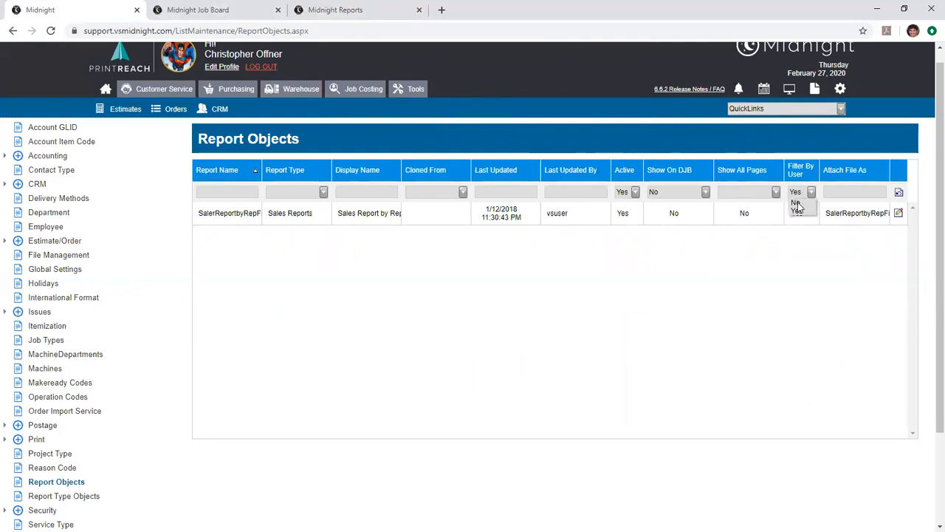
{"action": "left_click", "coordinate": [796, 203]}
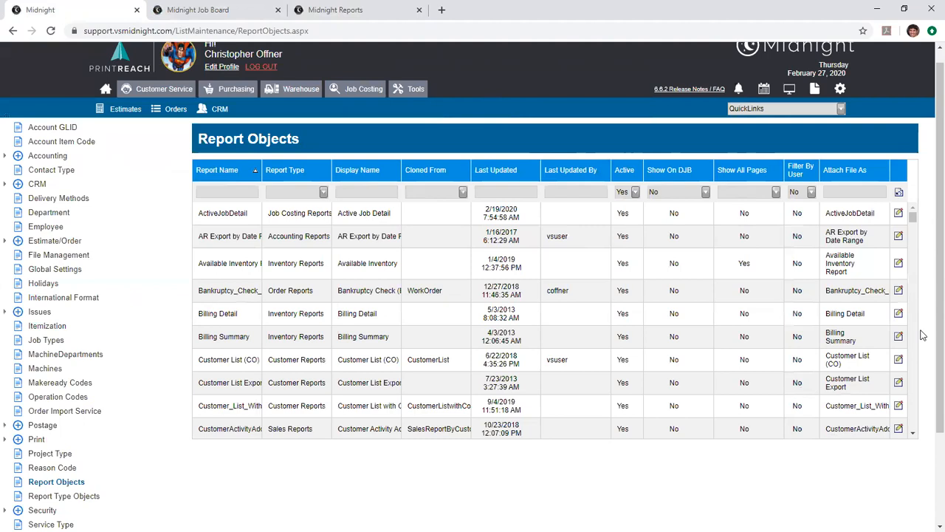
Step: Filter Report Objects by the display name Invoice and review the Attach File As names of the invoice reports
{"action": "left_click_drag", "start_coordinate": [916, 222], "coordinate": [855, 280]}
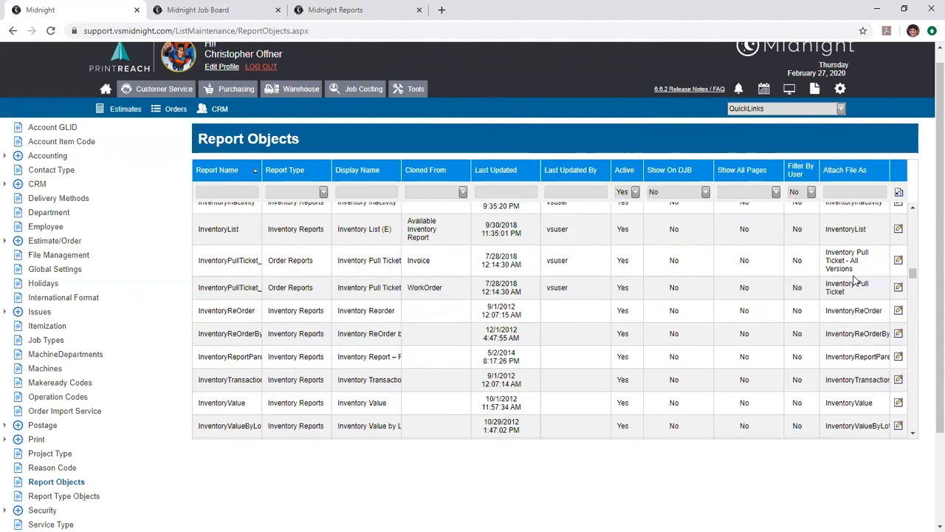
{"action": "type", "text": "Invoice"}
{"action": "key", "text": "Return"}
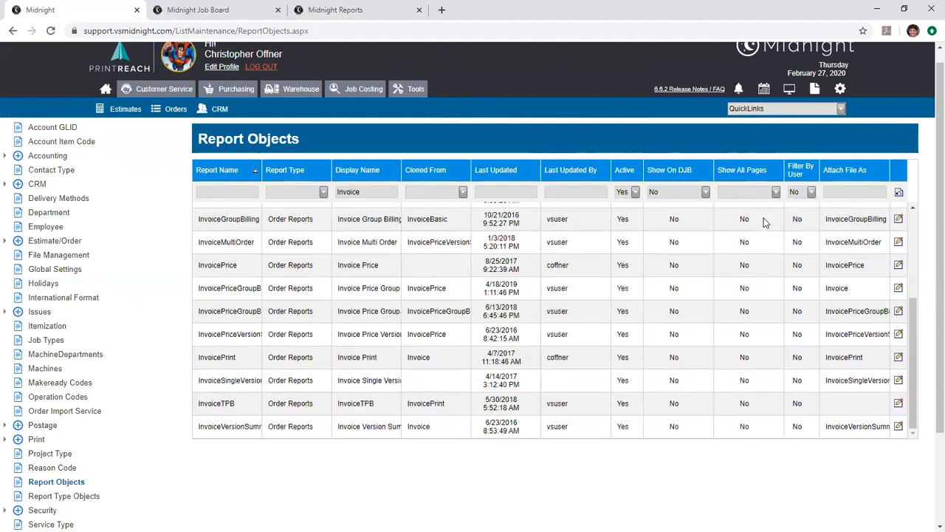
{"action": "scroll", "coordinate": [842, 289], "scroll_direction": "up", "scroll_amount": 5}
{"action": "scroll", "coordinate": [849, 245], "scroll_direction": "up", "scroll_amount": 1}
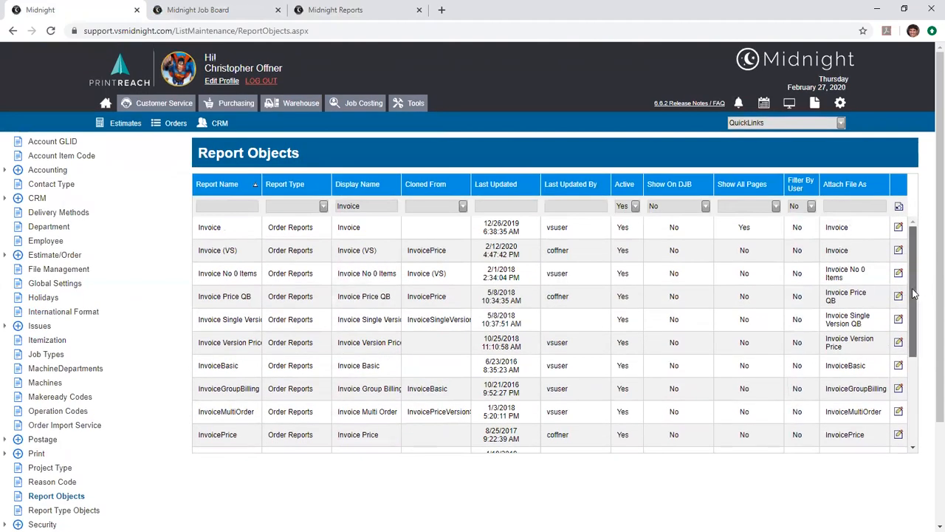
{"action": "scroll", "coordinate": [918, 304], "scroll_direction": "down", "scroll_amount": 2}
{"action": "left_click_drag", "start_coordinate": [849, 281], "coordinate": [879, 292]}
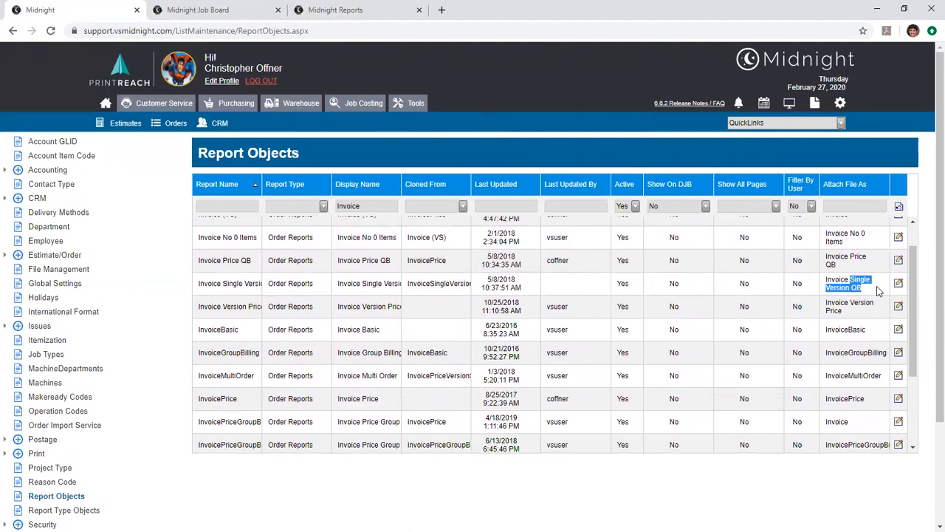
{"action": "left_click", "coordinate": [879, 292]}
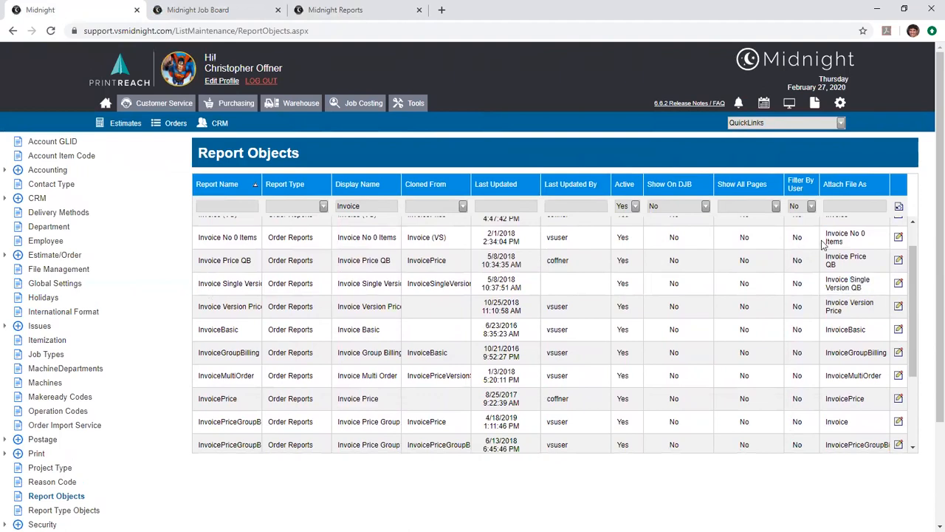
Step: Open the Invoice No 0 Items report object for editing and check its Report Type options
{"action": "left_click", "coordinate": [899, 239]}
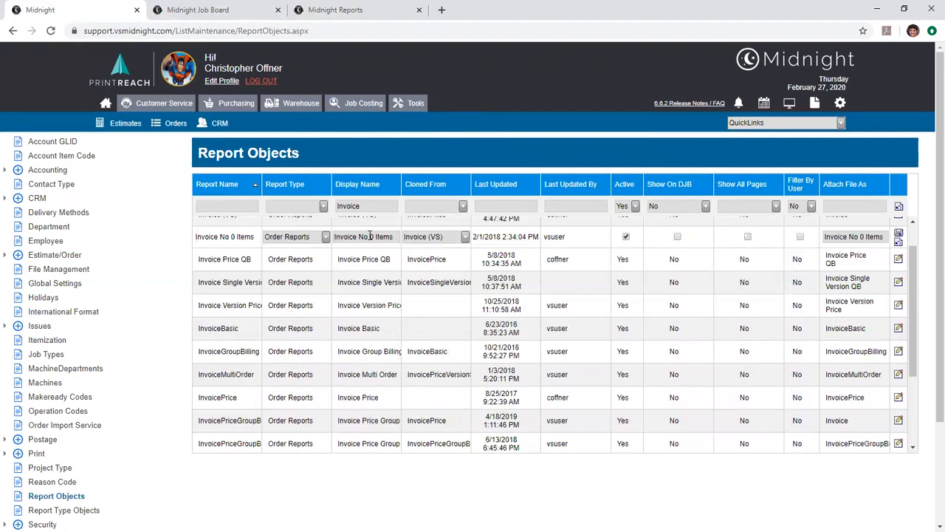
{"action": "scroll", "coordinate": [370, 235], "scroll_direction": "up", "scroll_amount": 1}
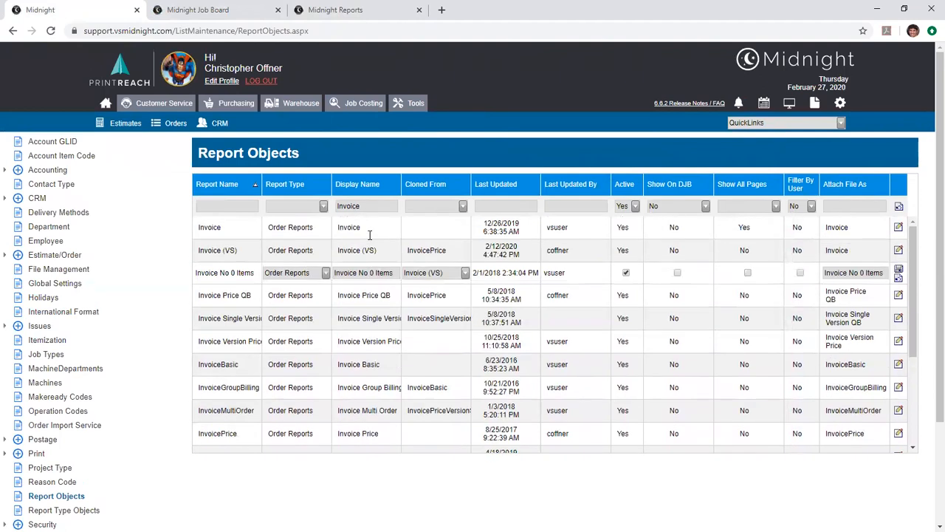
{"action": "left_click_drag", "start_coordinate": [566, 273], "coordinate": [544, 273]}
{"action": "left_click", "coordinate": [555, 273]}
{"action": "left_click", "coordinate": [325, 273]}
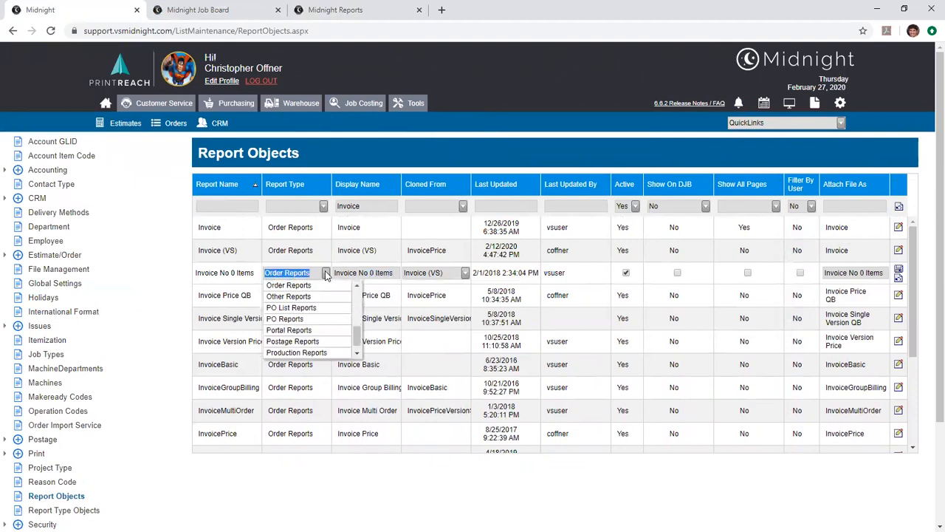
{"action": "left_click", "coordinate": [326, 273]}
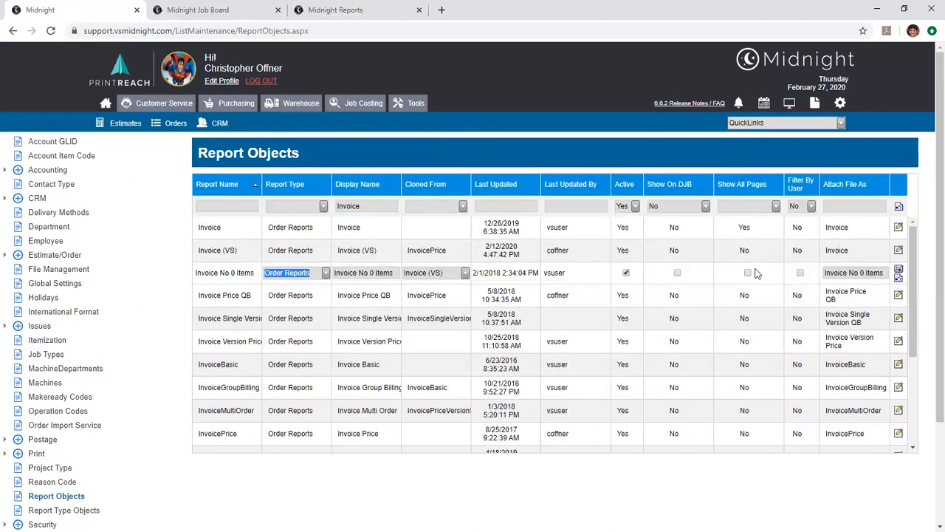
Step: Set Attach File As to Invoice for the Invoice No 0 Items report and save the row
{"action": "left_click_drag", "start_coordinate": [858, 273], "coordinate": [925, 275]}
{"action": "left_click", "coordinate": [860, 272]}
{"action": "key", "text": "BackSpace"}
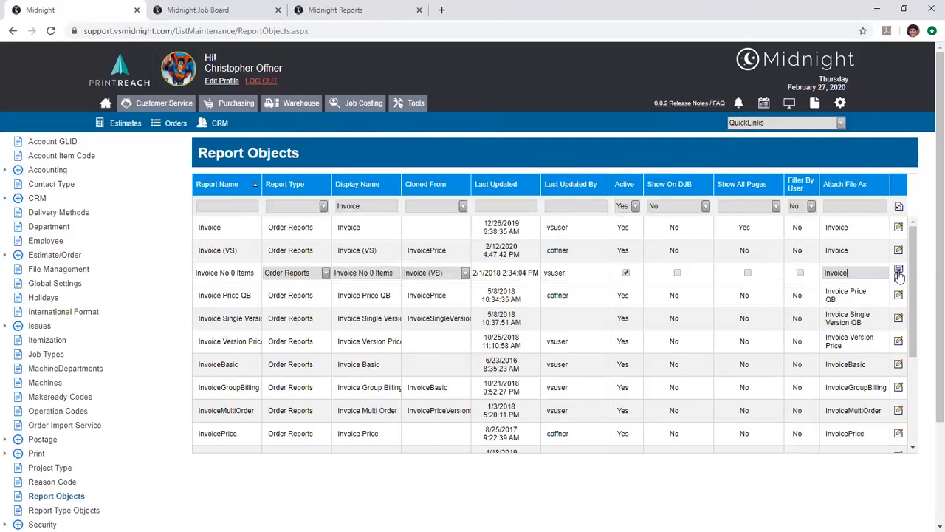
{"action": "left_click", "coordinate": [900, 273]}
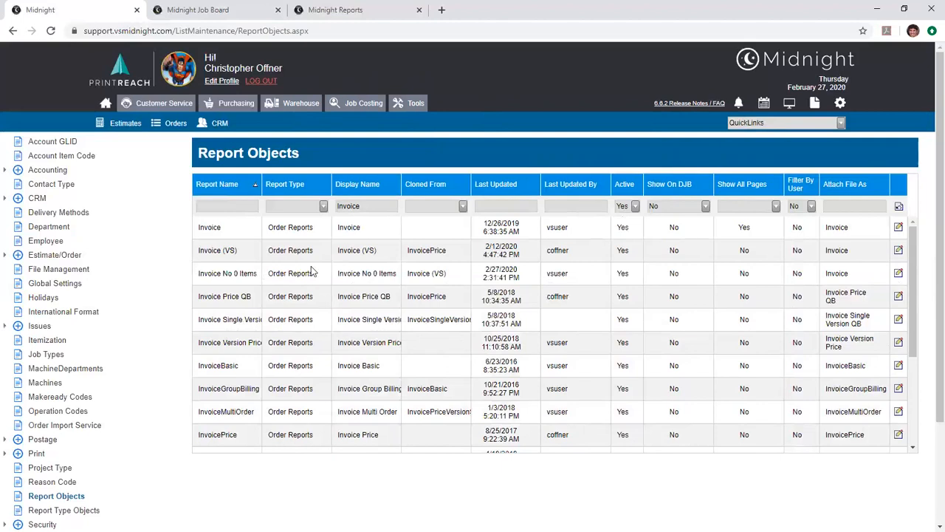
Step: Check the Report Type filter options and open the Report Type Objects list
{"action": "left_click", "coordinate": [322, 207]}
{"action": "left_click", "coordinate": [322, 208]}
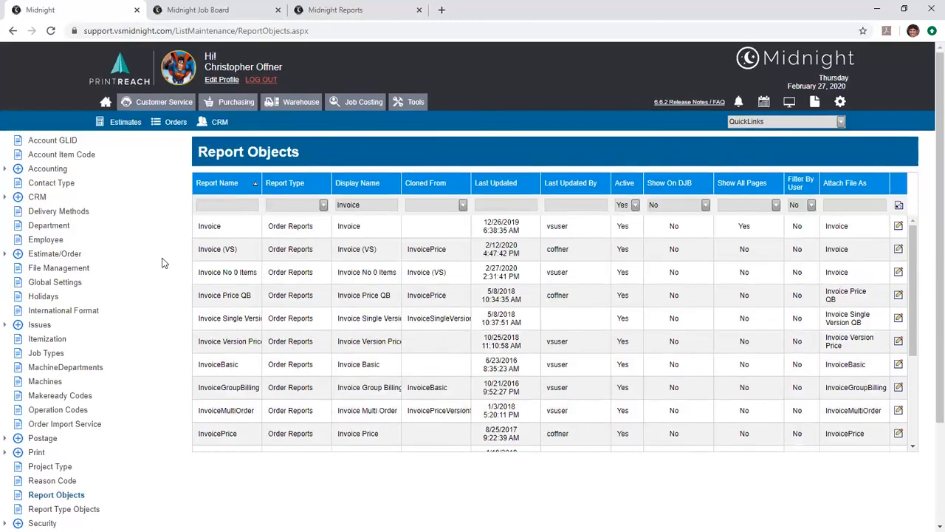
{"action": "scroll", "coordinate": [81, 384], "scroll_direction": "down", "scroll_amount": 2}
{"action": "left_click", "coordinate": [68, 379]}
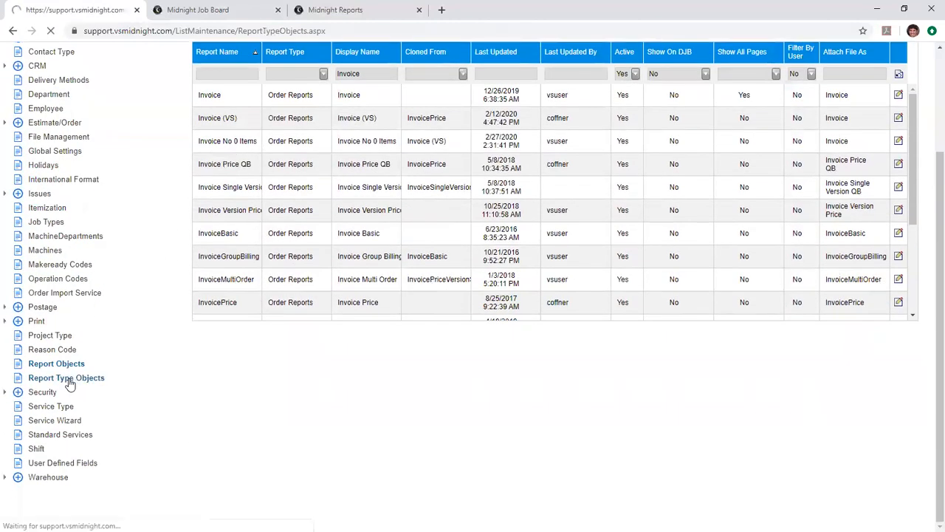
{"action": "scroll", "coordinate": [310, 303], "scroll_direction": "down", "scroll_amount": 2}
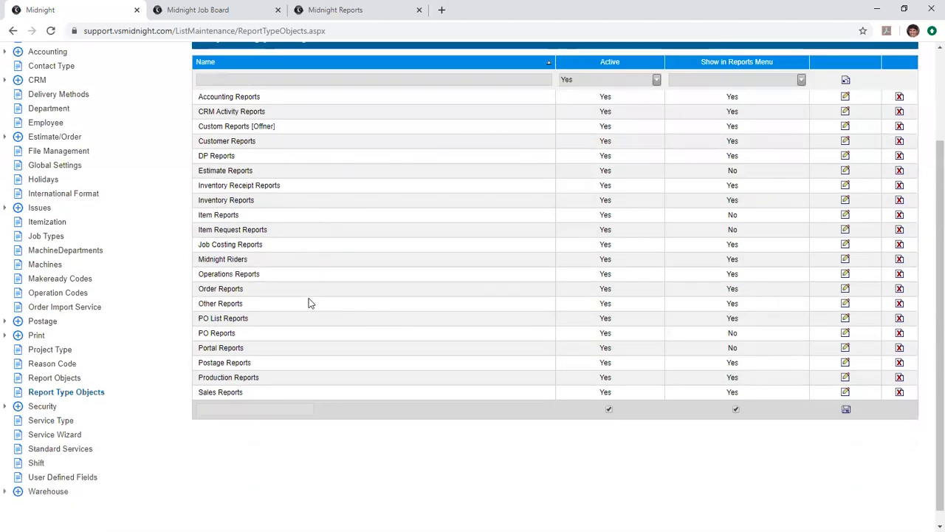
{"action": "scroll", "coordinate": [310, 303], "scroll_direction": "up", "scroll_amount": 1}
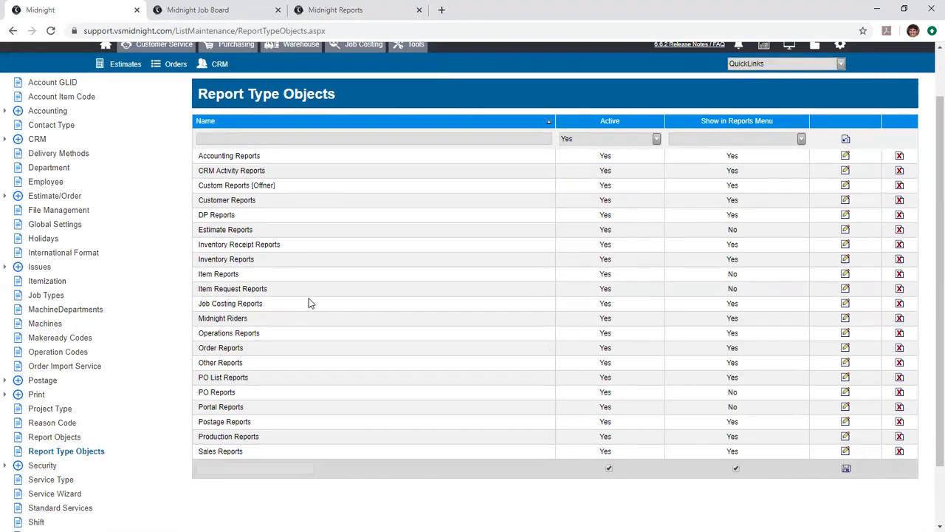
Step: Examine the new report type name field, the custom report type and the Show in Reports Menu value of Inventory Reports
{"action": "left_click", "coordinate": [224, 470]}
{"action": "left_click_drag", "start_coordinate": [281, 186], "coordinate": [200, 190]}
{"action": "left_click", "coordinate": [218, 199]}
{"action": "double_click", "coordinate": [732, 259]}
Step: Compare the Show in Reports Menu setting of Estimate Reports with the folders in Midnight Reports, collapsing the Sales Reports folder
{"action": "left_click", "coordinate": [384, 10]}
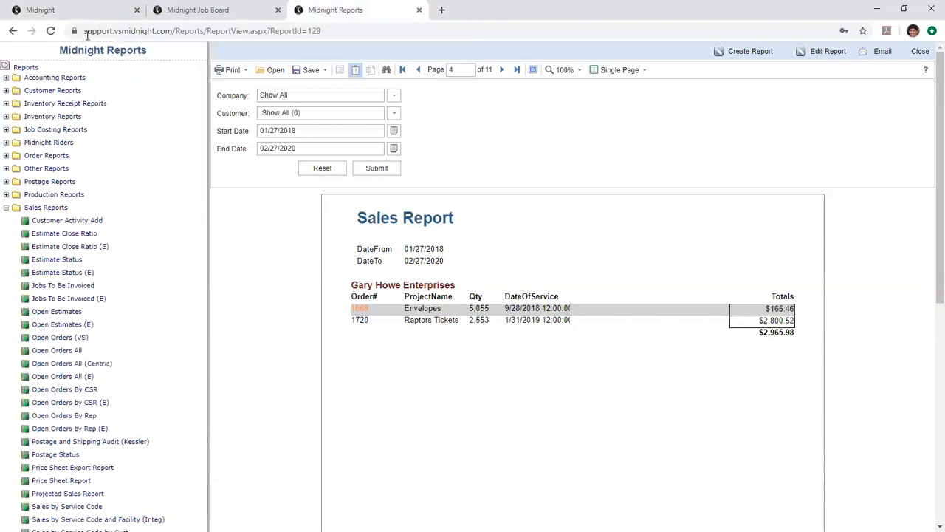
{"action": "key", "text": "ctrl+1"}
{"action": "double_click", "coordinate": [733, 230]}
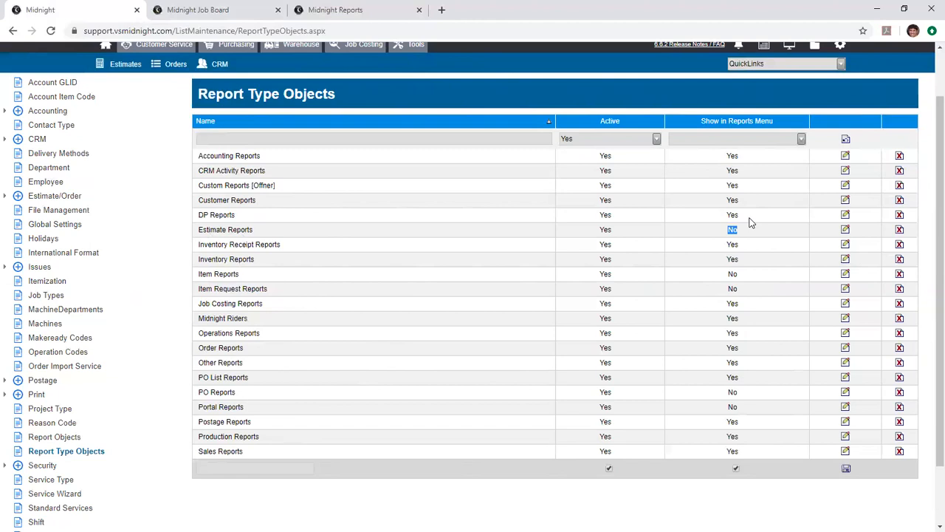
{"action": "left_click", "coordinate": [795, 185]}
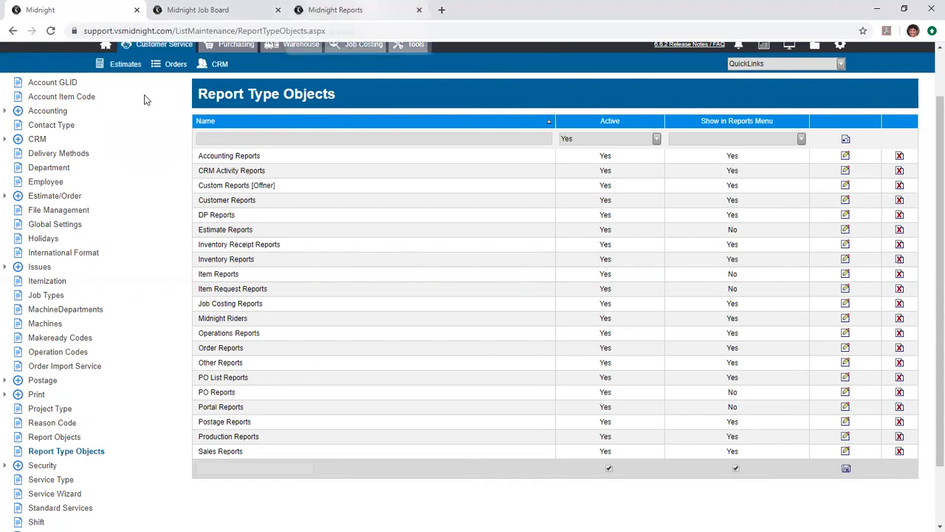
{"action": "left_click", "coordinate": [335, 10]}
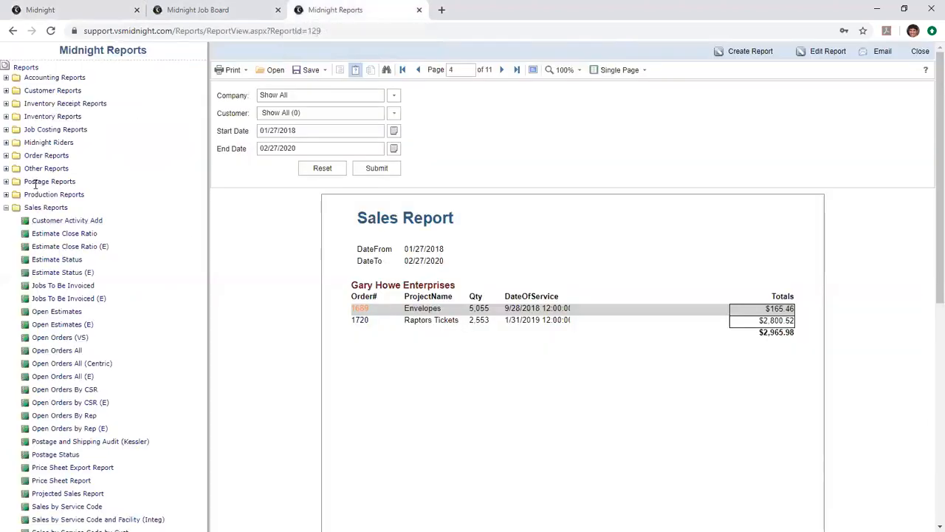
{"action": "left_click", "coordinate": [5, 211]}
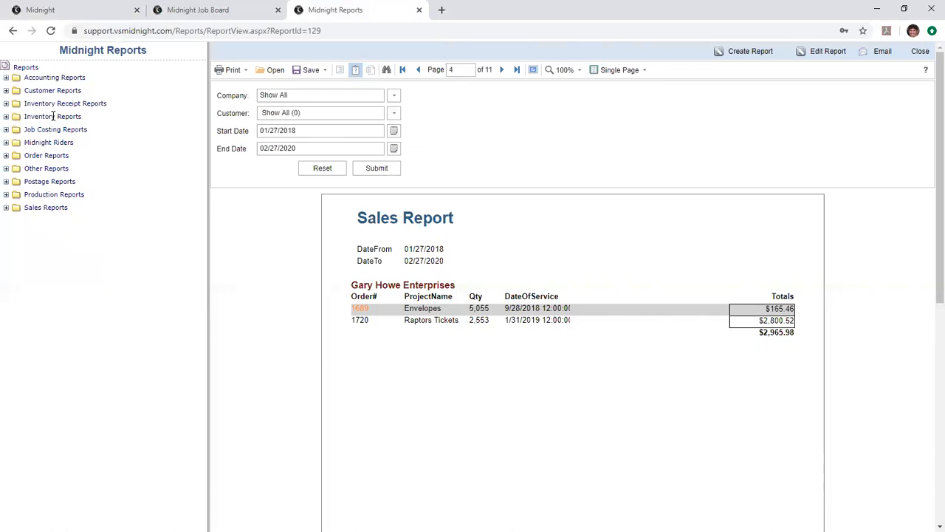
Step: Return to the Report Type Objects browser tab and open Global Settings
{"action": "left_click", "coordinate": [29, 9]}
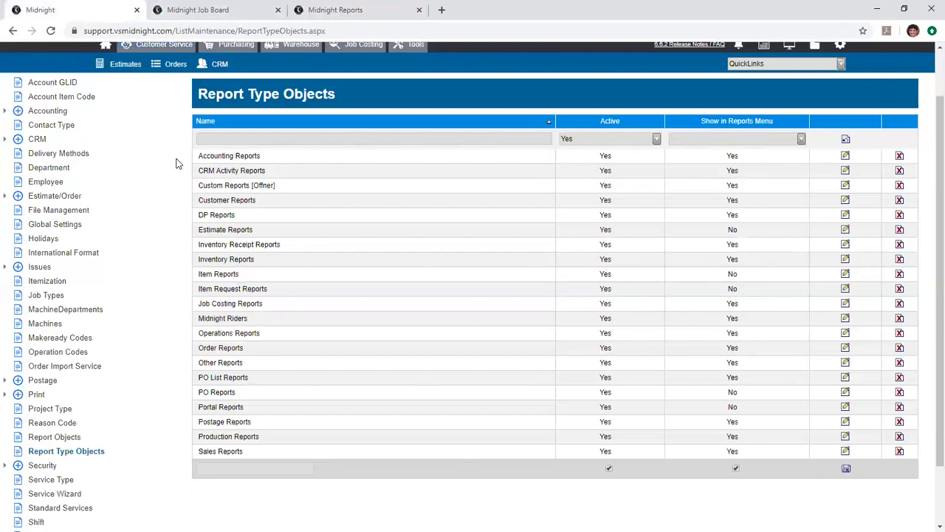
{"action": "left_click", "coordinate": [71, 226]}
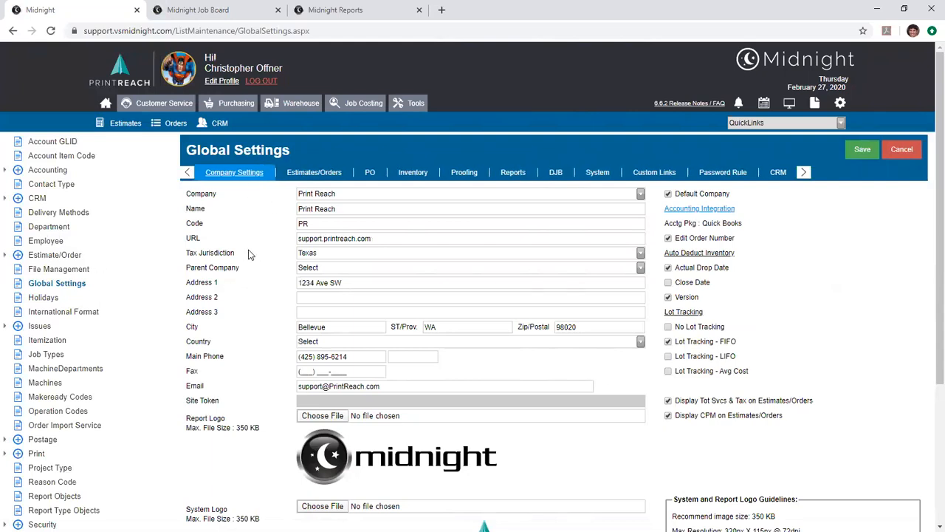
Step: Examine the Report Logo setting and the System and Report Logo Guidelines in the company settings
{"action": "left_click", "coordinate": [343, 195]}
{"action": "scroll", "coordinate": [444, 350], "scroll_direction": "down", "scroll_amount": 3}
{"action": "triple_click", "coordinate": [207, 215]}
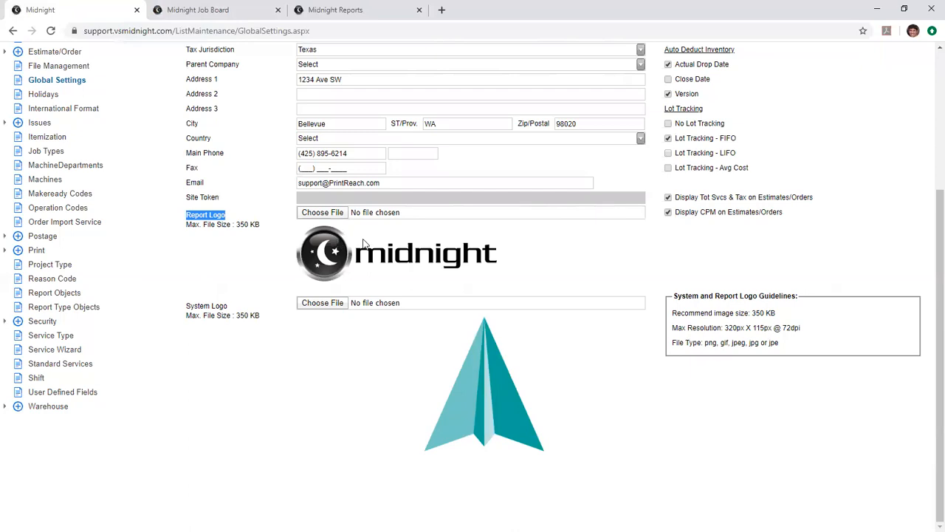
{"action": "left_click", "coordinate": [271, 245]}
{"action": "triple_click", "coordinate": [764, 340]}
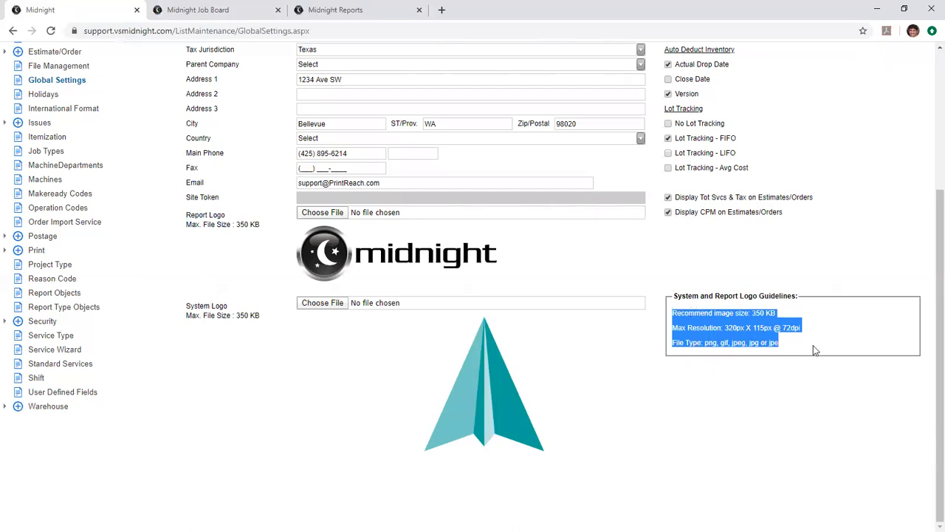
{"action": "left_click", "coordinate": [838, 336]}
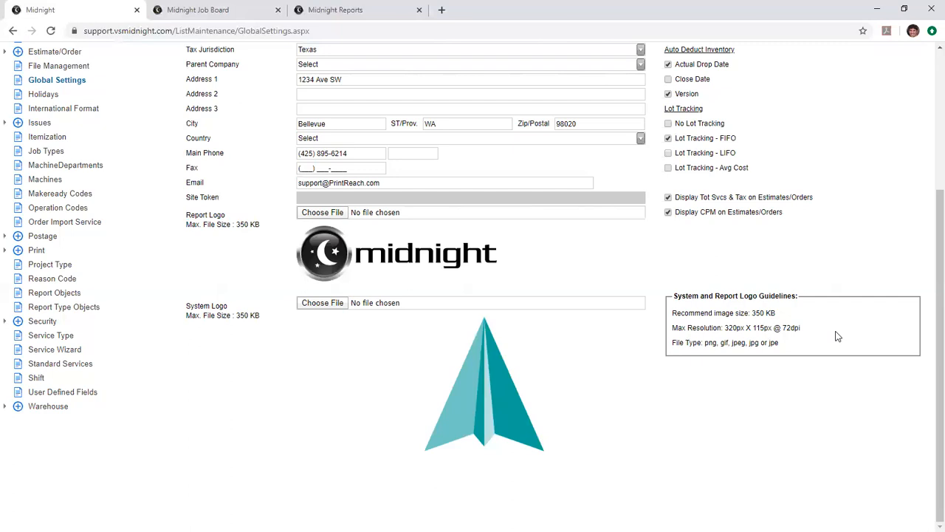
Step: Review the Default BCC and Default Email Signature in the Reports section of Global Settings
{"action": "scroll", "coordinate": [838, 336], "scroll_direction": "up", "scroll_amount": 3}
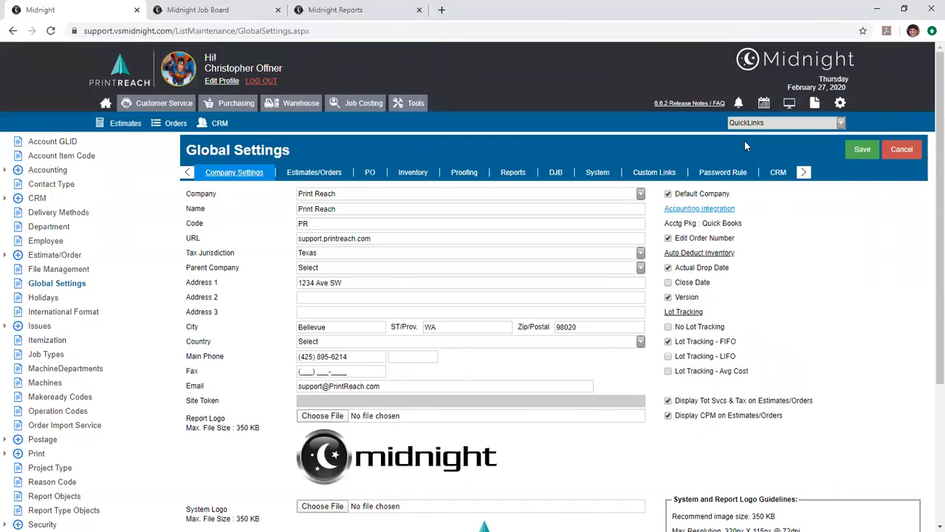
{"action": "left_click", "coordinate": [513, 172]}
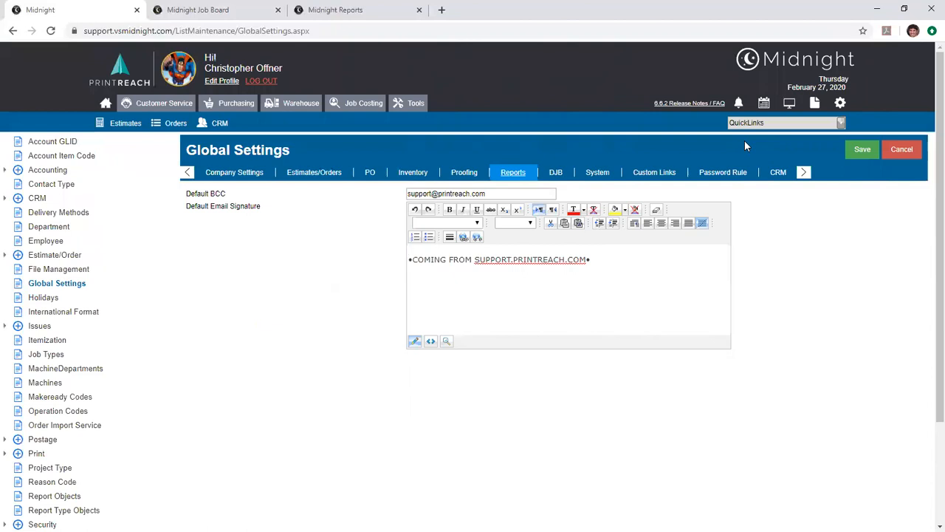
{"action": "left_click_drag", "start_coordinate": [487, 194], "coordinate": [407, 194]}
{"action": "left_click", "coordinate": [347, 243]}
{"action": "mouse_move", "coordinate": [189, 206]}
{"action": "left_mouse_down"}
{"action": "mouse_move", "coordinate": [268, 212]}
{"action": "mouse_move", "coordinate": [259, 206]}
{"action": "left_mouse_up"}
{"action": "left_click", "coordinate": [572, 378]}
Step: Open the own user profile and examine the option to use a personalized signature instead of the system default signature
{"action": "left_click", "coordinate": [215, 85]}
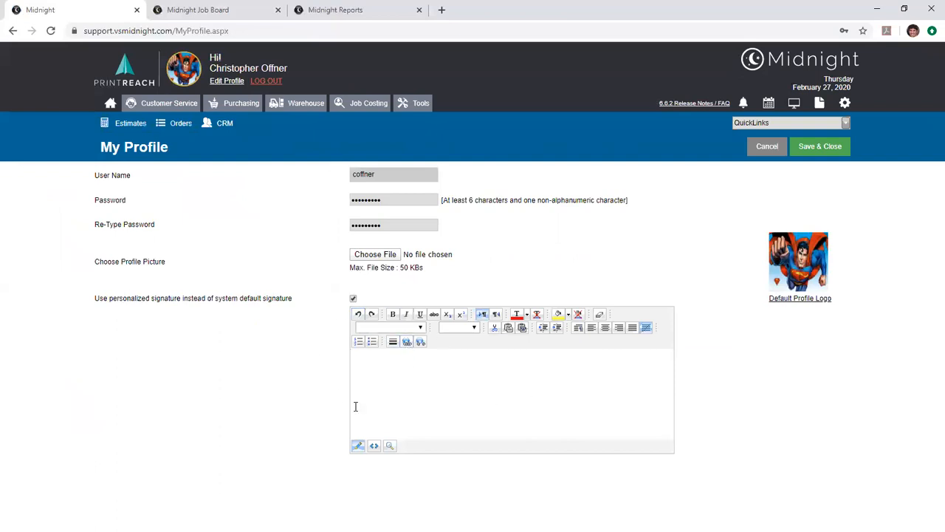
{"action": "left_click_drag", "start_coordinate": [95, 299], "coordinate": [362, 304]}
{"action": "left_click", "coordinate": [361, 305]}
Step: Open the Easter Postcards order and preview its Invoice Price report
{"action": "left_click", "coordinate": [160, 134]}
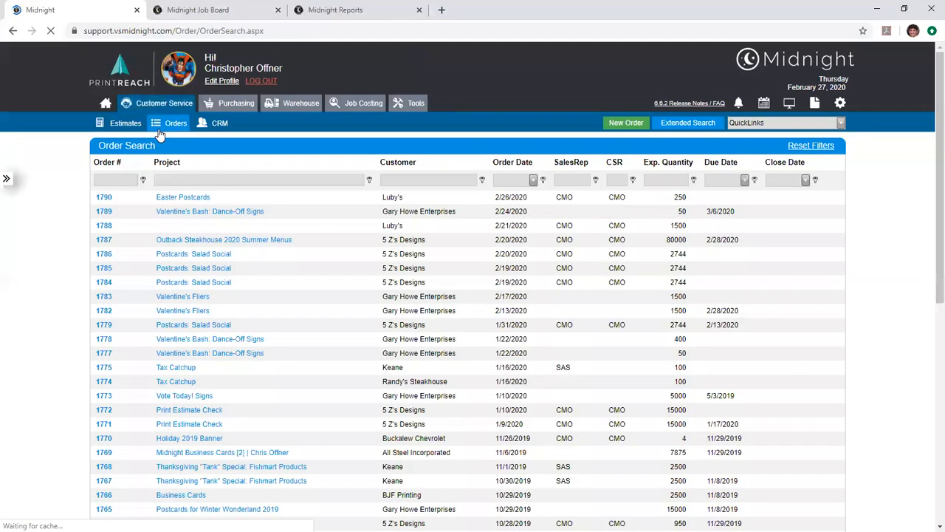
{"action": "left_click", "coordinate": [199, 199]}
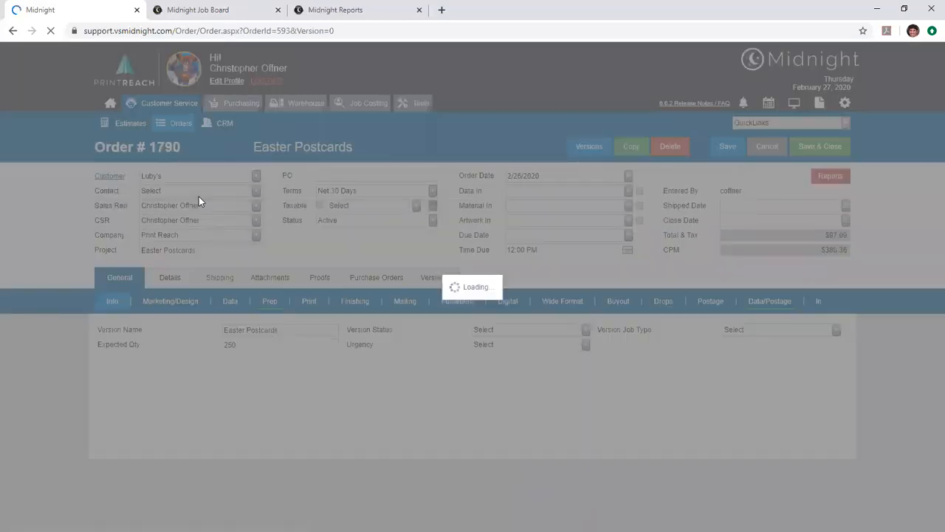
{"action": "left_click", "coordinate": [316, 11]}
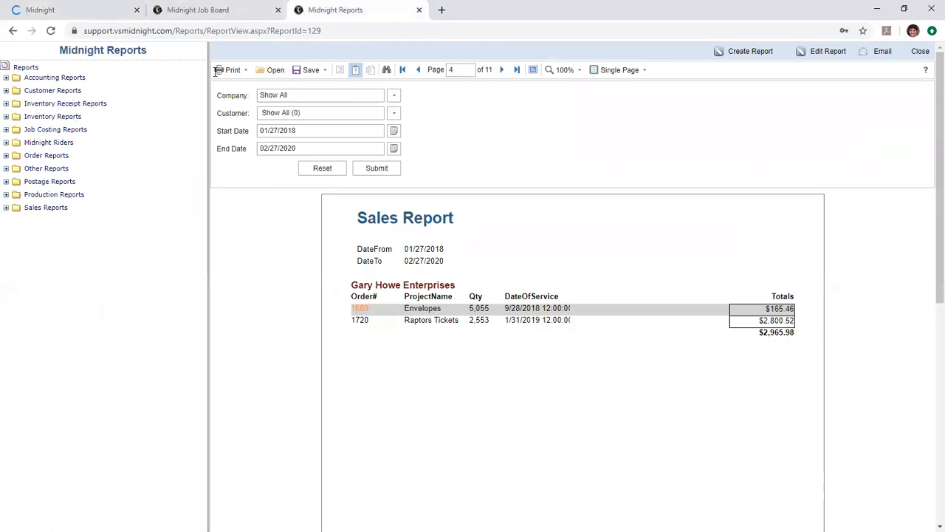
{"action": "left_click", "coordinate": [67, 10]}
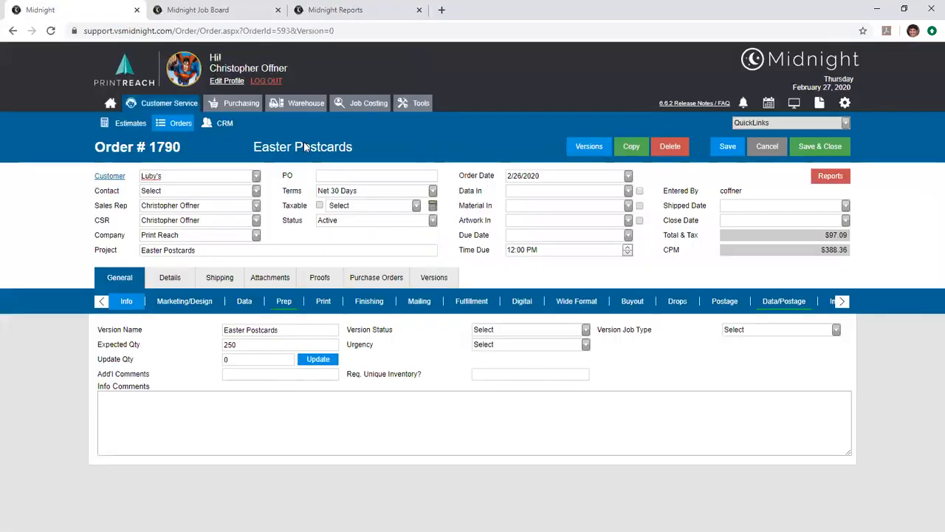
{"action": "left_click", "coordinate": [824, 179]}
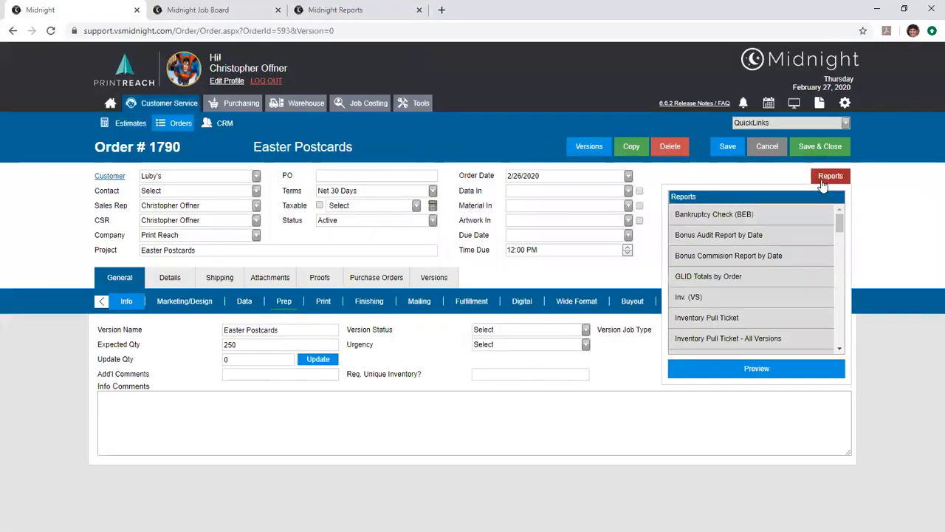
{"action": "left_click_drag", "start_coordinate": [847, 234], "coordinate": [846, 252]}
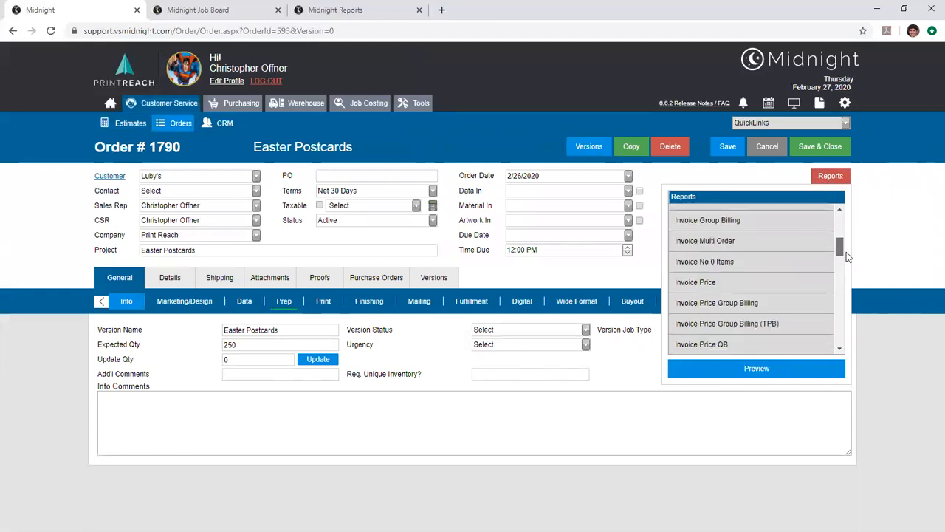
{"action": "double_click", "coordinate": [775, 287]}
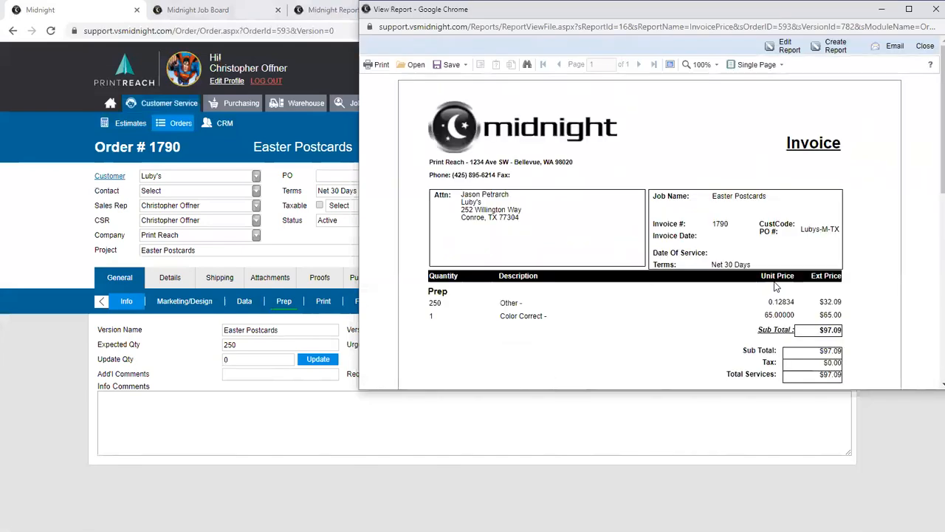
Step: Open the email form for the invoice and check its Bcc address and the contacts offered for To and From
{"action": "left_click", "coordinate": [896, 47]}
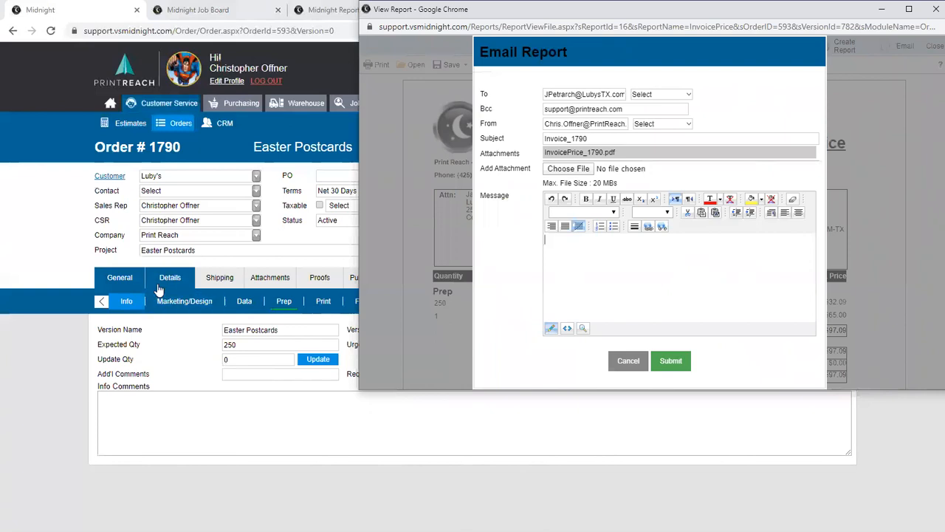
{"action": "left_click_drag", "start_coordinate": [625, 110], "coordinate": [544, 109]}
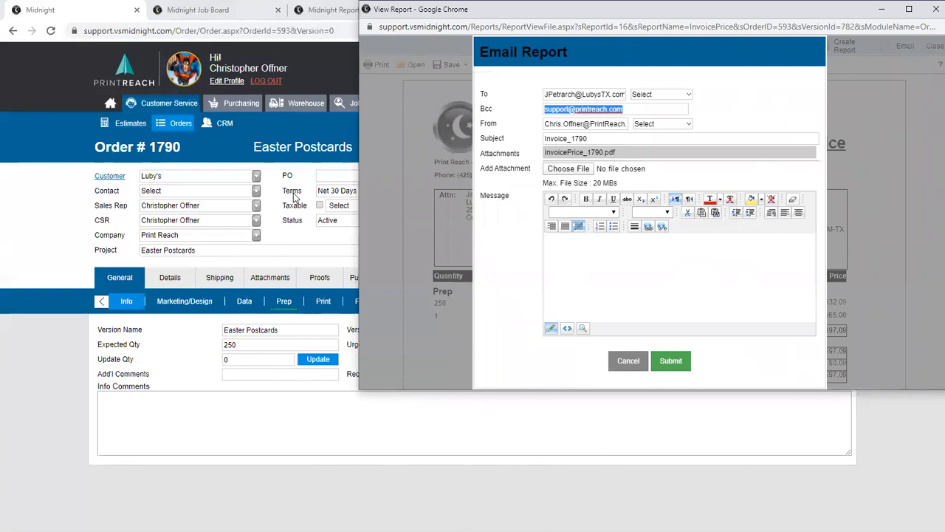
{"action": "left_click", "coordinate": [641, 109]}
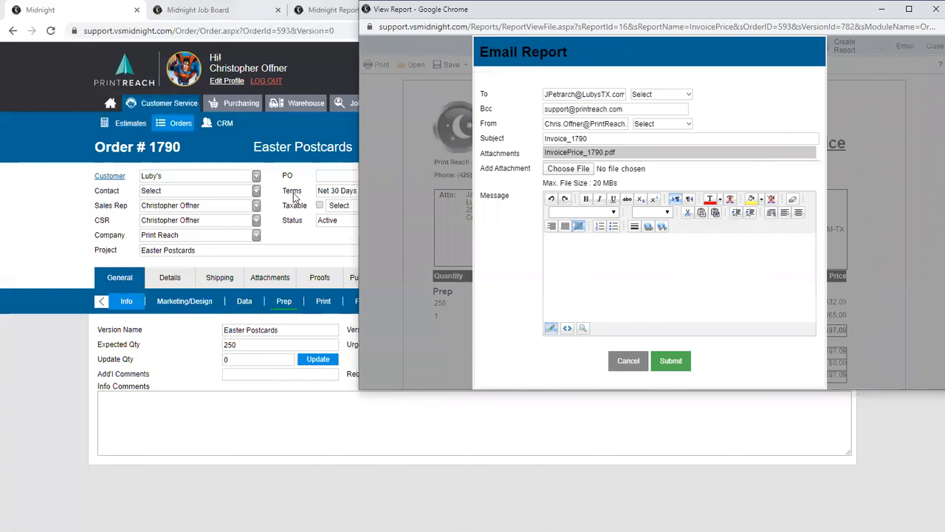
{"action": "mouse_move", "coordinate": [590, 124]}
{"action": "left_mouse_down"}
{"action": "mouse_move", "coordinate": [548, 124]}
{"action": "mouse_move", "coordinate": [590, 124]}
{"action": "left_mouse_up"}
{"action": "left_click", "coordinate": [661, 93]}
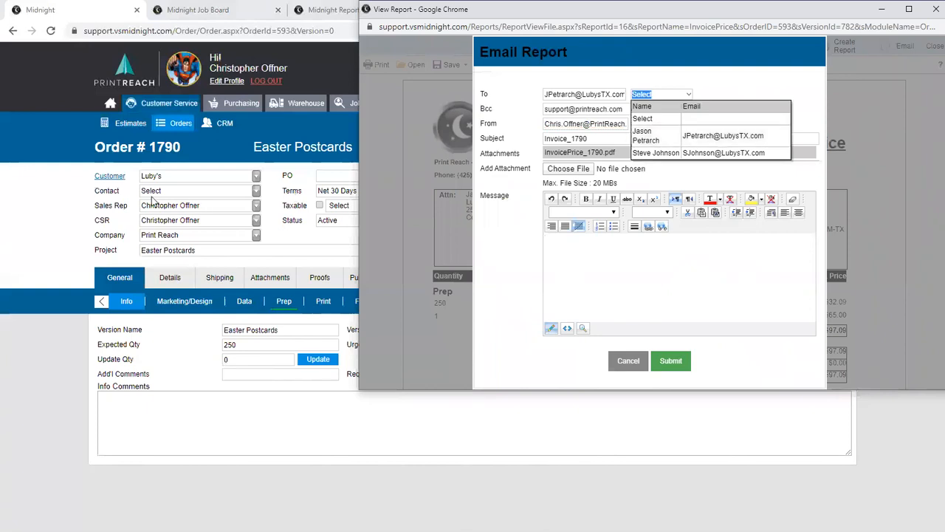
{"action": "left_click", "coordinate": [783, 79]}
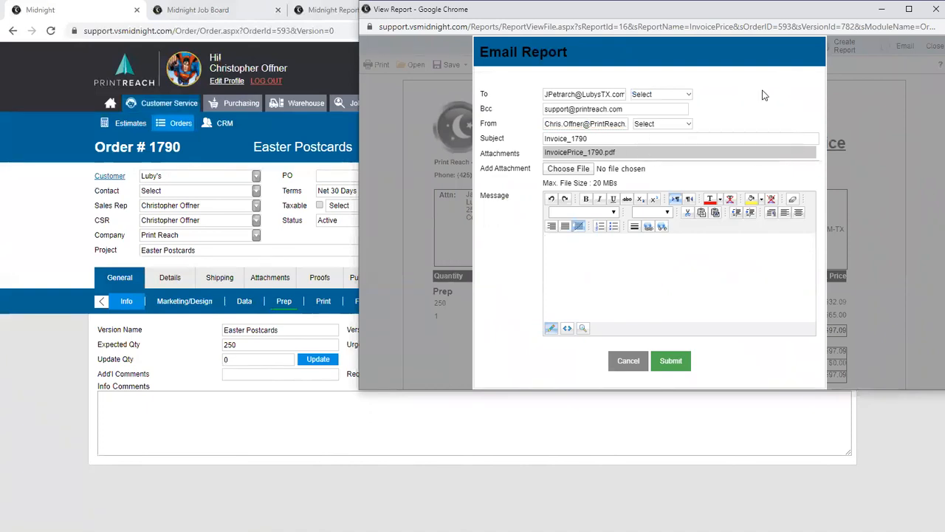
{"action": "key", "text": "Tab"}
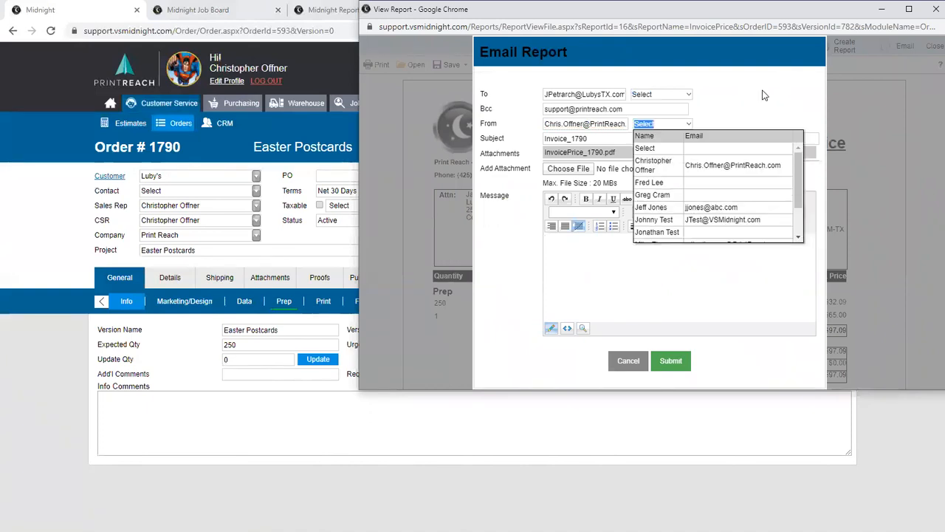
{"action": "scroll", "coordinate": [797, 189], "scroll_direction": "down", "scroll_amount": 2}
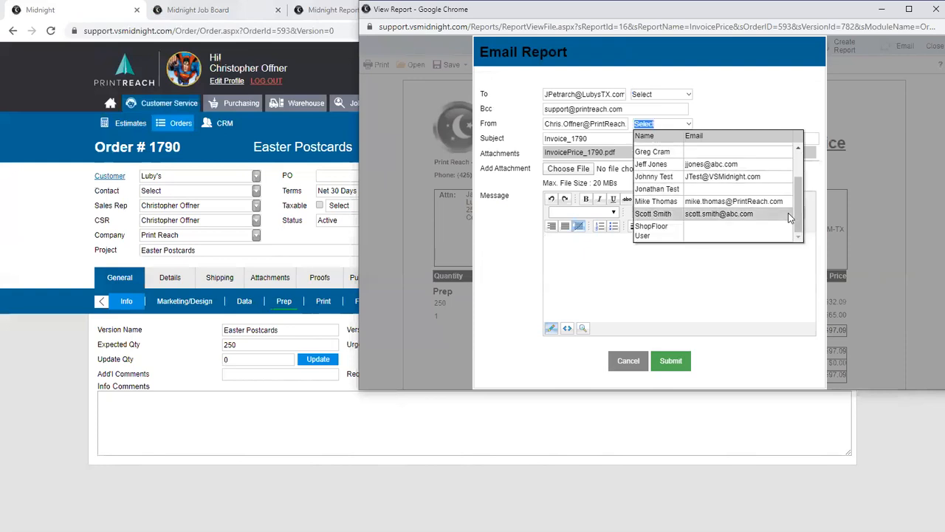
{"action": "scroll", "coordinate": [790, 187], "scroll_direction": "up", "scroll_amount": 3}
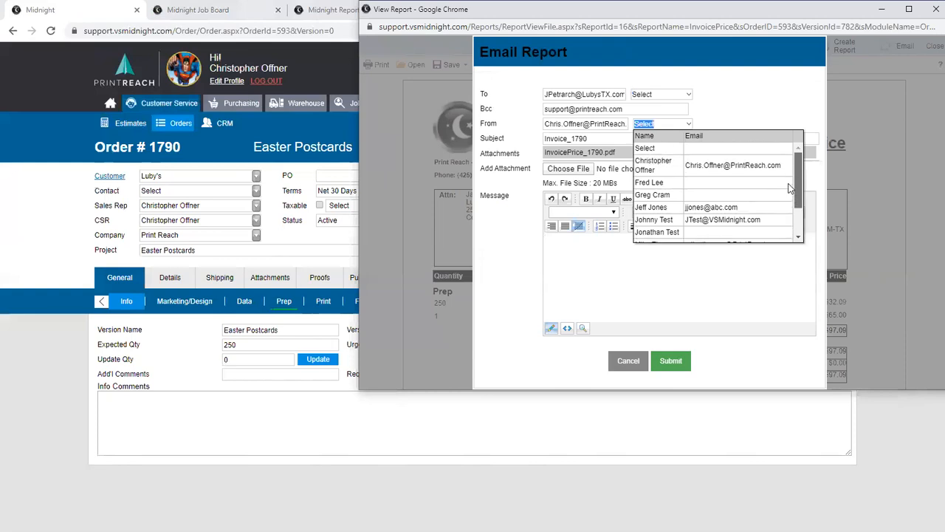
{"action": "left_click", "coordinate": [764, 128]}
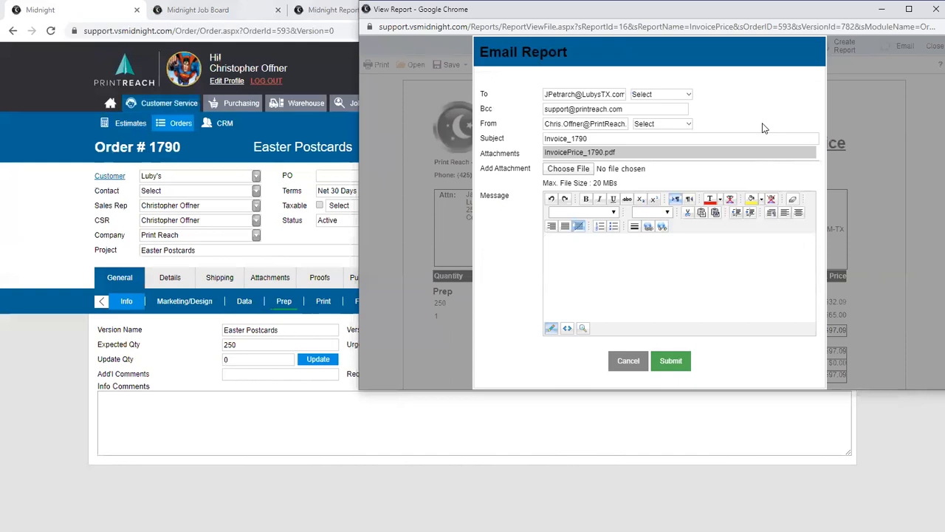
Step: Examine the subject, attachment and message area of the invoice email, and cancel the email without sending it
{"action": "double_click", "coordinate": [567, 139]}
{"action": "left_click", "coordinate": [567, 139]}
{"action": "left_click_drag", "start_coordinate": [567, 139], "coordinate": [589, 139]}
{"action": "left_click", "coordinate": [589, 139]}
{"action": "left_click_drag", "start_coordinate": [545, 152], "coordinate": [604, 153]}
{"action": "left_click", "coordinate": [604, 152]}
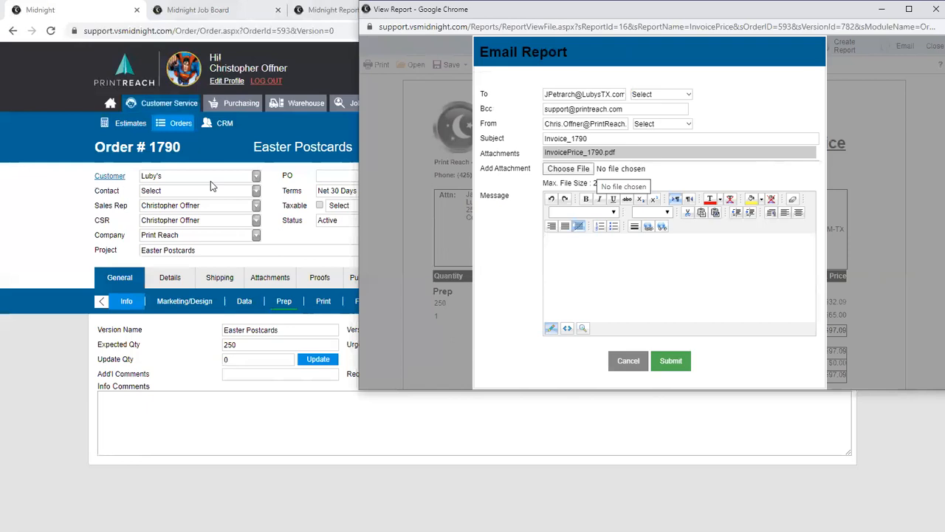
{"action": "left_click", "coordinate": [560, 316]}
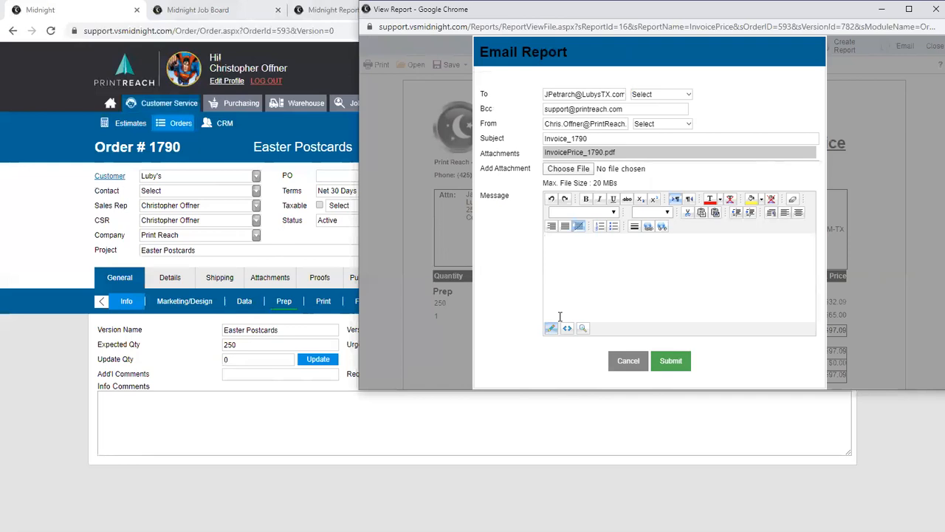
{"action": "left_click", "coordinate": [629, 361]}
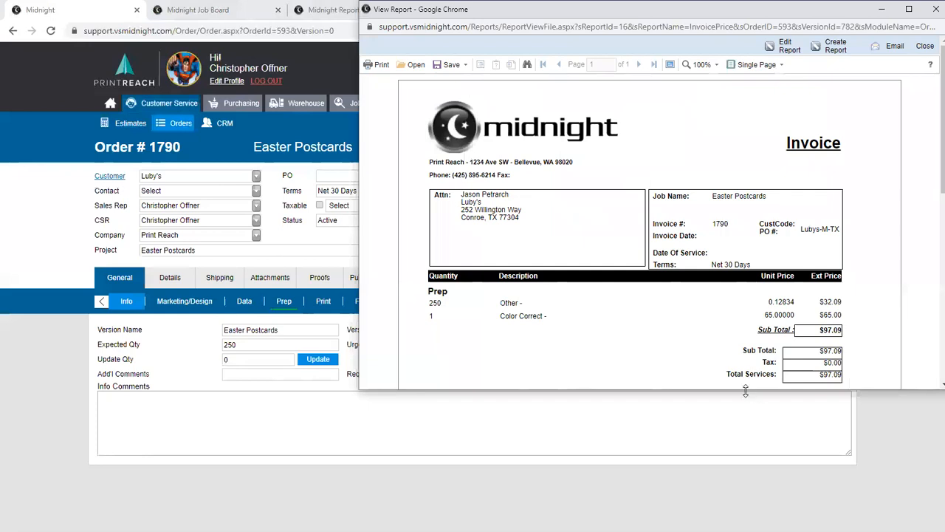
Step: Enlarge the invoice preview window downward, reposition it and close it
{"action": "left_click_drag", "start_coordinate": [745, 392], "coordinate": [762, 498]}
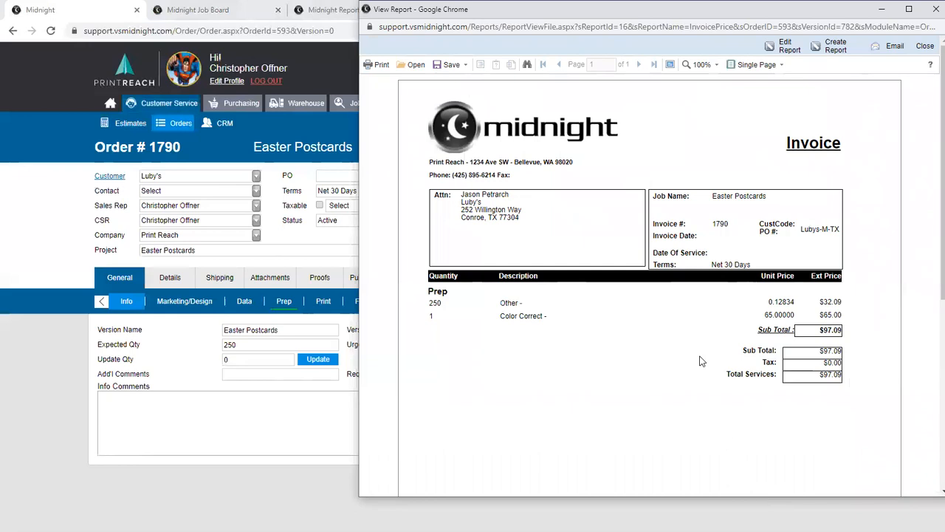
{"action": "left_click_drag", "start_coordinate": [493, 18], "coordinate": [478, 24]}
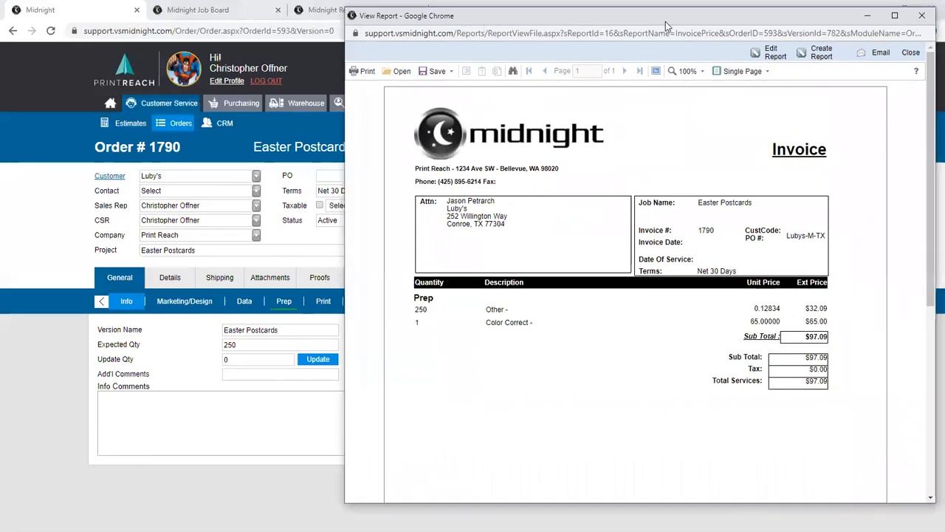
{"action": "left_click", "coordinate": [922, 15]}
Step: Switch to the Midnight Reports page, start creating a new report, and display the list of reports available to clone from
{"action": "left_click", "coordinate": [359, 18]}
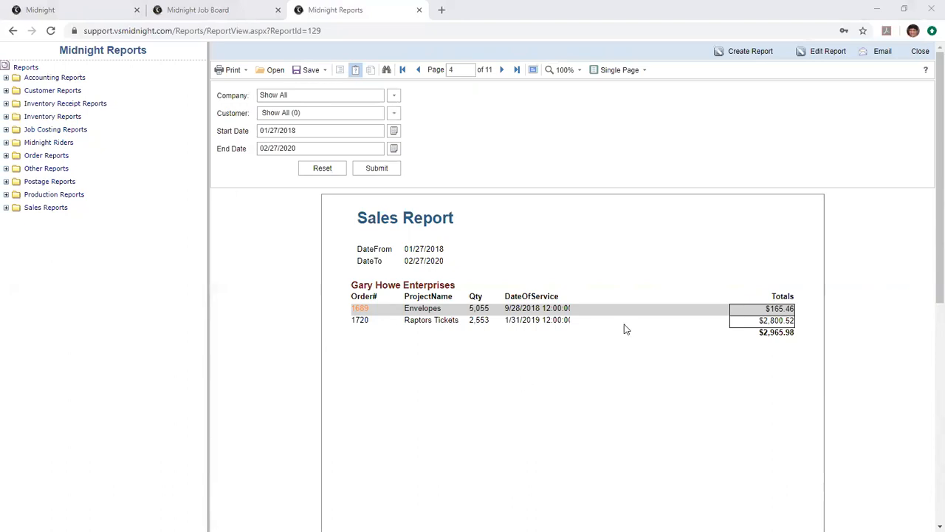
{"action": "left_click", "coordinate": [745, 54]}
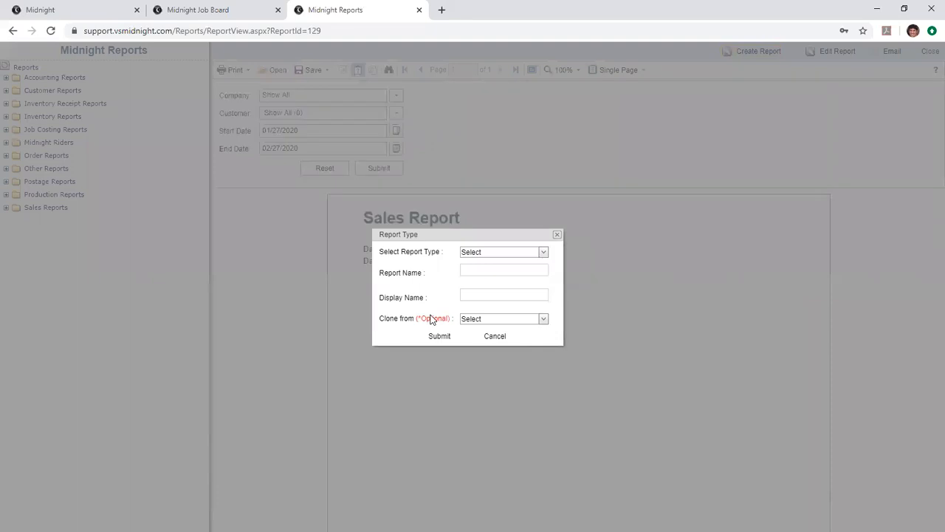
{"action": "left_click", "coordinate": [545, 322]}
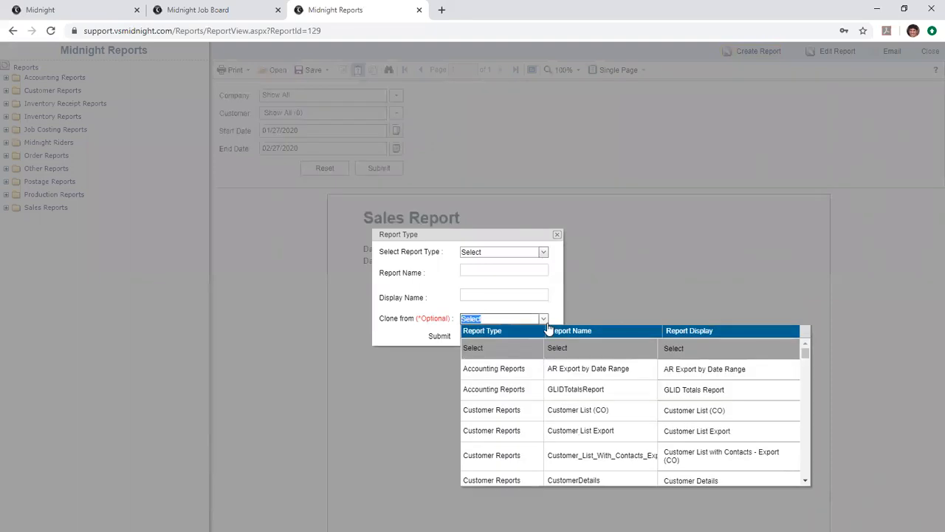
{"action": "left_click", "coordinate": [547, 324]}
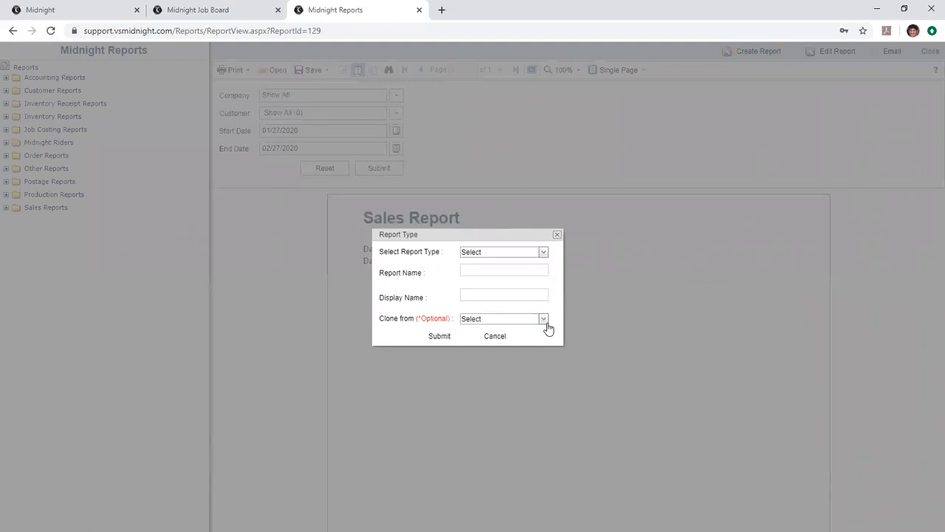
{"action": "left_click", "coordinate": [545, 322]}
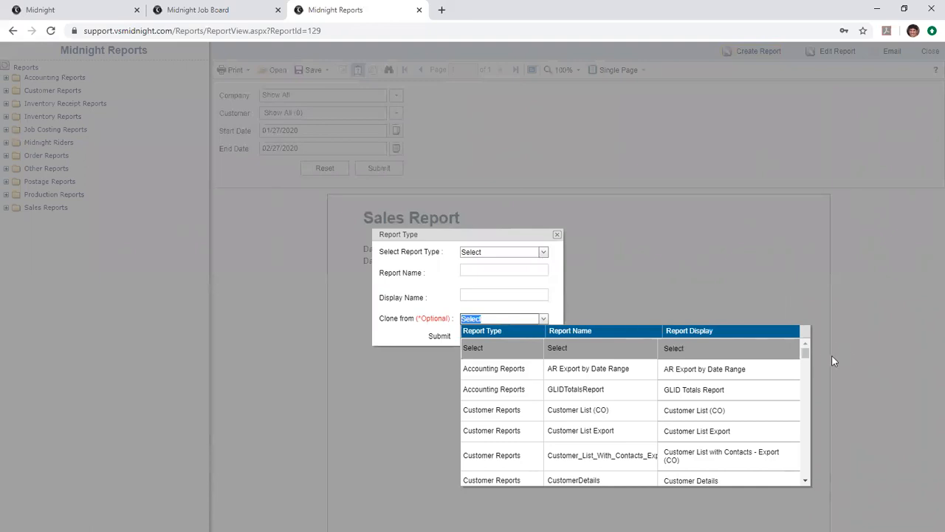
Step: Examine the report types, names and display names in the clone-from list, from customer and inventory reports to postage reports
{"action": "mouse_move", "coordinate": [805, 356]}
{"action": "left_mouse_down"}
{"action": "mouse_move", "coordinate": [825, 413]}
{"action": "mouse_move", "coordinate": [849, 419]}
{"action": "mouse_move", "coordinate": [850, 435]}
{"action": "mouse_move", "coordinate": [816, 441]}
{"action": "left_mouse_up"}
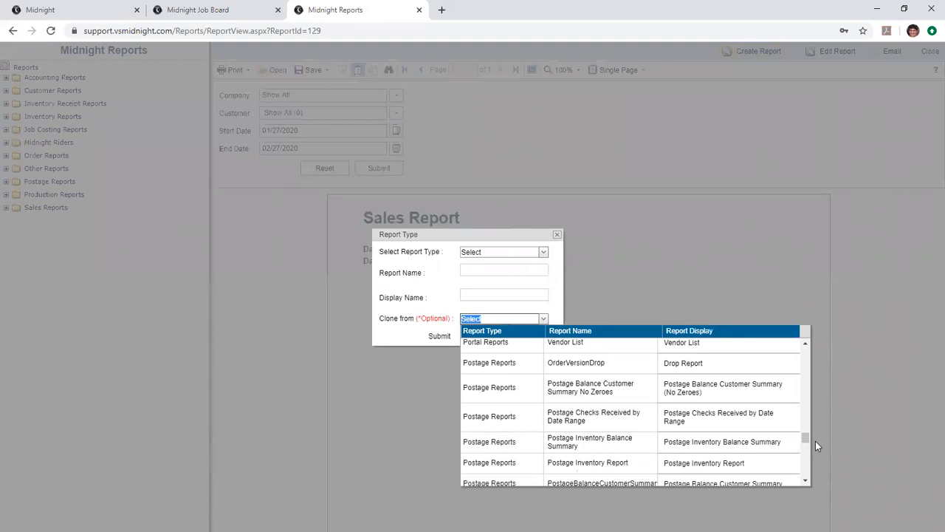
{"action": "left_click_drag", "start_coordinate": [807, 434], "coordinate": [764, 389]}
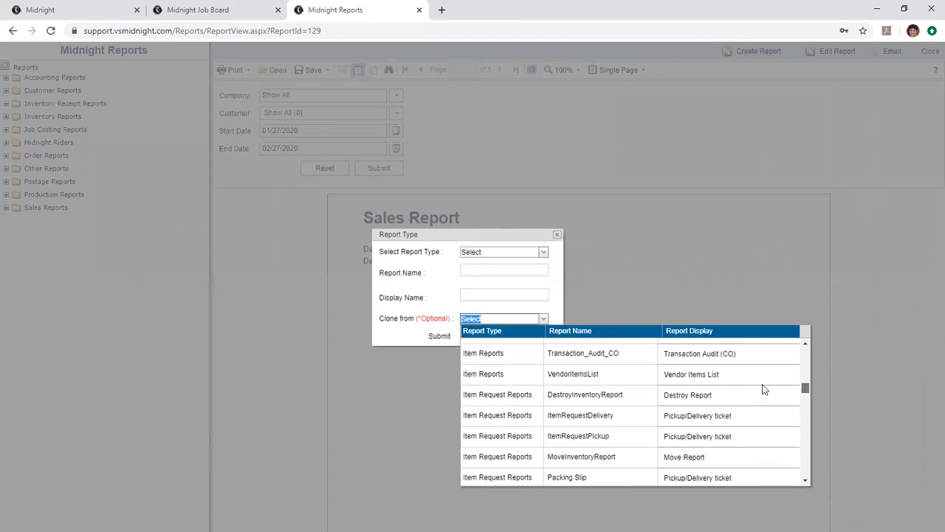
{"action": "scroll", "coordinate": [762, 384], "scroll_direction": "up", "scroll_amount": 3}
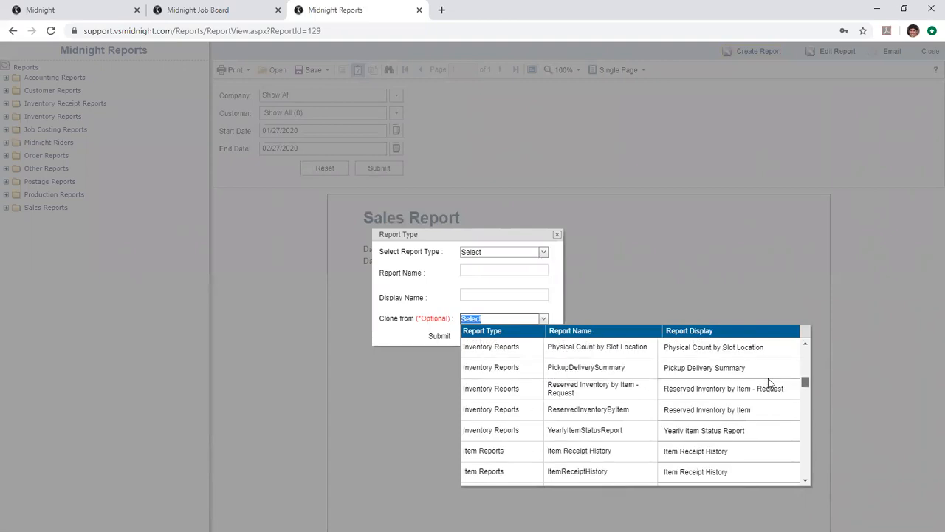
{"action": "scroll", "coordinate": [661, 391], "scroll_direction": "up", "scroll_amount": 3}
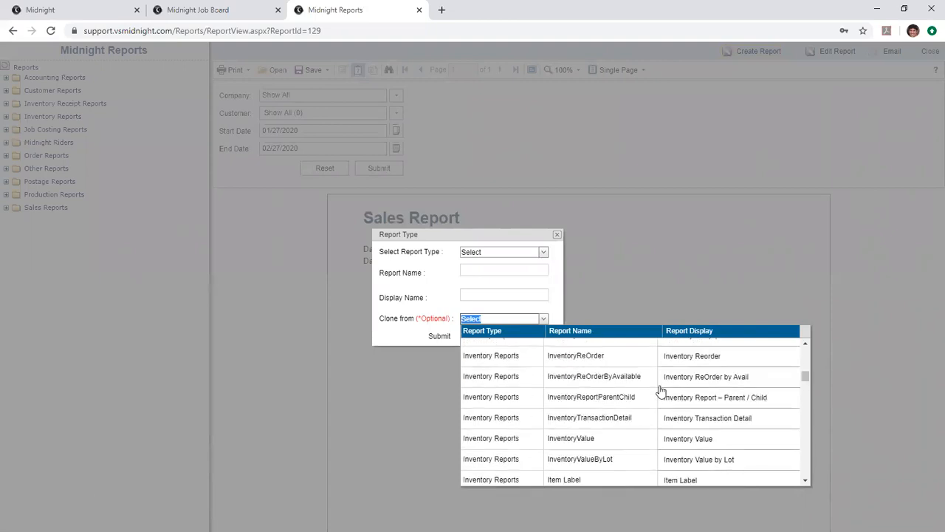
{"action": "scroll", "coordinate": [661, 392], "scroll_direction": "up", "scroll_amount": 5}
{"action": "scroll", "coordinate": [661, 392], "scroll_direction": "up", "scroll_amount": 4}
{"action": "scroll", "coordinate": [660, 392], "scroll_direction": "up", "scroll_amount": 4}
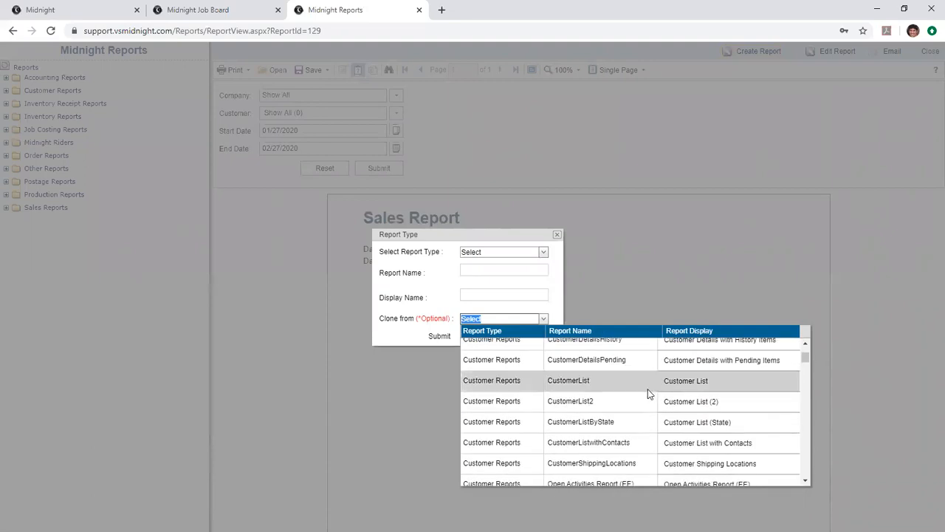
{"action": "scroll", "coordinate": [632, 442], "scroll_direction": "up", "scroll_amount": 3}
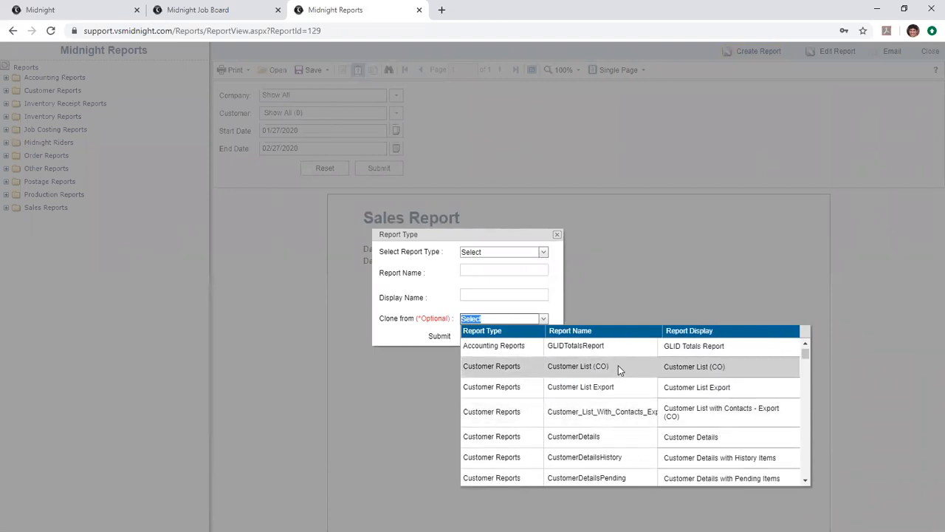
{"action": "scroll", "coordinate": [613, 365], "scroll_direction": "up", "scroll_amount": 2}
{"action": "left_click_drag", "start_coordinate": [812, 351], "coordinate": [806, 384]}
{"action": "scroll", "coordinate": [793, 380], "scroll_direction": "up", "scroll_amount": 2}
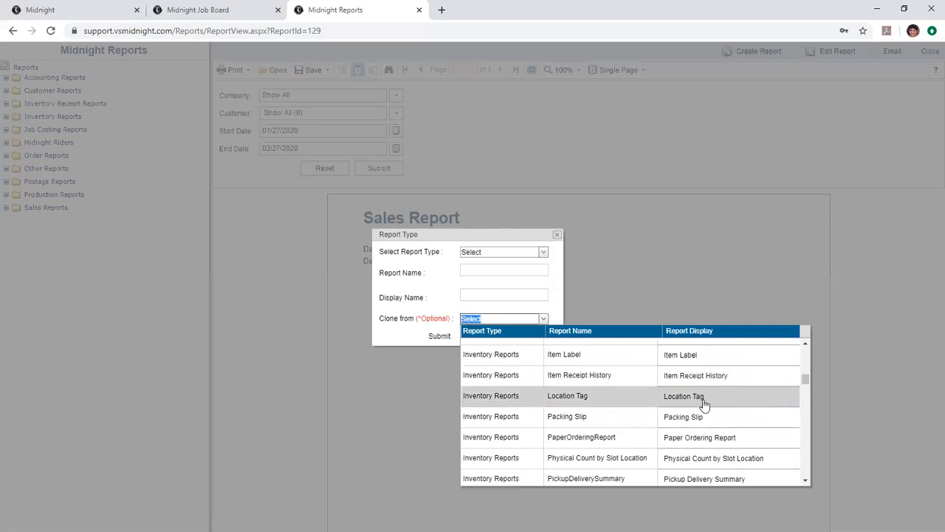
{"action": "mouse_move", "coordinate": [801, 380]}
{"action": "left_mouse_down"}
{"action": "mouse_move", "coordinate": [823, 417]}
{"action": "mouse_move", "coordinate": [814, 370]}
{"action": "left_mouse_up"}
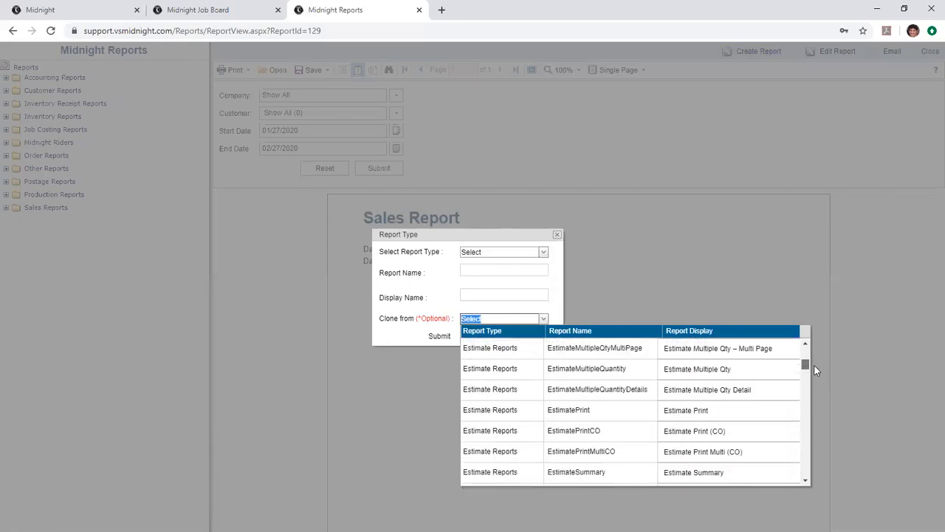
Step: Clone an Estimate Reports entry into a new report named EstimatePriceNo0 with display name Estimate Price No 0 Items, and check its report ID
{"action": "scroll", "coordinate": [686, 418], "scroll_direction": "up", "scroll_amount": 5}
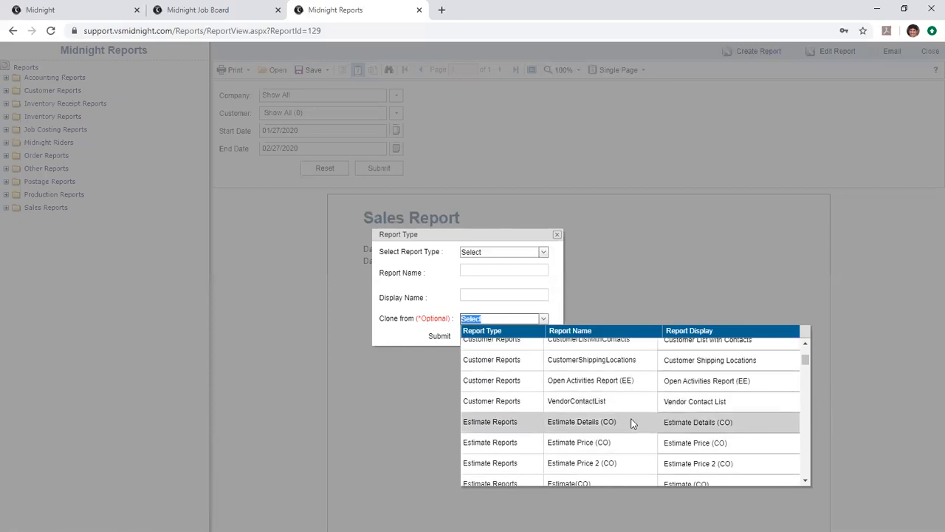
{"action": "scroll", "coordinate": [631, 423], "scroll_direction": "down", "scroll_amount": 1}
{"action": "left_click", "coordinate": [624, 452]}
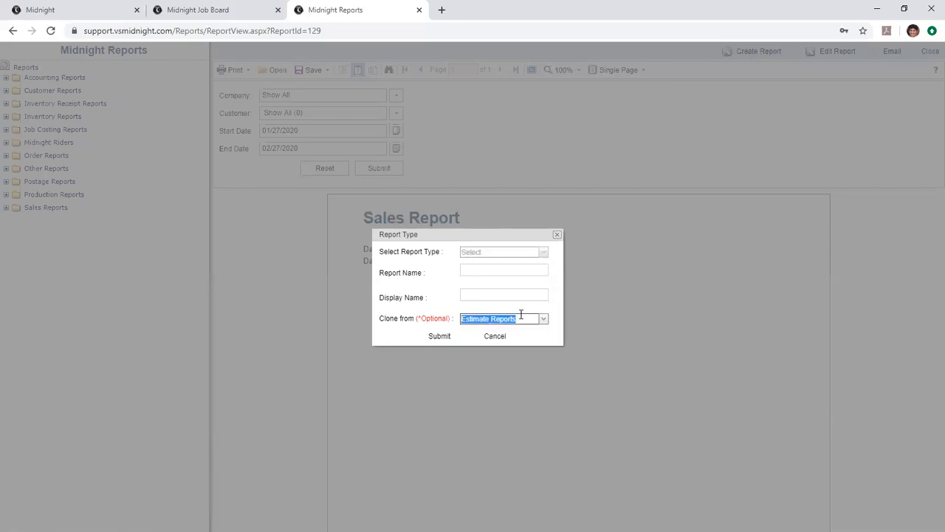
{"action": "left_click", "coordinate": [505, 271]}
{"action": "type", "text": "Estimate"}
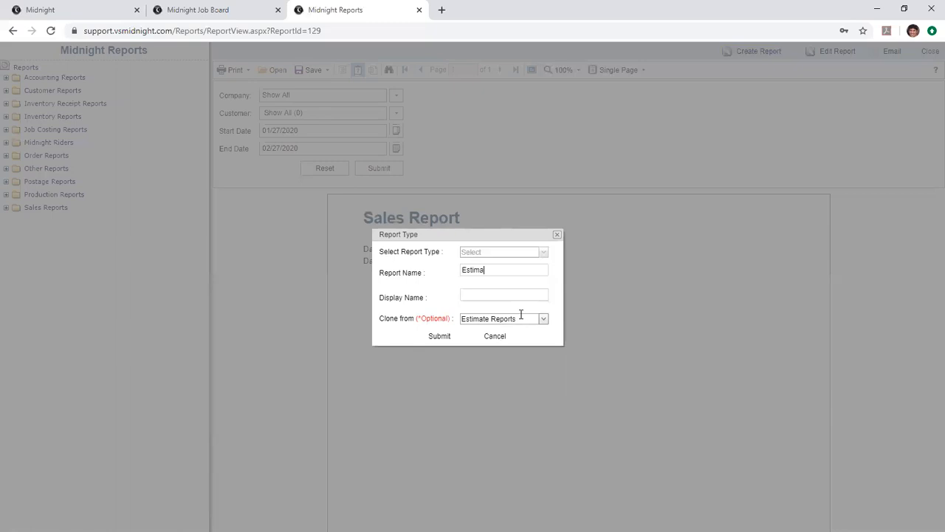
{"action": "type", "text": "PriceNo0"}
{"action": "key", "text": "Tab"}
{"action": "type", "text": "Estimate Price No 0 Items"}
{"action": "left_click", "coordinate": [440, 337]}
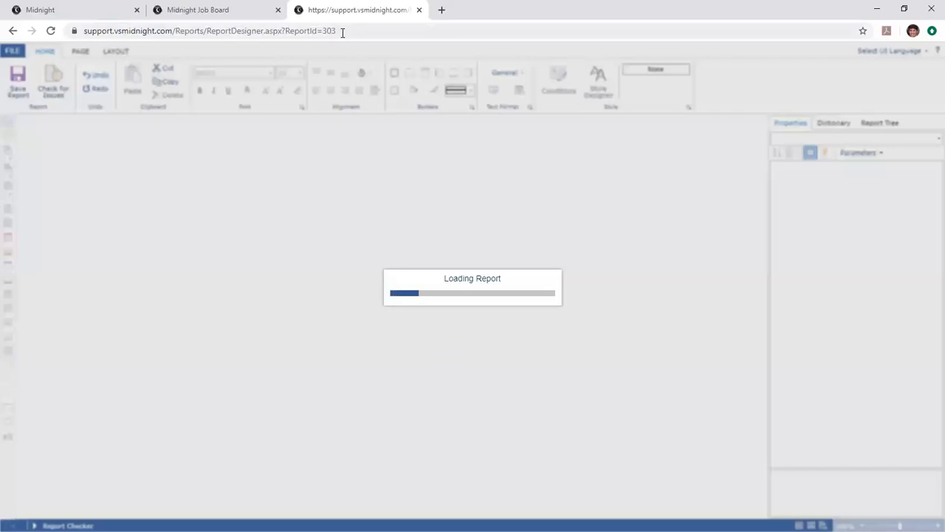
{"action": "left_click_drag", "start_coordinate": [342, 29], "coordinate": [291, 35]}
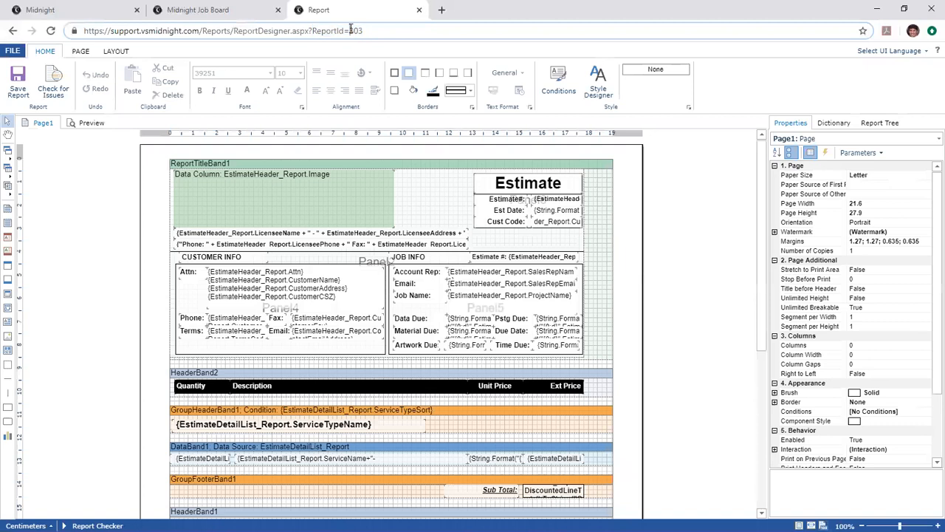
{"action": "left_click", "coordinate": [358, 71]}
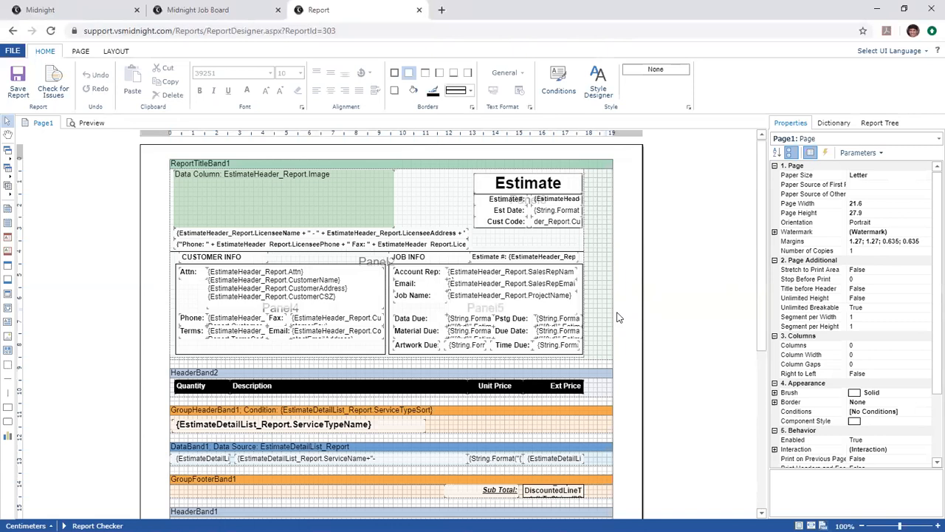
Step: Save a backup copy of the report as a Report File (.mrt) named EstimatePriceNo0Items in the ==DEFAULT folder under ---Customers
{"action": "left_click", "coordinate": [18, 53]}
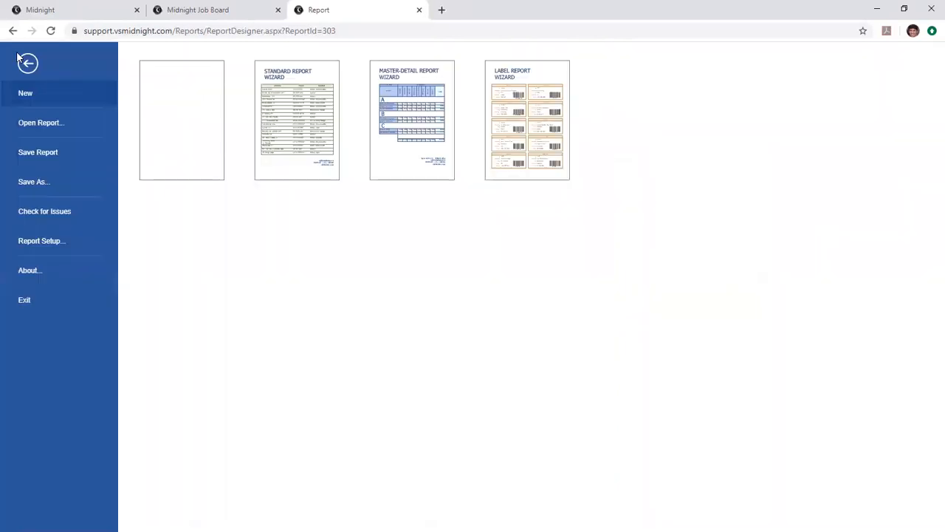
{"action": "left_click", "coordinate": [62, 183]}
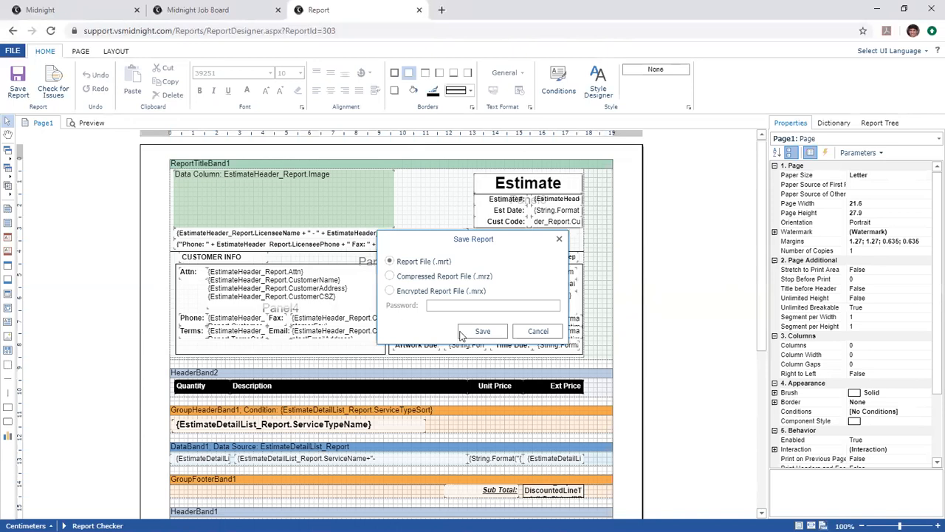
{"action": "left_click", "coordinate": [470, 333]}
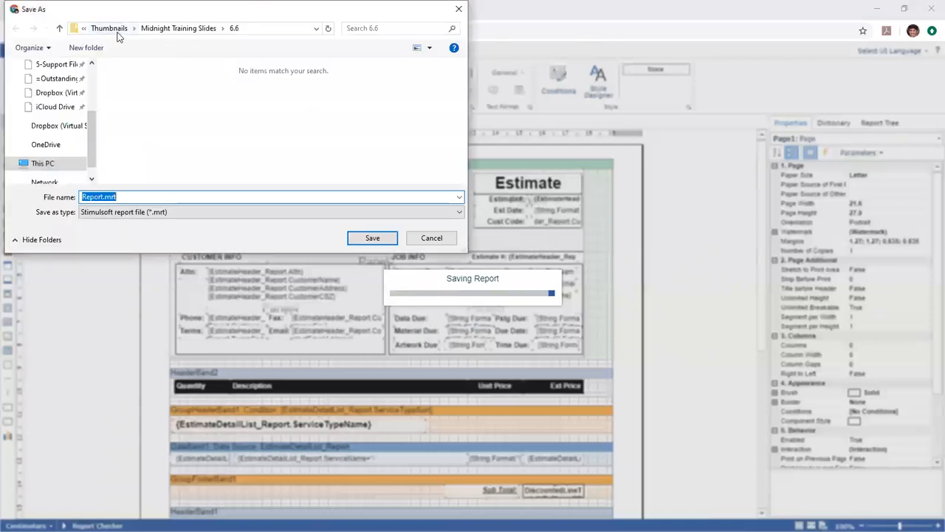
{"action": "left_click_drag", "start_coordinate": [91, 128], "coordinate": [90, 75]}
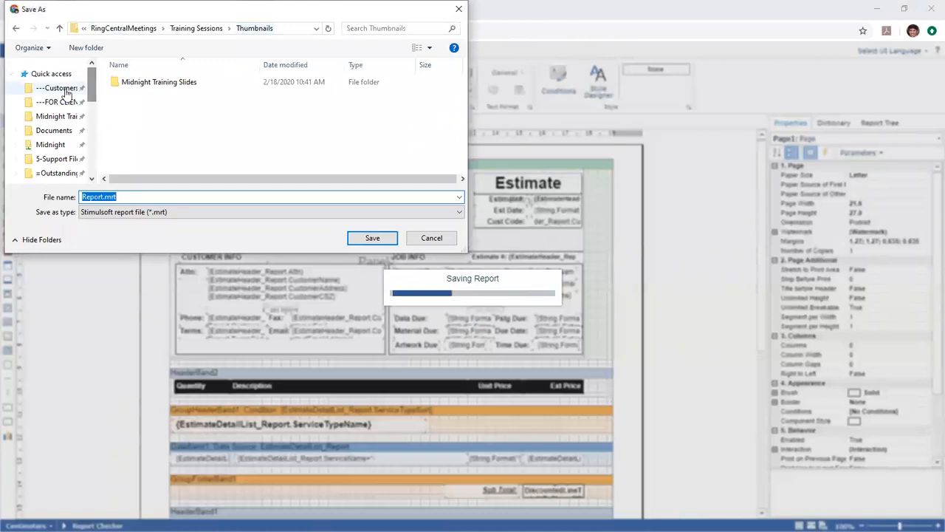
{"action": "left_click", "coordinate": [62, 91]}
{"action": "double_click", "coordinate": [124, 96]}
{"action": "type", "text": "Es"}
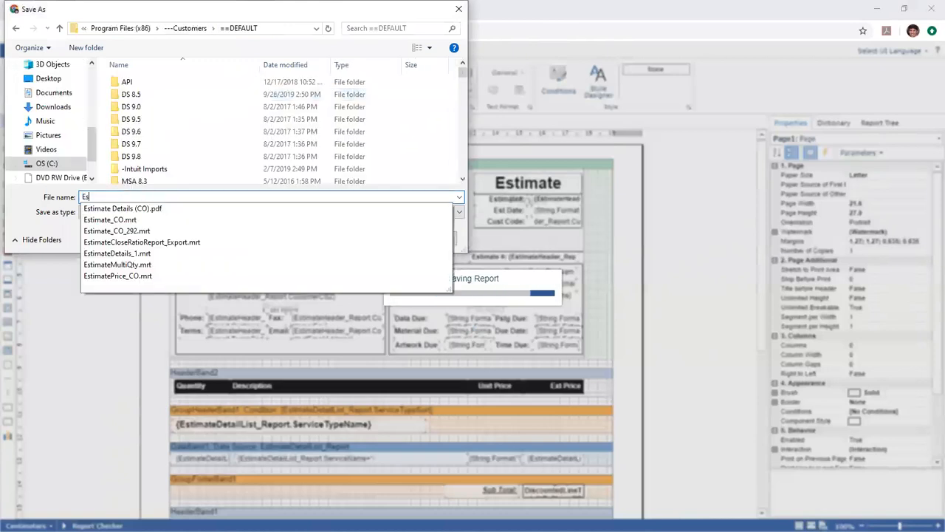
{"action": "type", "text": "timatePriceNo0Items"}
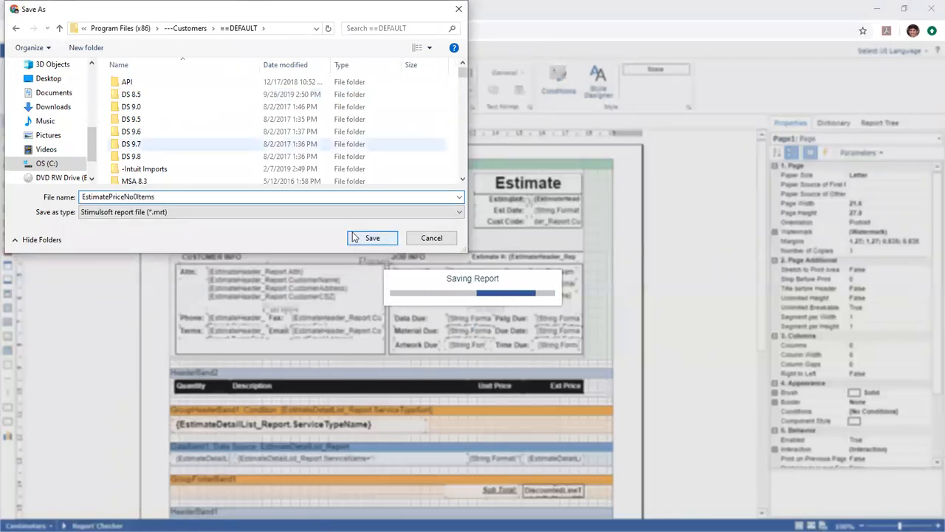
{"action": "left_click", "coordinate": [353, 237]}
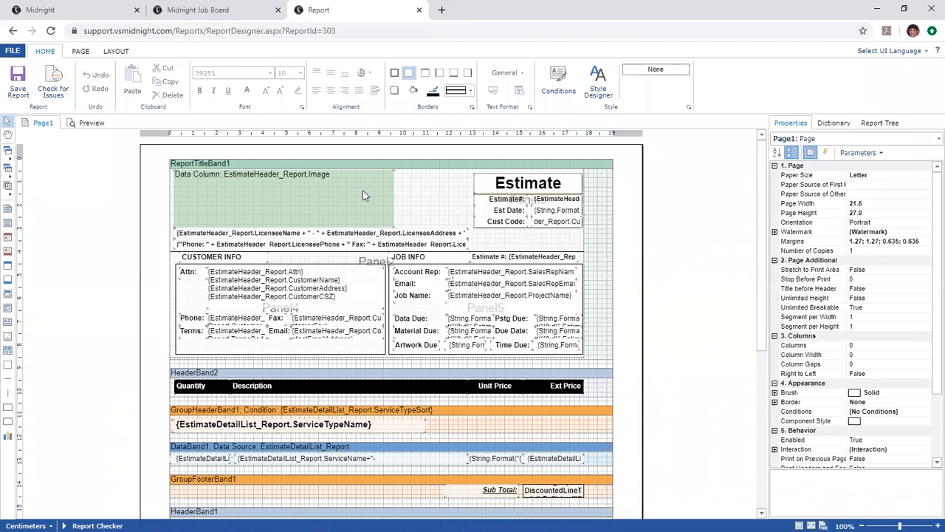
Step: Delete the panel holding the account rep, job name and due date fields under JOB INFO
{"action": "left_click", "coordinate": [364, 231]}
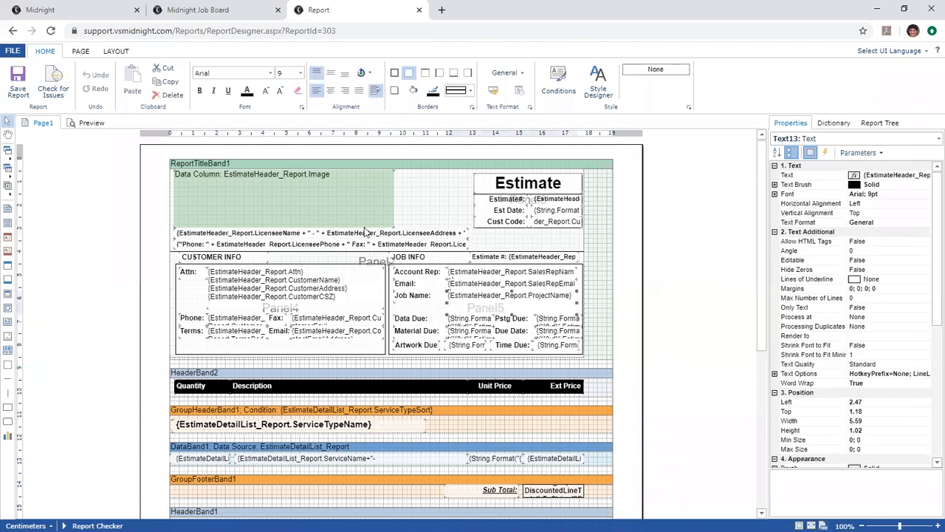
{"action": "left_click", "coordinate": [418, 307]}
{"action": "key", "text": "Delete"}
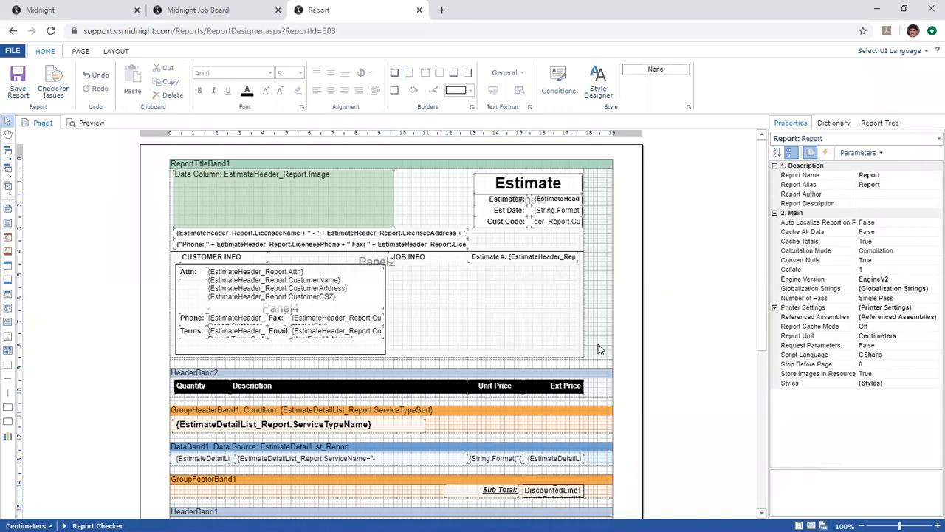
Step: Restore the report layout by opening the backup file EstimatePriceNo0Items.mrt from the ==DEFAULT folder
{"action": "left_click", "coordinate": [167, 158]}
{"action": "left_click", "coordinate": [13, 53]}
{"action": "left_click", "coordinate": [42, 130]}
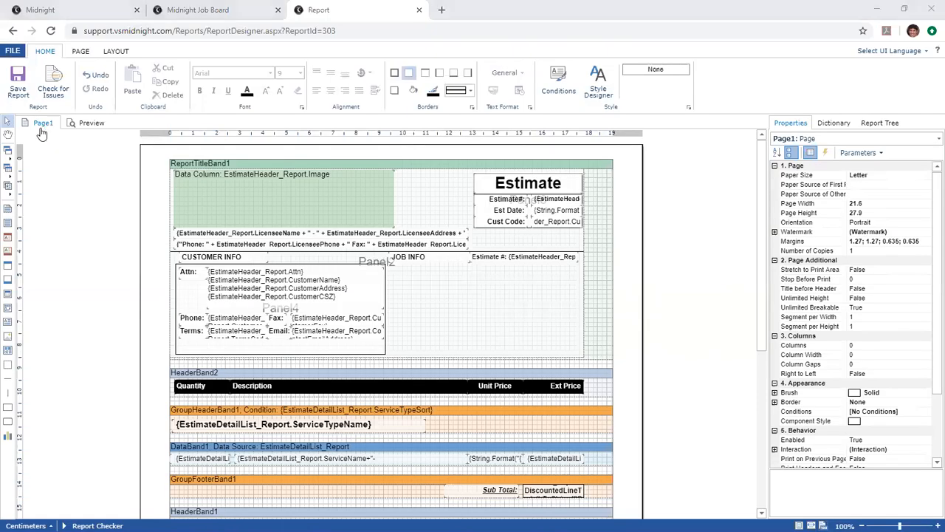
{"action": "scroll", "coordinate": [161, 152], "scroll_direction": "down", "scroll_amount": 10}
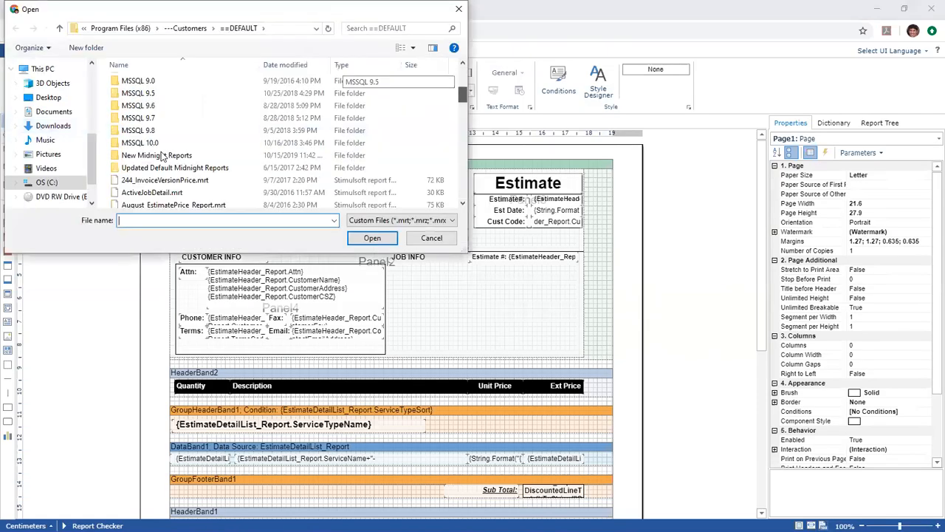
{"action": "scroll", "coordinate": [163, 159], "scroll_direction": "down", "scroll_amount": 3}
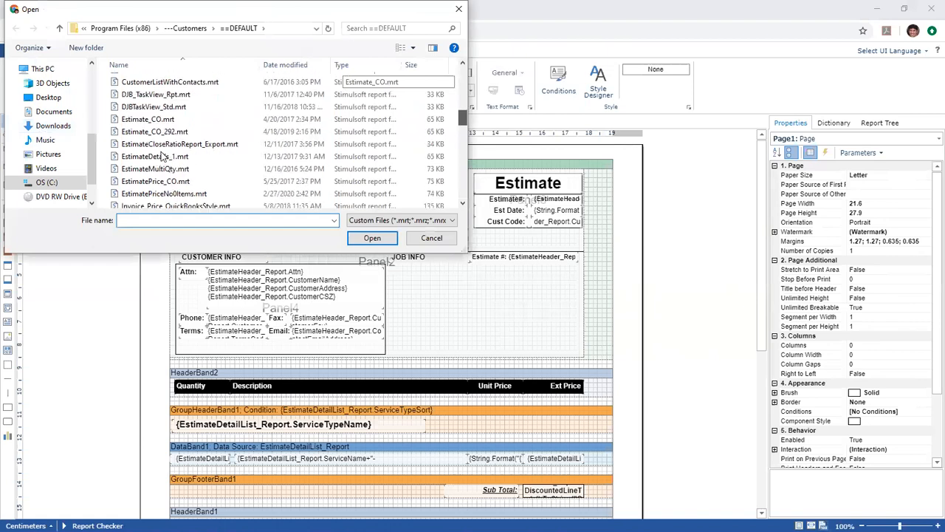
{"action": "left_click", "coordinate": [164, 169]}
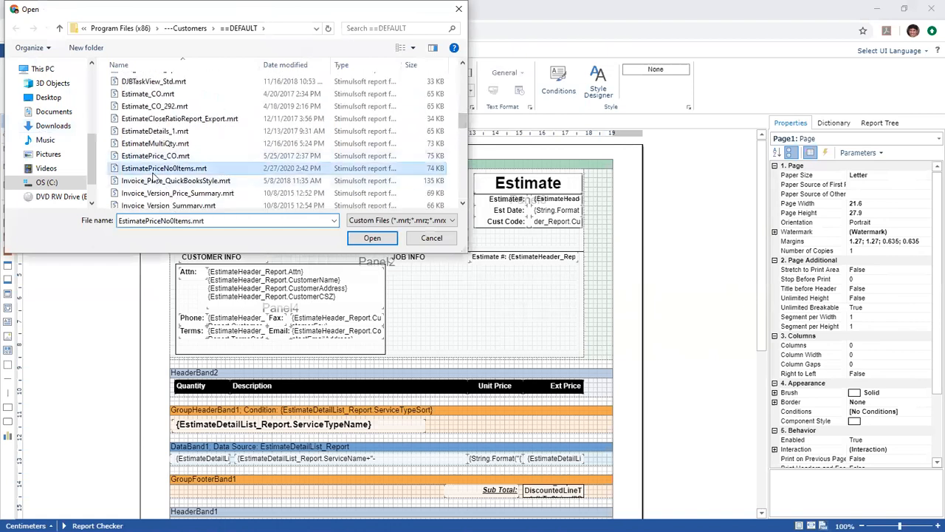
{"action": "left_click", "coordinate": [372, 238]}
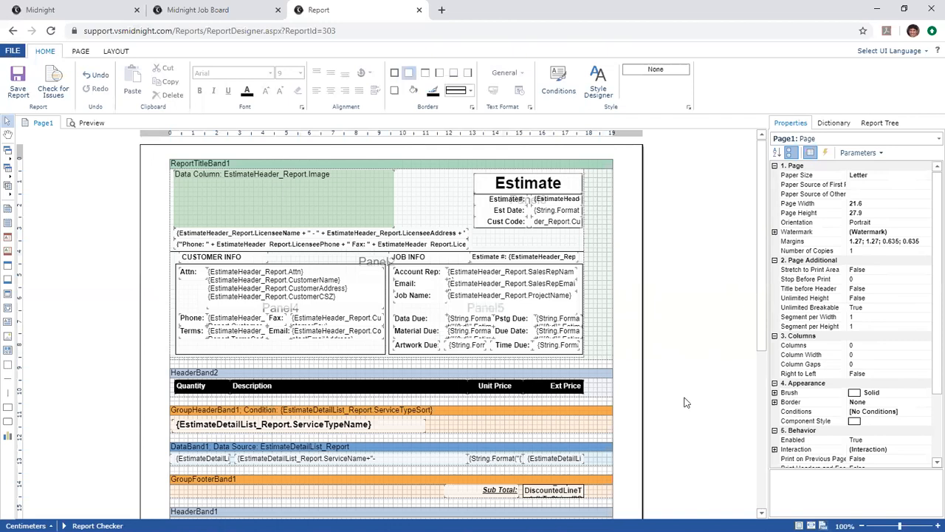
Step: Save the restored estimate report and exit the report designer
{"action": "left_click", "coordinate": [14, 85]}
{"action": "left_click", "coordinate": [12, 51]}
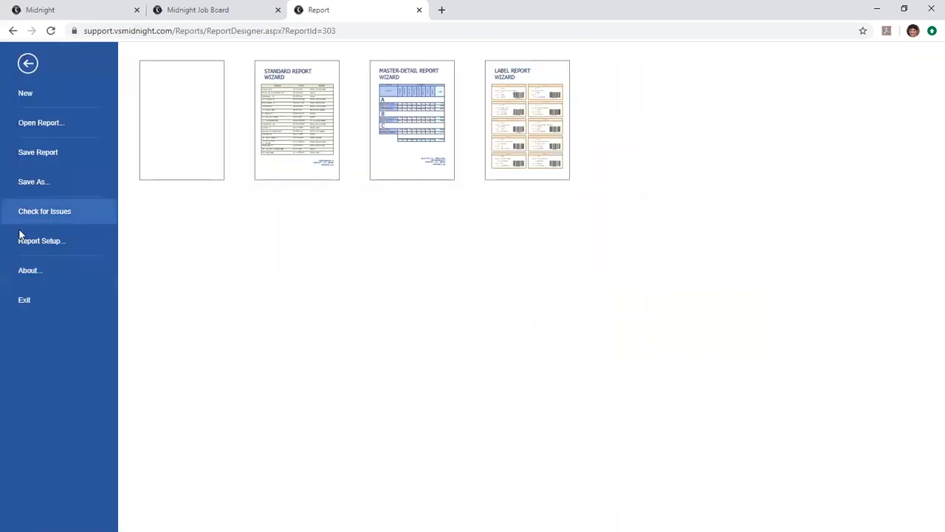
{"action": "left_click", "coordinate": [30, 299]}
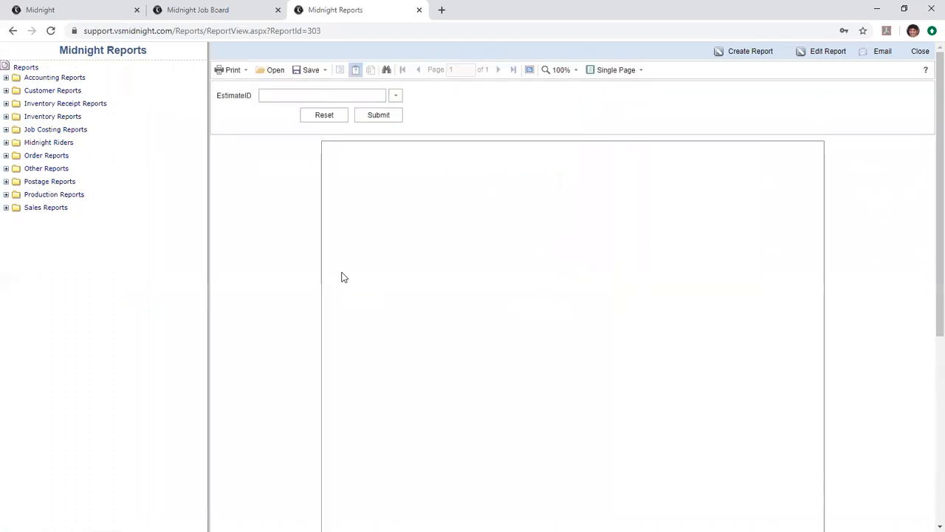
Step: Open the Easter Postcards estimate 12305 and preview it with the Estimate Price No 0 Items report
{"action": "left_click", "coordinate": [89, 10]}
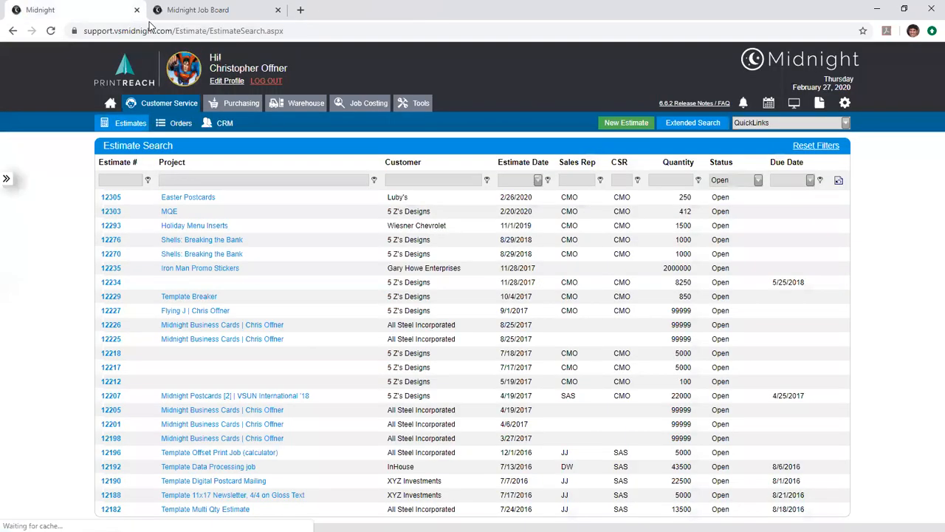
{"action": "left_click", "coordinate": [185, 201]}
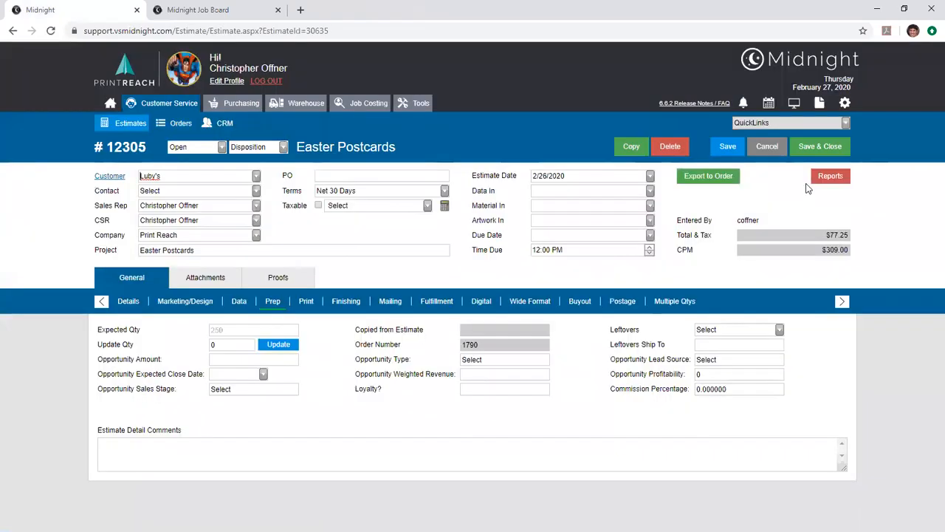
{"action": "left_click", "coordinate": [829, 178]}
{"action": "scroll", "coordinate": [838, 254], "scroll_direction": "down", "scroll_amount": 3}
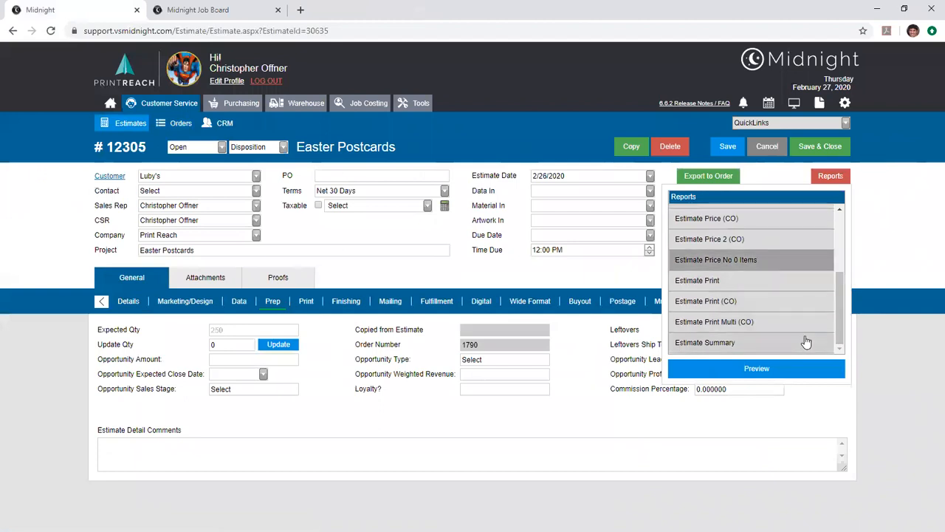
{"action": "double_click", "coordinate": [718, 260]}
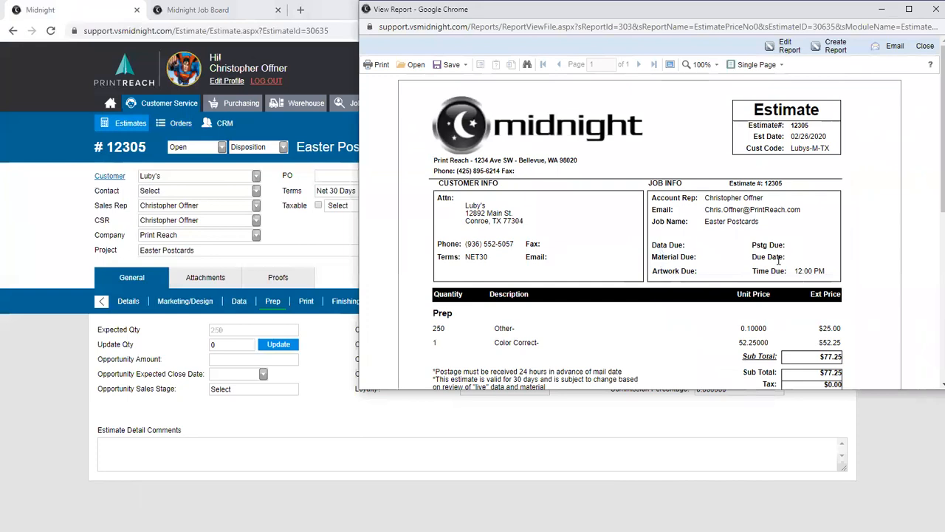
Step: Open the previewed estimate report in the report designer and maximize the designer window
{"action": "left_click", "coordinate": [782, 56]}
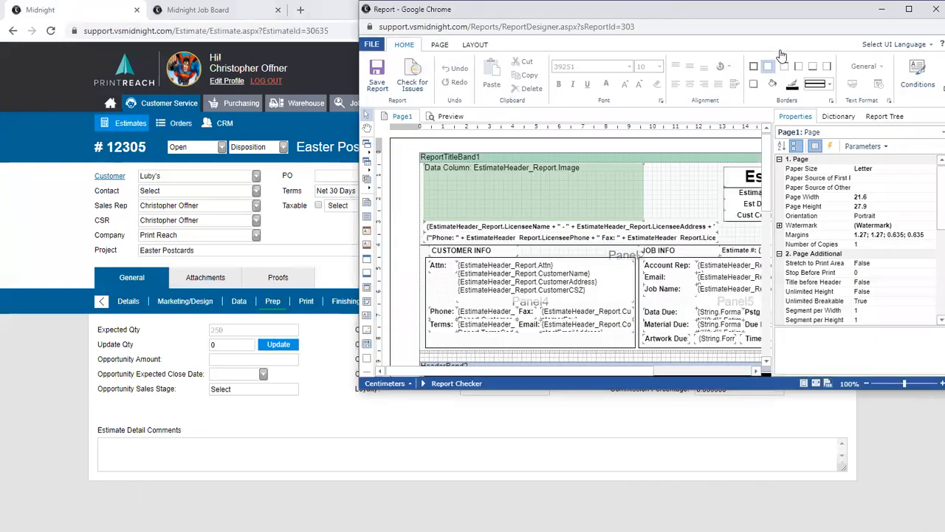
{"action": "left_click", "coordinate": [382, 47]}
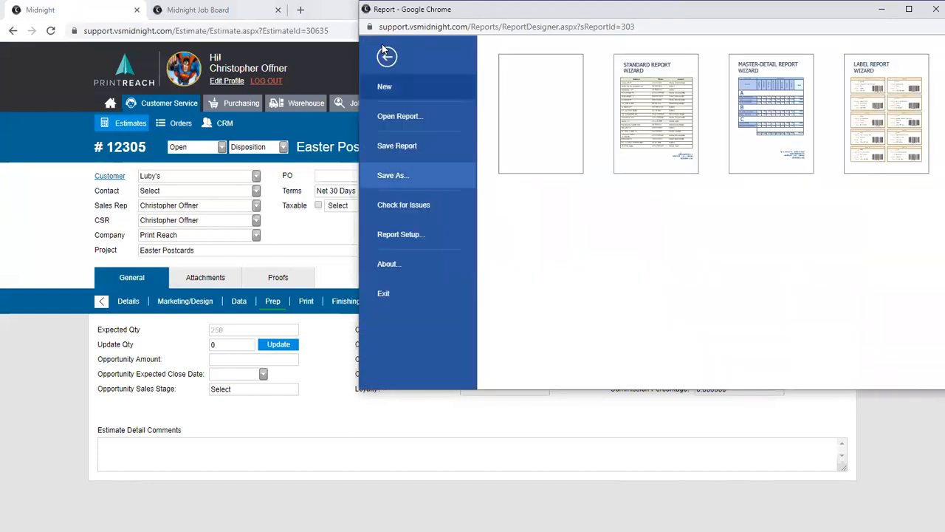
{"action": "left_click", "coordinate": [387, 56]}
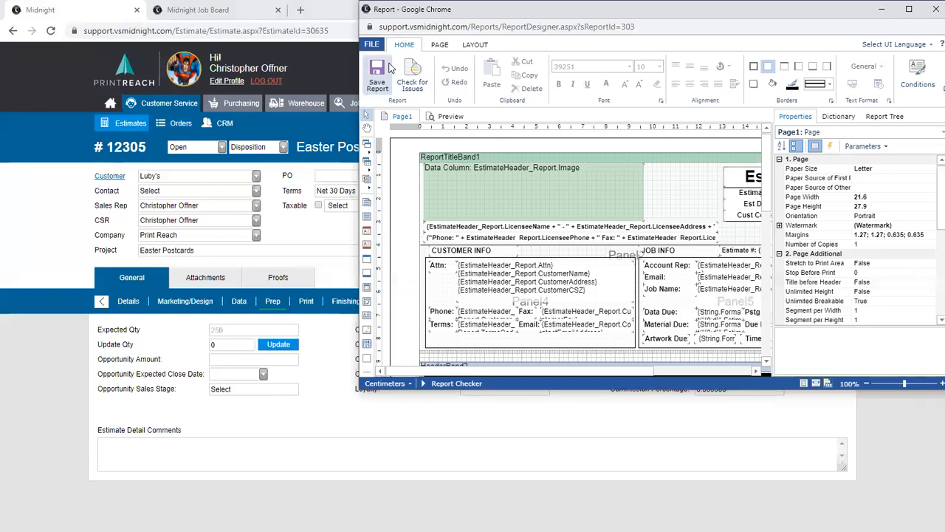
{"action": "left_click", "coordinate": [908, 9]}
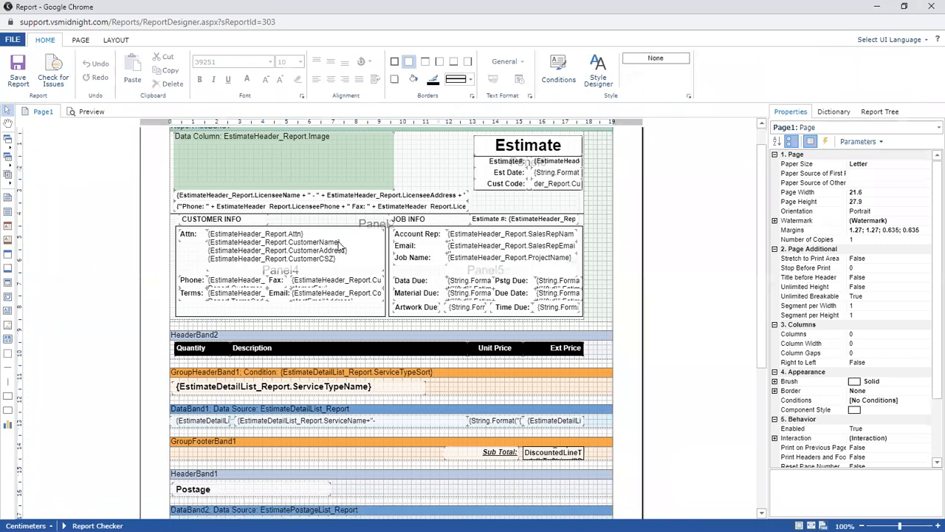
Step: Examine the report's bands from title to summary and the properties of the page, logo image, detail data band and title band
{"action": "scroll", "coordinate": [338, 244], "scroll_direction": "down", "scroll_amount": 3}
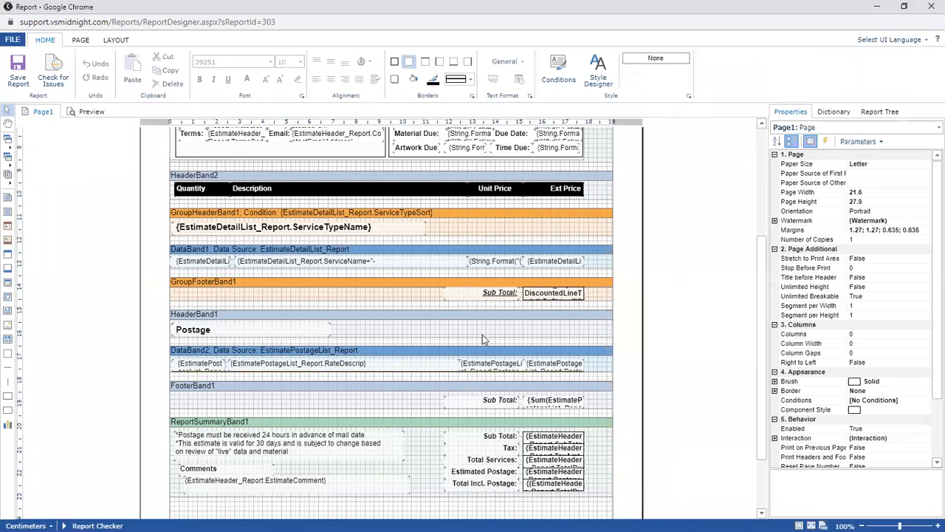
{"action": "scroll", "coordinate": [500, 343], "scroll_direction": "up", "scroll_amount": 3}
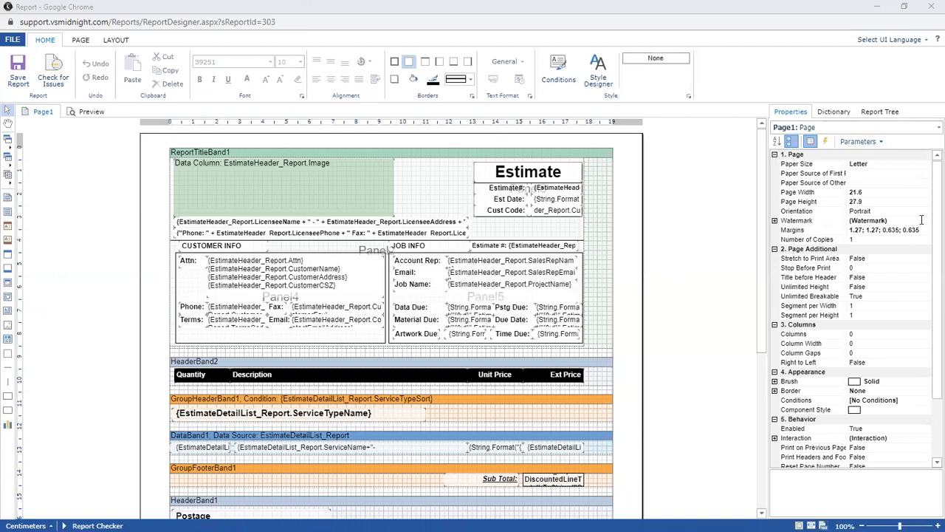
{"action": "left_click", "coordinate": [868, 211]}
{"action": "left_click", "coordinate": [871, 191]}
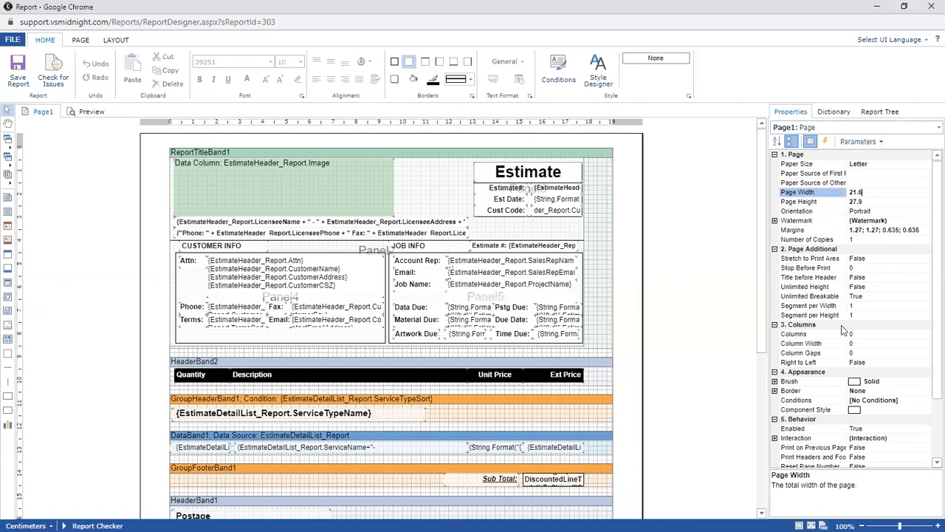
{"action": "scroll", "coordinate": [847, 362], "scroll_direction": "down", "scroll_amount": 2}
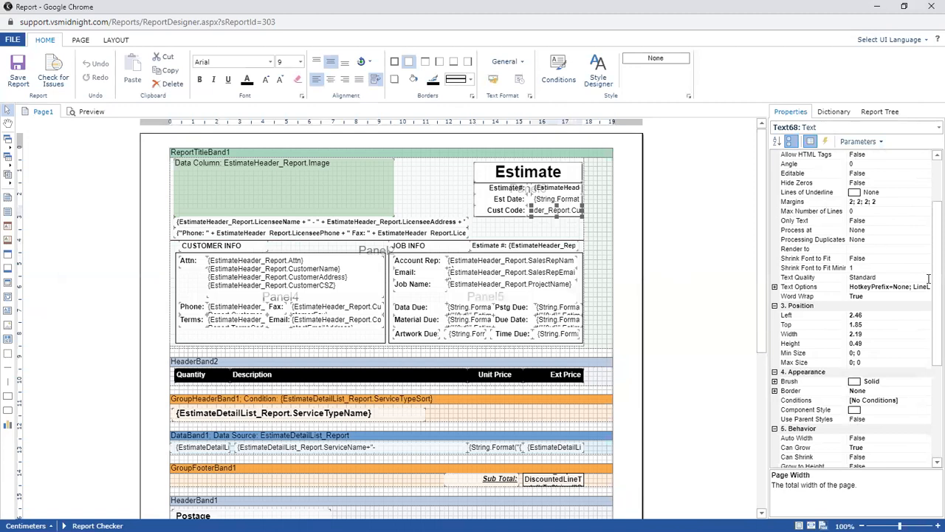
{"action": "scroll", "coordinate": [929, 296], "scroll_direction": "up", "scroll_amount": 3}
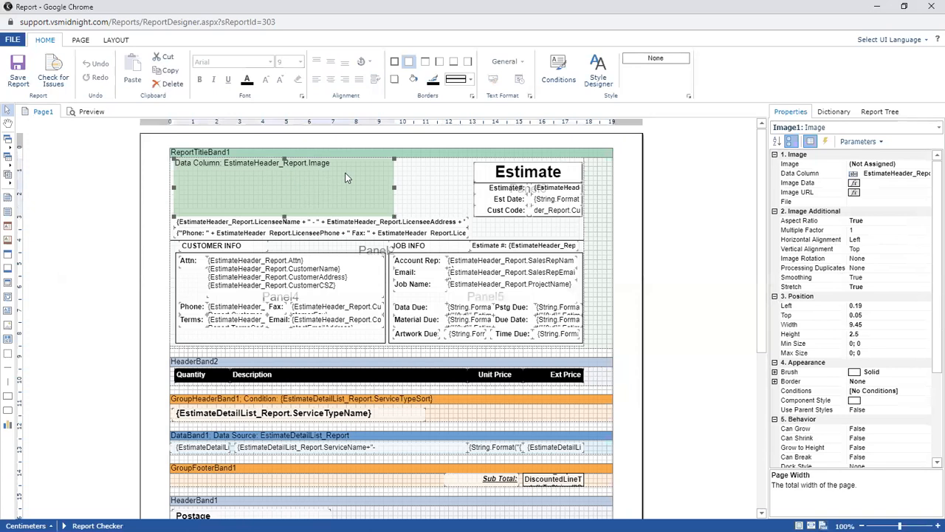
{"action": "left_click", "coordinate": [528, 436]}
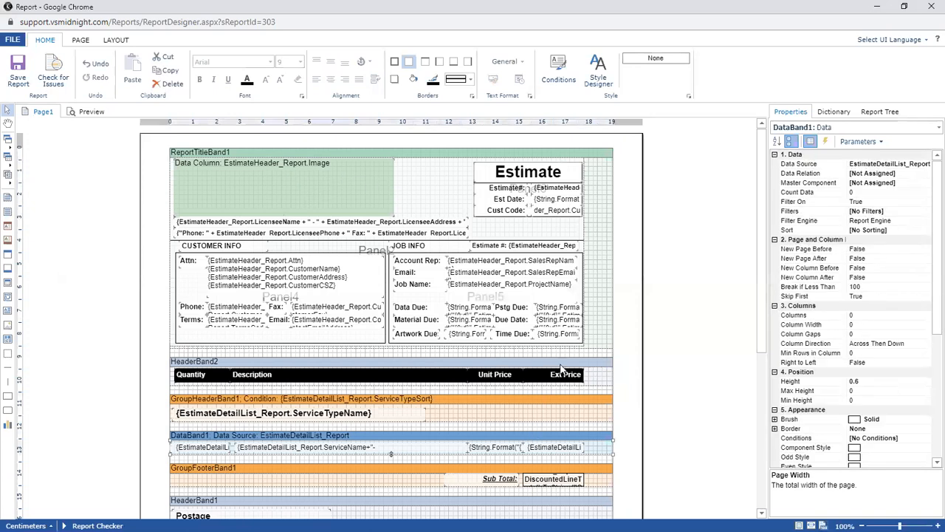
{"action": "left_click", "coordinate": [600, 347]}
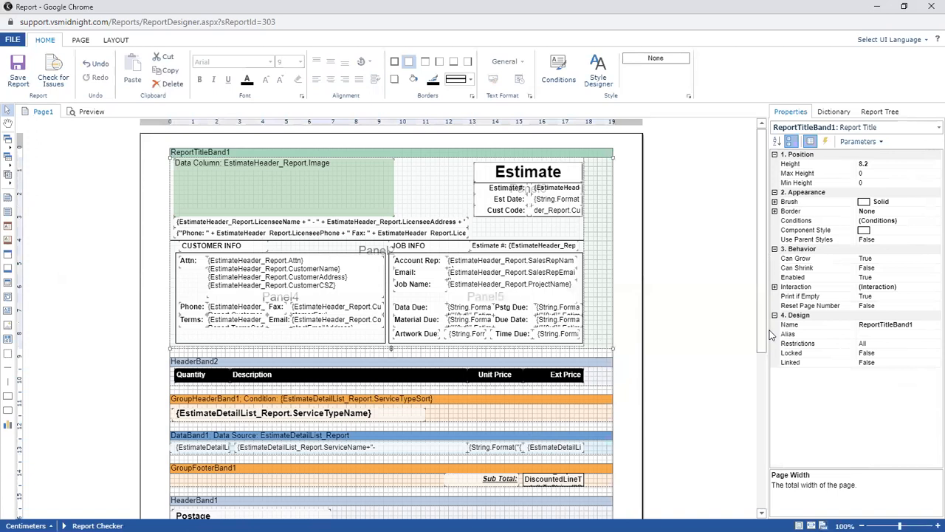
{"action": "left_click", "coordinate": [584, 440]}
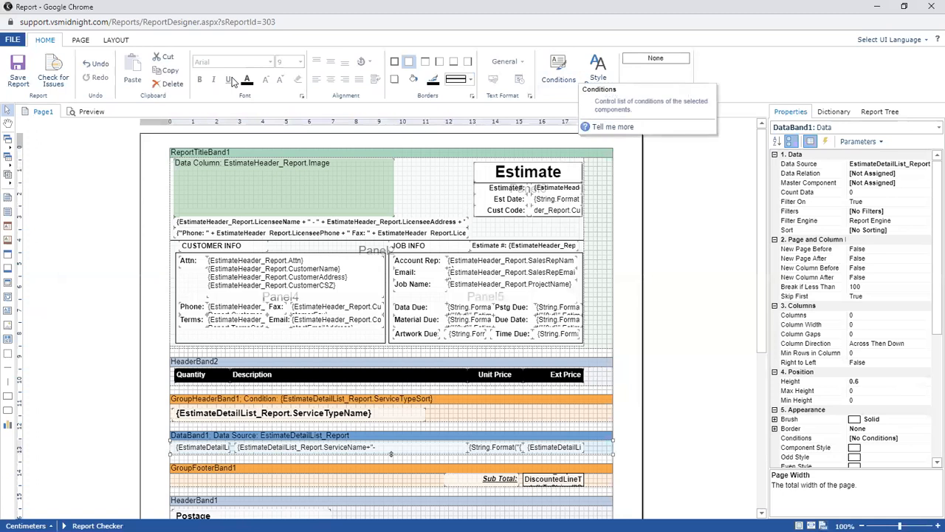
Step: Color the Estimate title text red and italicize the ProjectName field beside Job Name under JOB INFO
{"action": "left_click", "coordinate": [528, 172]}
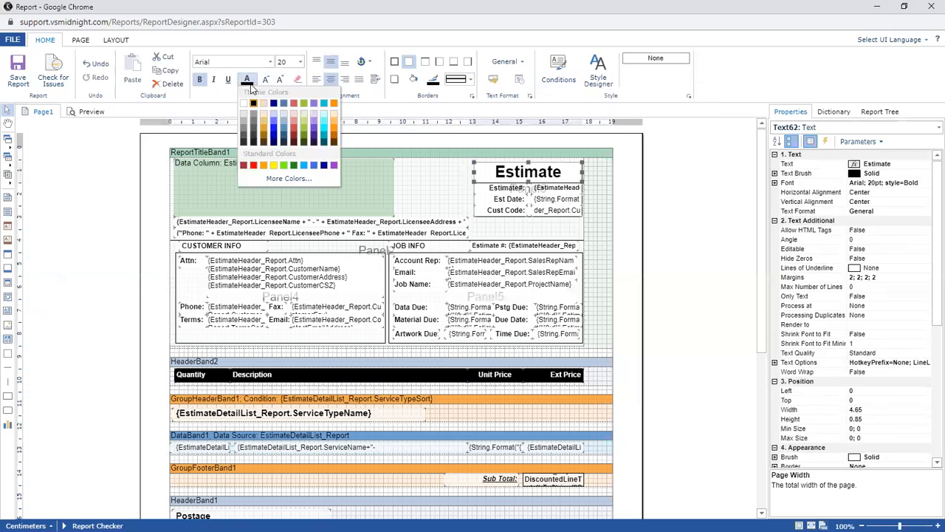
{"action": "left_click", "coordinate": [253, 164]}
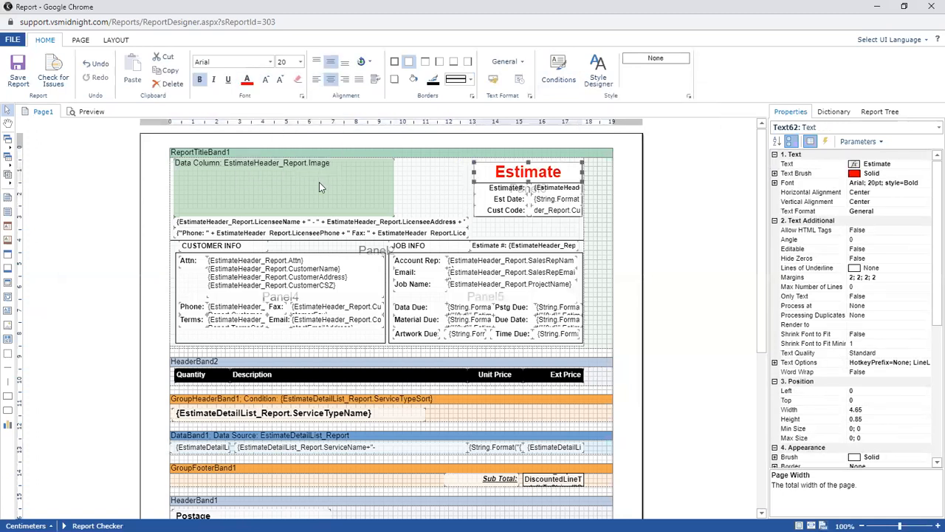
{"action": "left_click", "coordinate": [265, 286]}
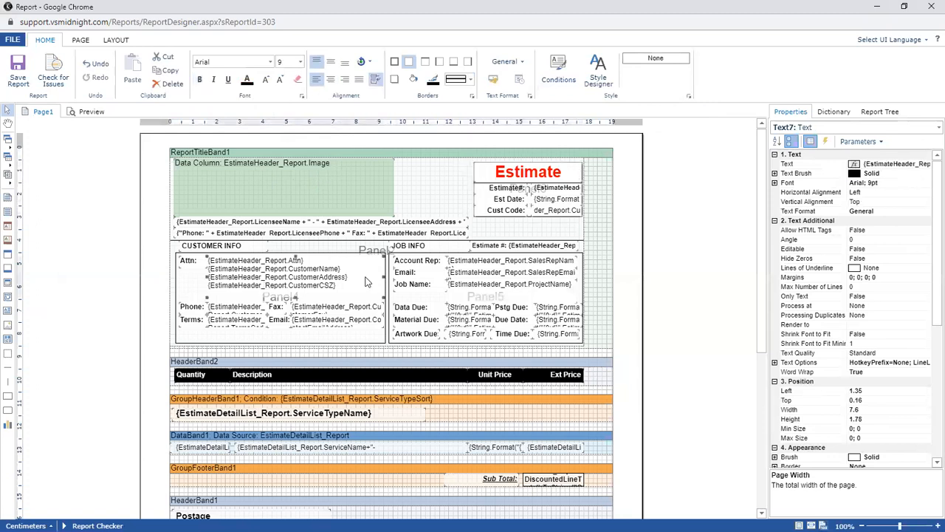
{"action": "left_click", "coordinate": [452, 284]}
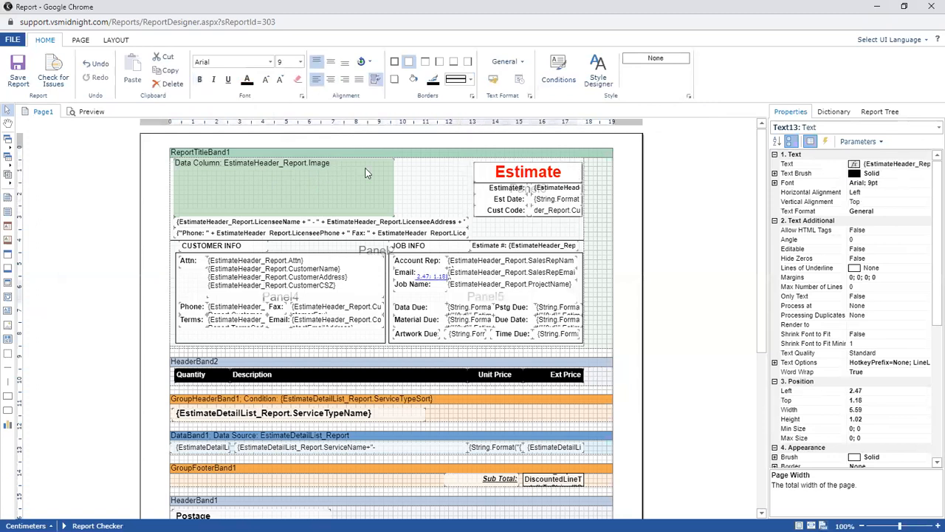
{"action": "left_click", "coordinate": [214, 80]}
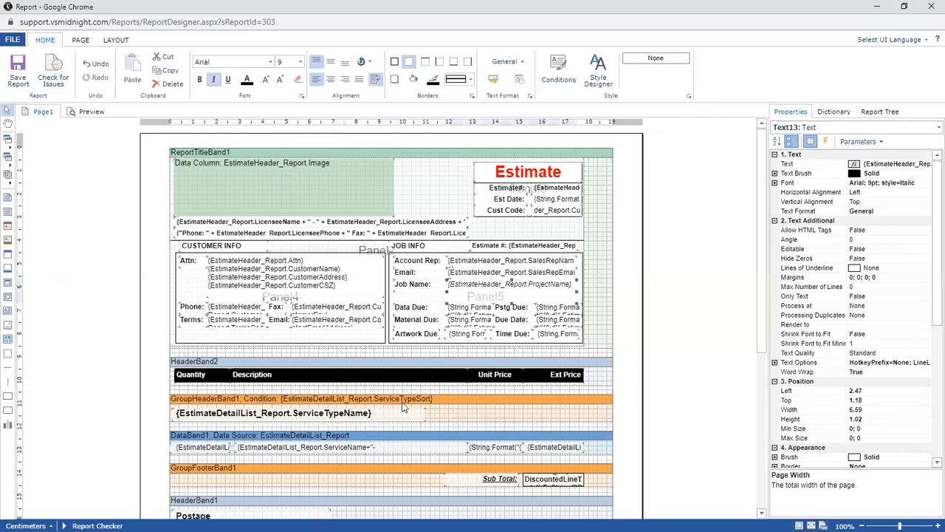
Step: Right-align the Unit Price column header together with its value field in the estimate detail band
{"action": "left_click", "coordinate": [490, 381]}
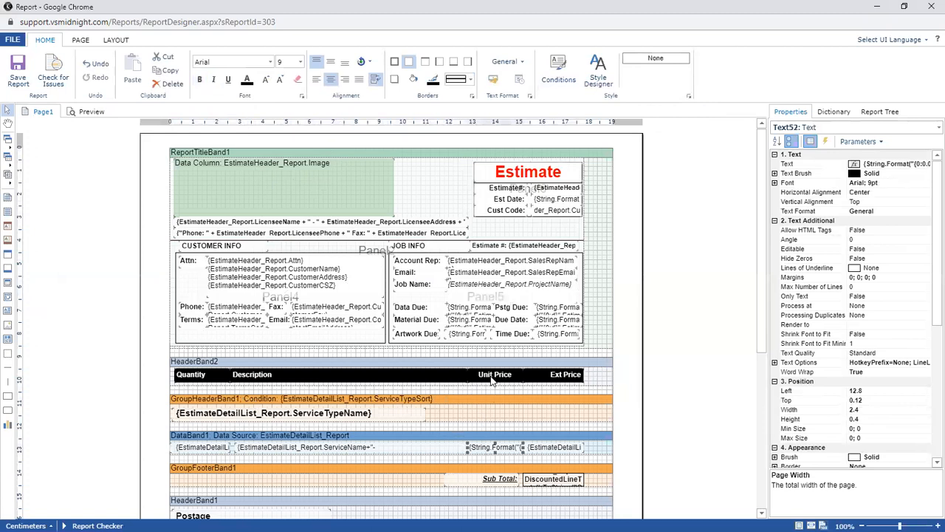
{"action": "left_click", "coordinate": [346, 82]}
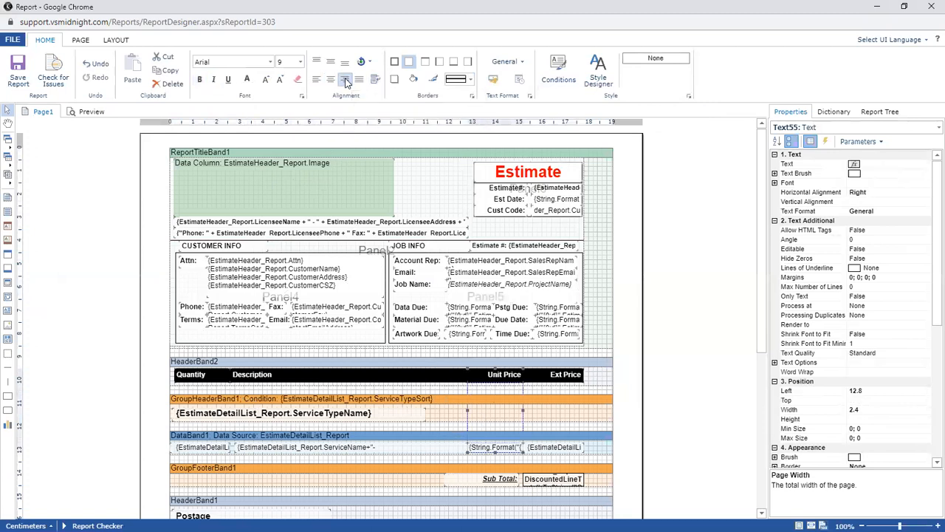
{"action": "left_click", "coordinate": [628, 425]}
Step: Add a border on all sides of the page footer band at the end of the report
{"action": "scroll", "coordinate": [628, 425], "scroll_direction": "down", "scroll_amount": 1}
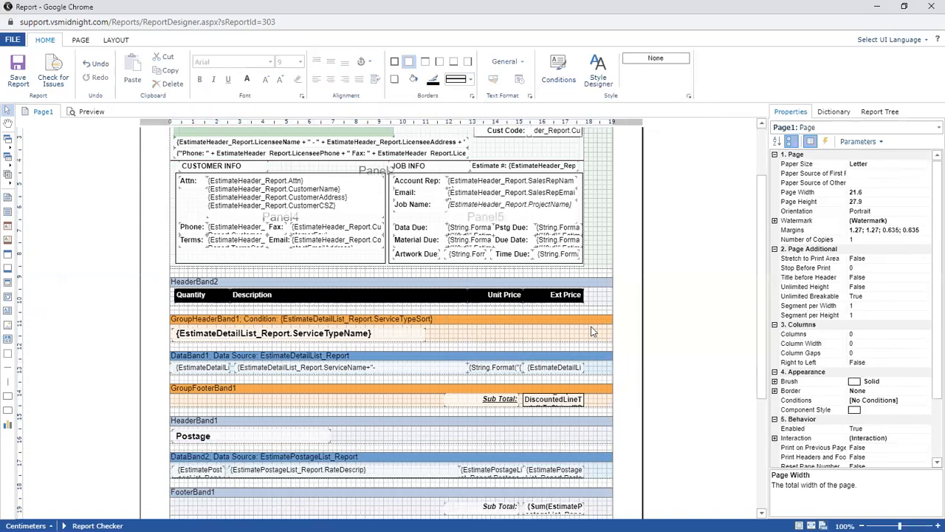
{"action": "left_click", "coordinate": [591, 332]}
{"action": "left_click", "coordinate": [591, 319]}
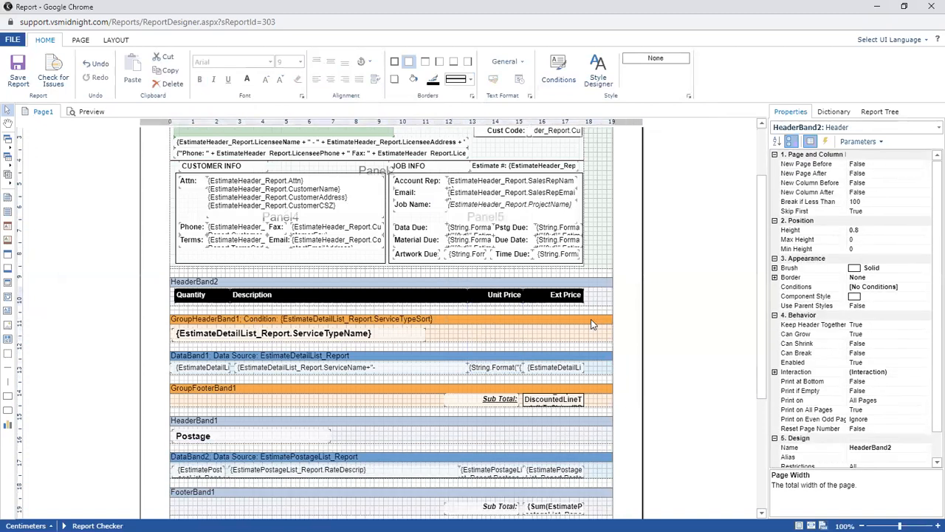
{"action": "scroll", "coordinate": [591, 319], "scroll_direction": "down", "scroll_amount": 2}
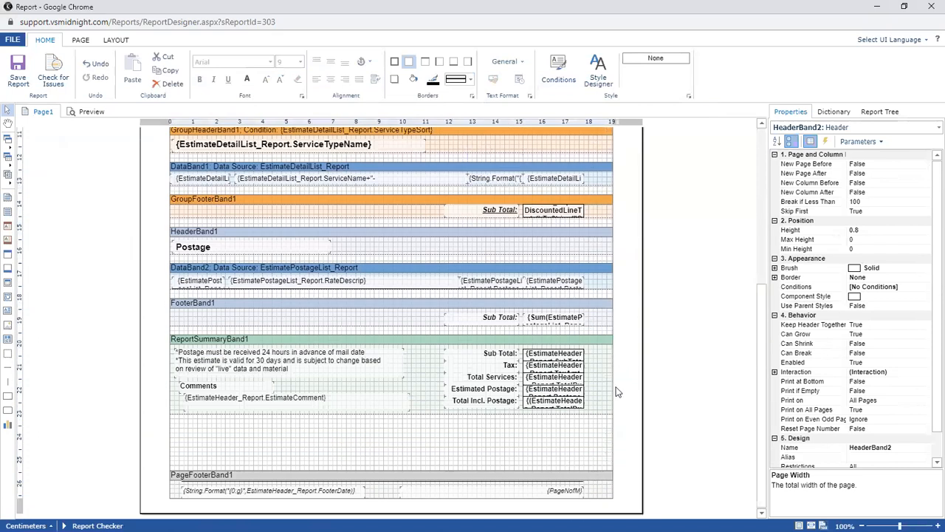
{"action": "left_click", "coordinate": [594, 473]}
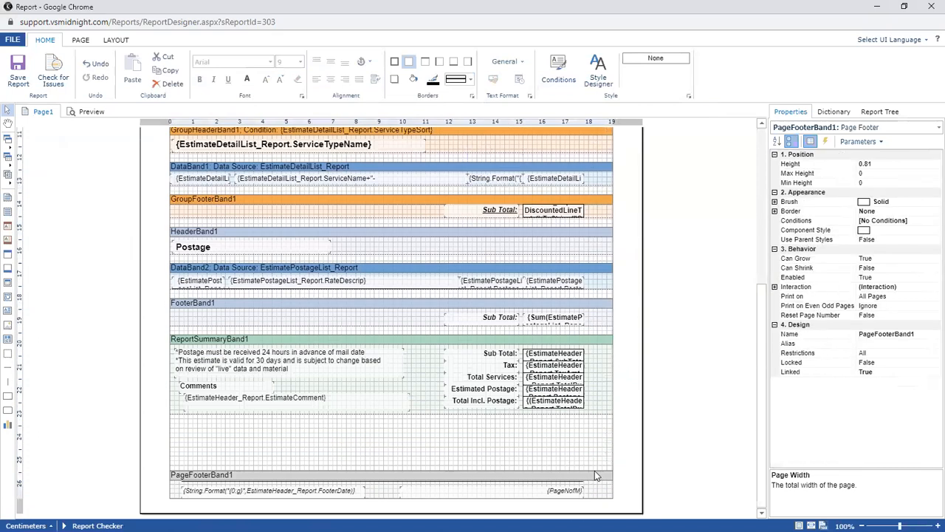
{"action": "left_click", "coordinate": [393, 63]}
{"action": "left_click_drag", "start_coordinate": [379, 447], "coordinate": [386, 495]}
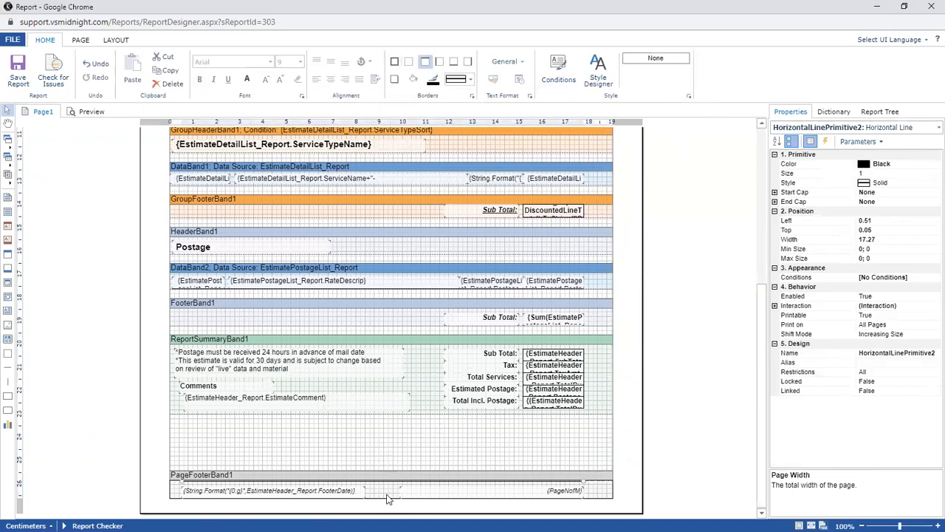
{"action": "left_click", "coordinate": [386, 499]}
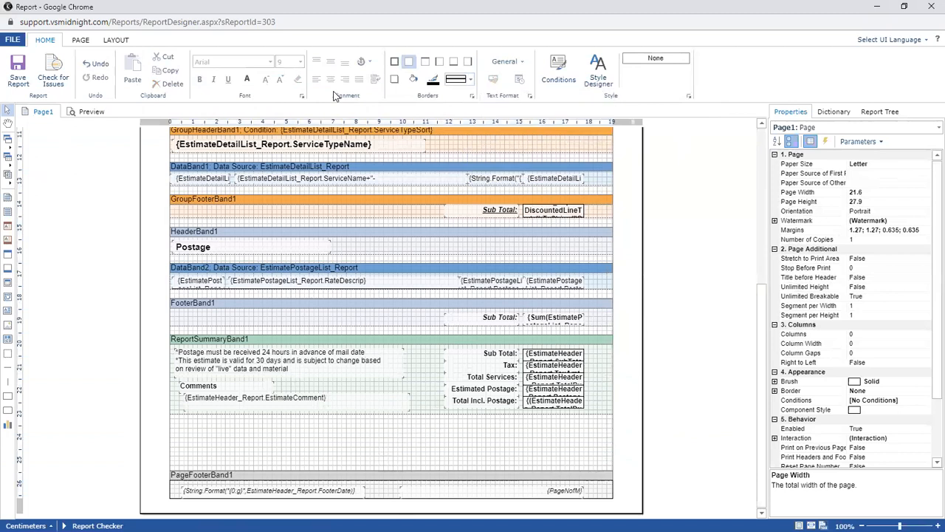
Step: Change the Account Rep field under JOB INFO to the SalesRepEmail data column of EstimateHeader_Report
{"action": "scroll", "coordinate": [333, 96], "scroll_direction": "up", "scroll_amount": 3}
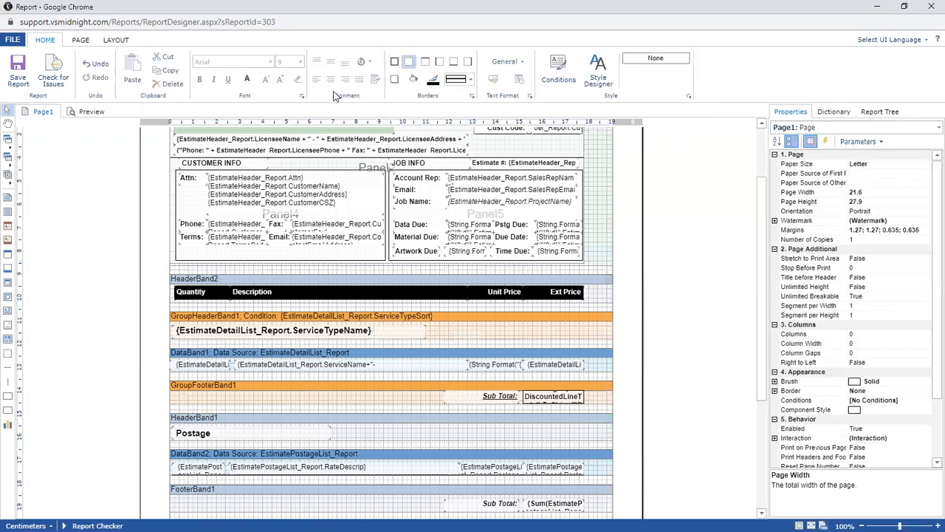
{"action": "scroll", "coordinate": [334, 96], "scroll_direction": "up", "scroll_amount": 1}
{"action": "left_click", "coordinate": [511, 205]}
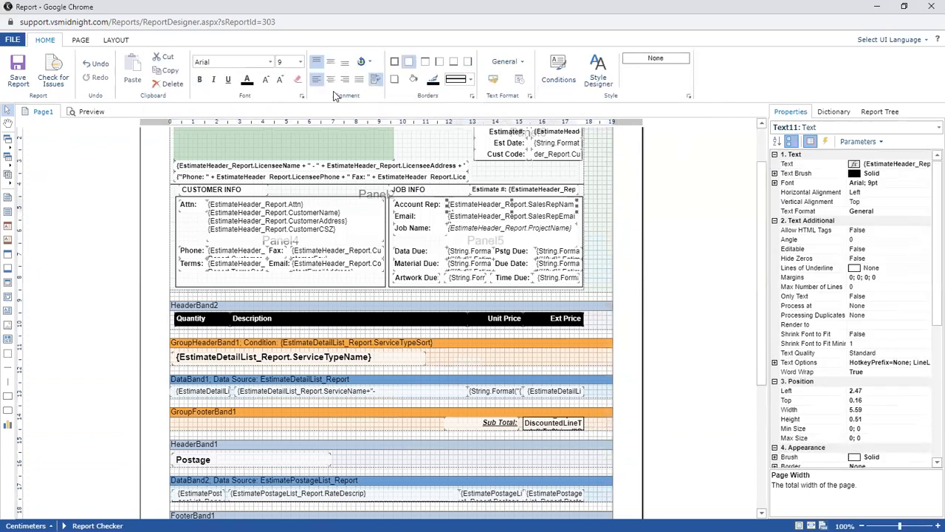
{"action": "double_click", "coordinate": [511, 204]}
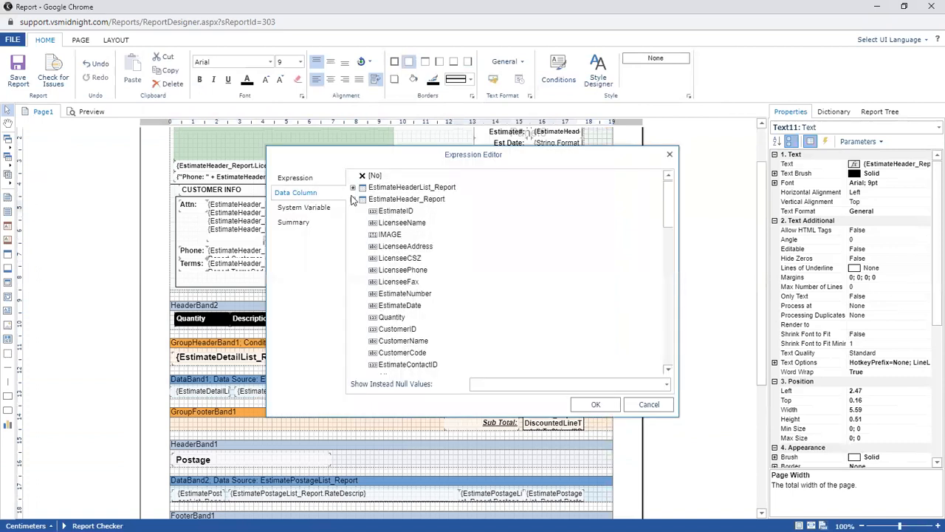
{"action": "scroll", "coordinate": [353, 200], "scroll_direction": "down", "scroll_amount": 5}
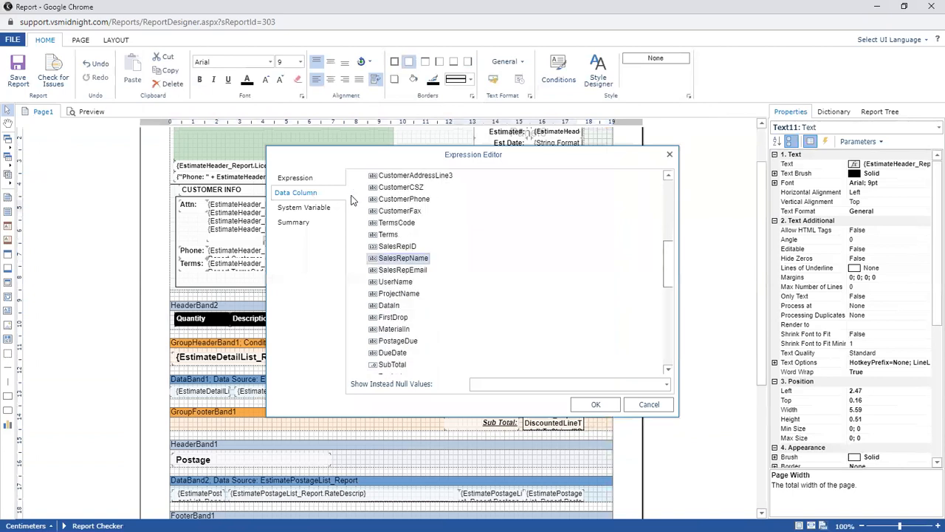
{"action": "left_click", "coordinate": [402, 270]}
{"action": "left_click", "coordinate": [595, 404]}
{"action": "left_click", "coordinate": [693, 339]}
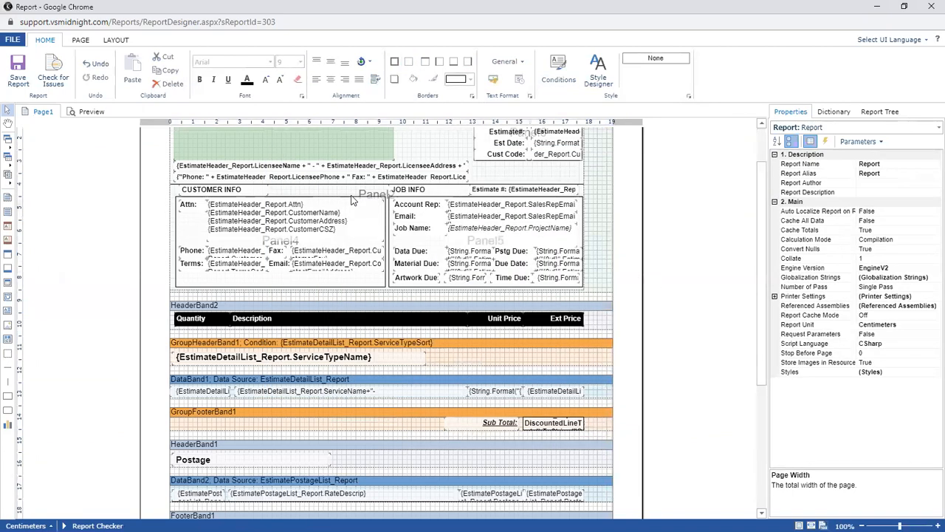
Step: Change the field beside Account Rep under JOB INFO to the SalesRepName data column of EstimateHeader_Report
{"action": "left_click", "coordinate": [511, 205]}
{"action": "double_click", "coordinate": [511, 204]}
{"action": "scroll", "coordinate": [473, 266], "scroll_direction": "down", "scroll_amount": 3}
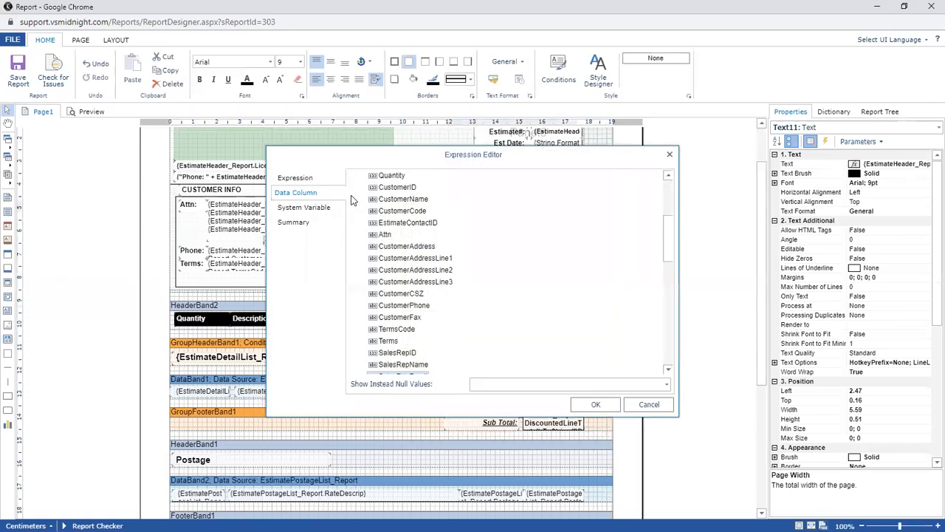
{"action": "left_click", "coordinate": [403, 258]}
{"action": "left_click", "coordinate": [595, 405]}
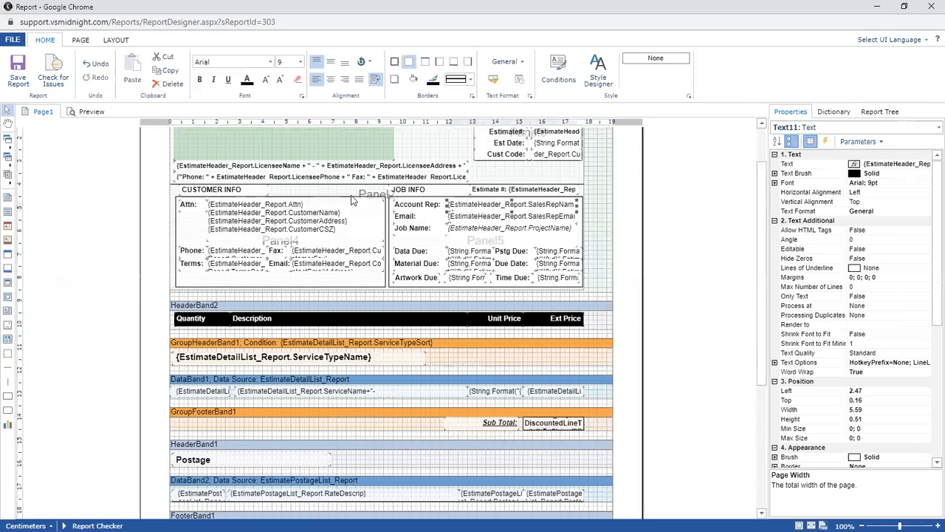
Step: Change the Account Rep label text under JOB INFO to "Sales Rep:"
{"action": "left_click", "coordinate": [417, 205]}
{"action": "double_click", "coordinate": [418, 204]}
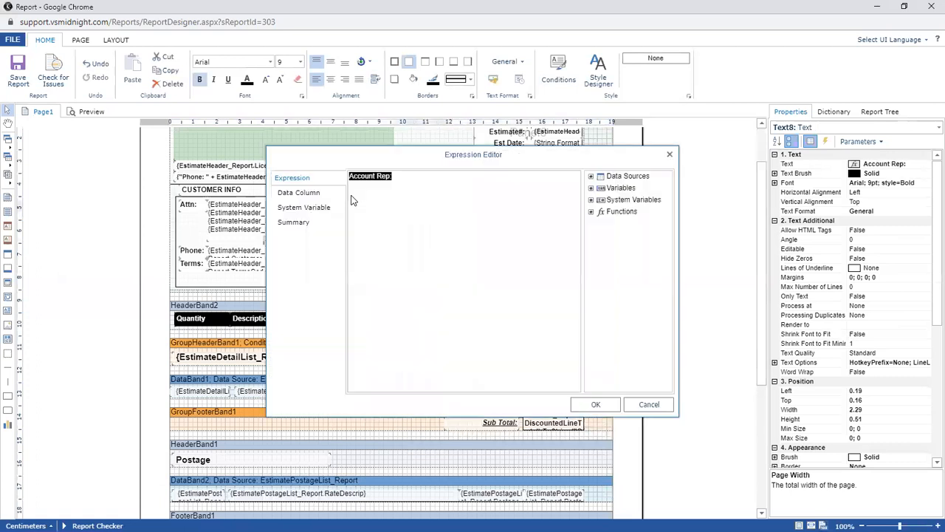
{"action": "left_click", "coordinate": [298, 192]}
{"action": "left_click", "coordinate": [317, 180]}
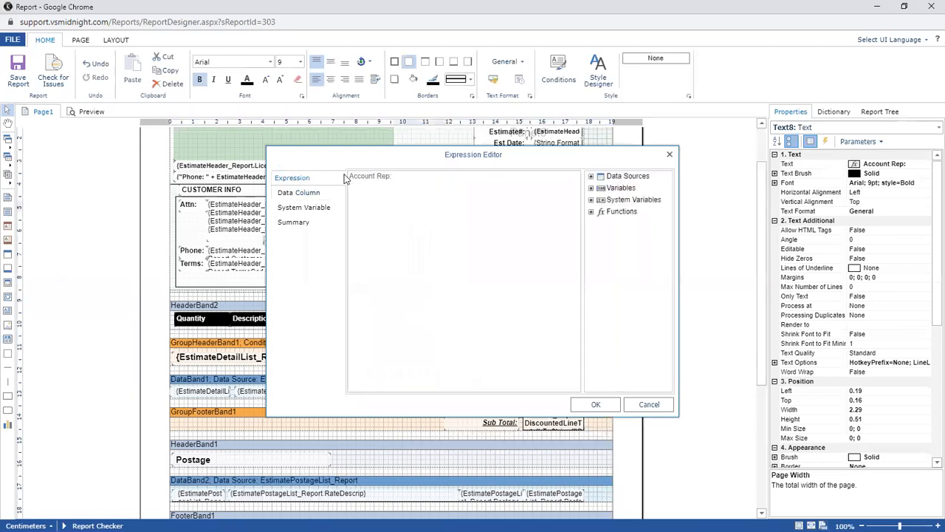
{"action": "type", "text": "Sales Rep:"}
{"action": "left_click", "coordinate": [596, 404]}
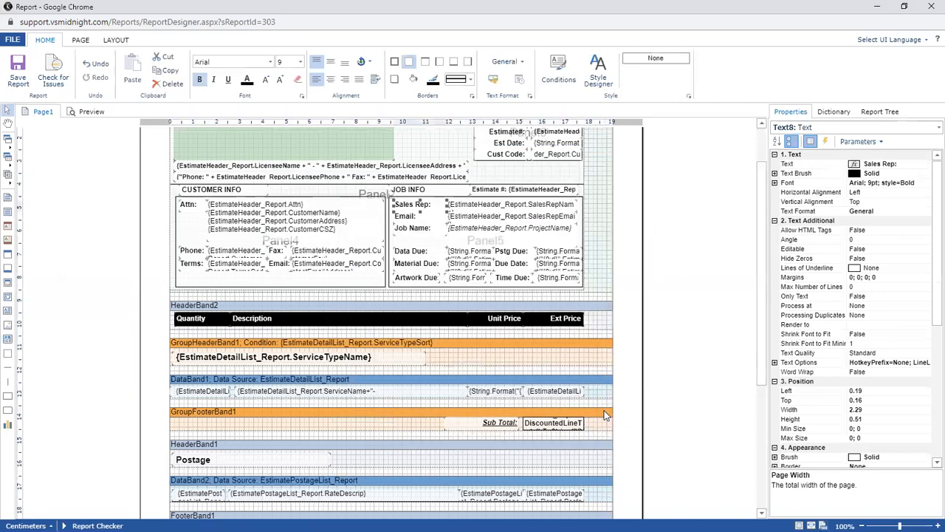
{"action": "left_click", "coordinate": [594, 323]}
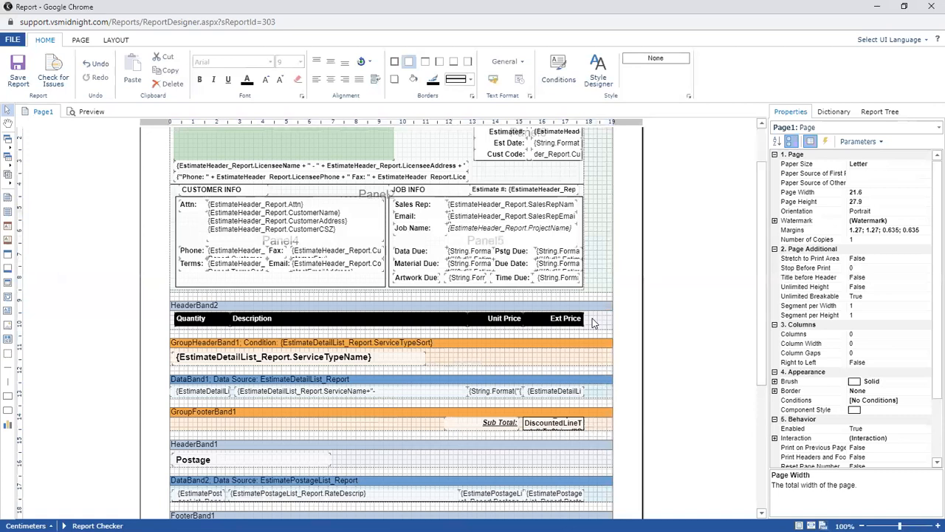
Step: Examine the data columns of EstimateHeader_Report under the Midnight SQL connection in the report dictionary
{"action": "left_click", "coordinate": [833, 112]}
{"action": "left_click", "coordinate": [776, 140]}
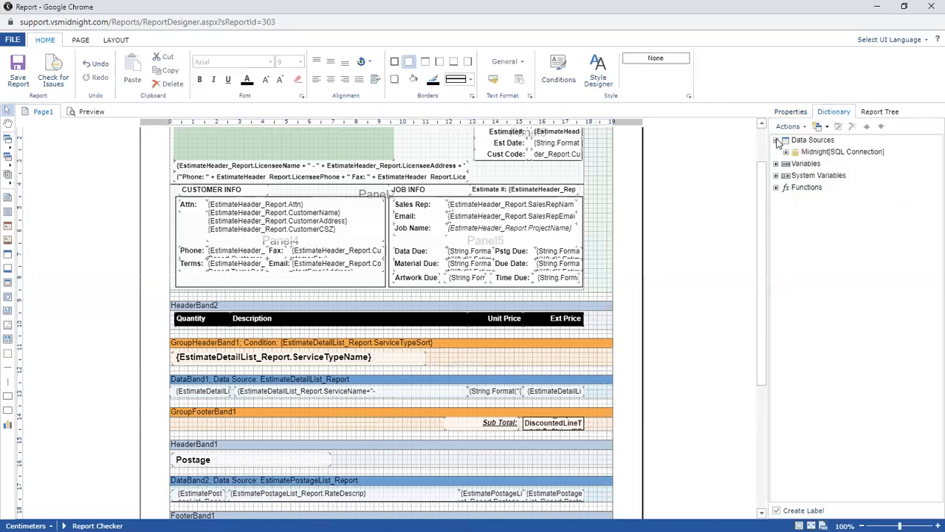
{"action": "left_click", "coordinate": [786, 152]}
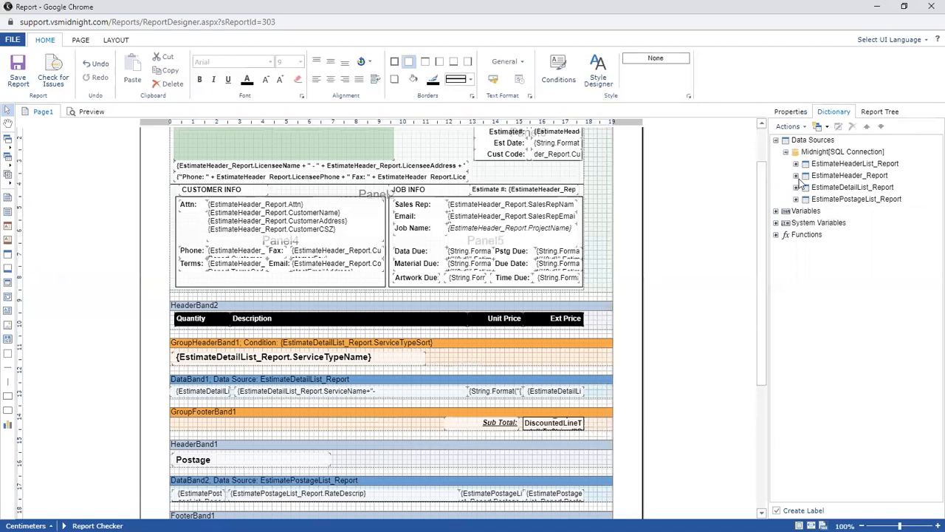
{"action": "left_click", "coordinate": [796, 176]}
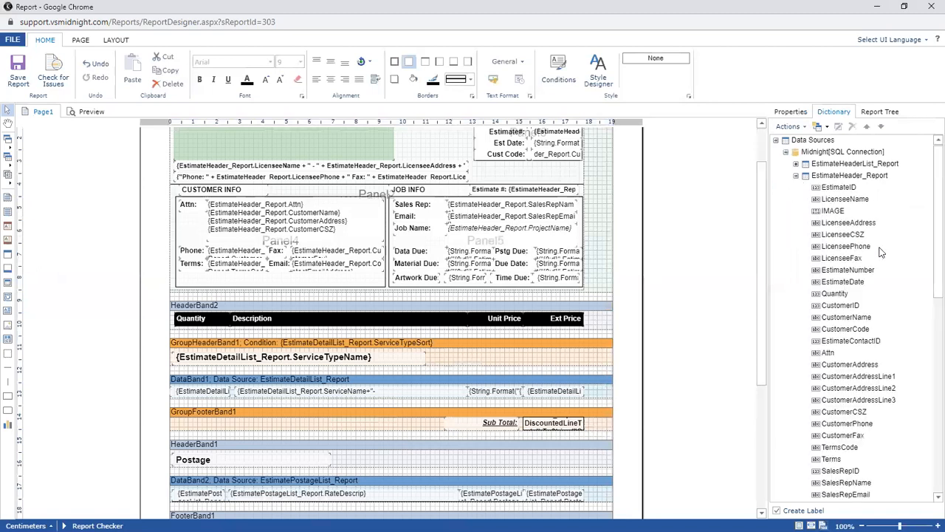
{"action": "left_click", "coordinate": [851, 317]}
{"action": "left_click", "coordinate": [835, 212]}
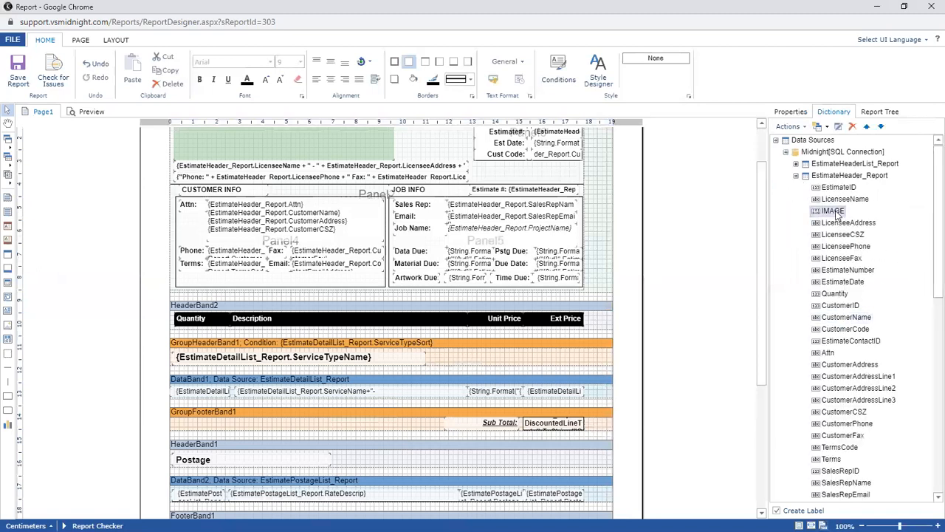
{"action": "scroll", "coordinate": [321, 211], "scroll_direction": "up", "scroll_amount": 2}
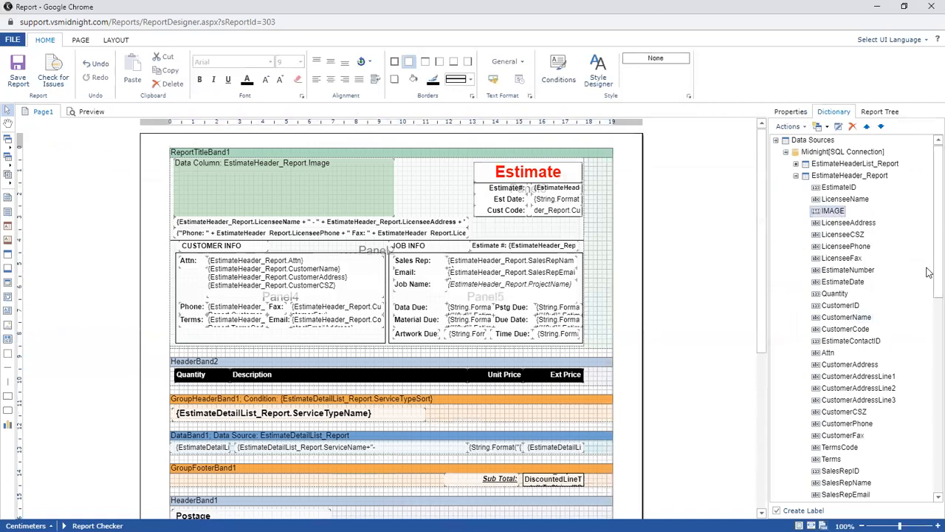
{"action": "scroll", "coordinate": [928, 347], "scroll_direction": "down", "scroll_amount": 3}
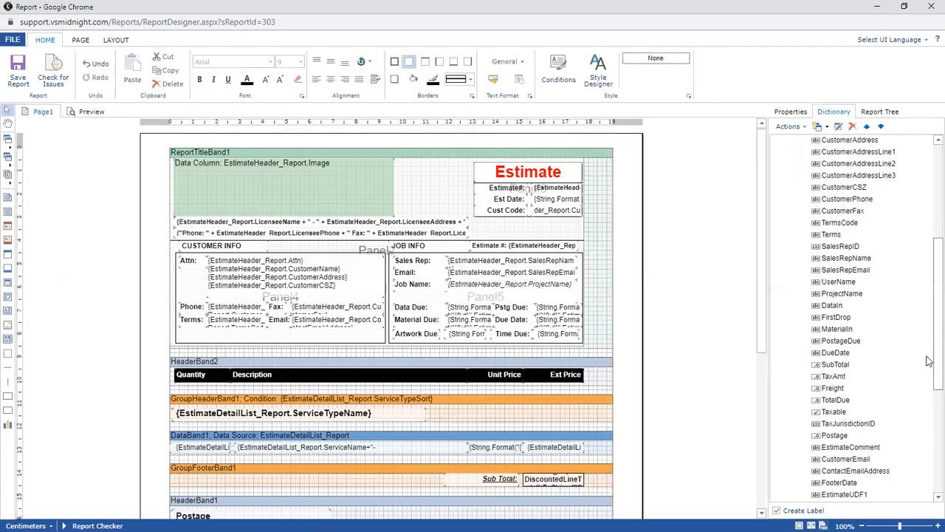
{"action": "scroll", "coordinate": [928, 354], "scroll_direction": "down", "scroll_amount": 3}
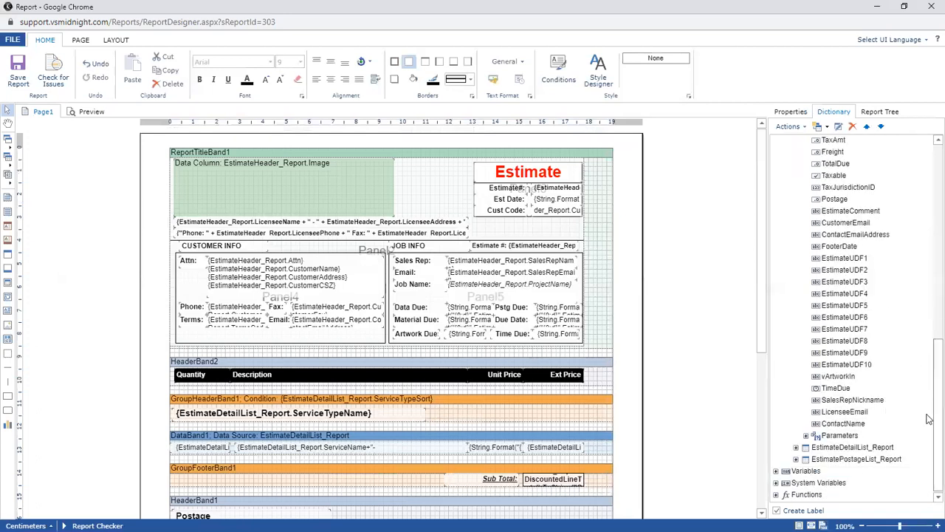
{"action": "scroll", "coordinate": [886, 333], "scroll_direction": "up", "scroll_amount": 10}
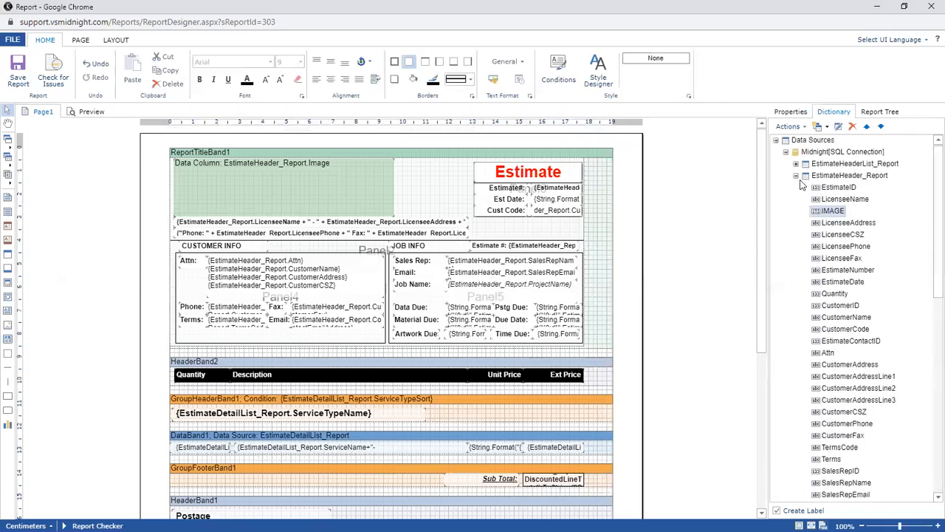
Step: Examine the service, quantity and pricing columns of EstimateDetailList_Report in the report dictionary
{"action": "left_click", "coordinate": [796, 175]}
{"action": "left_click", "coordinate": [796, 187]}
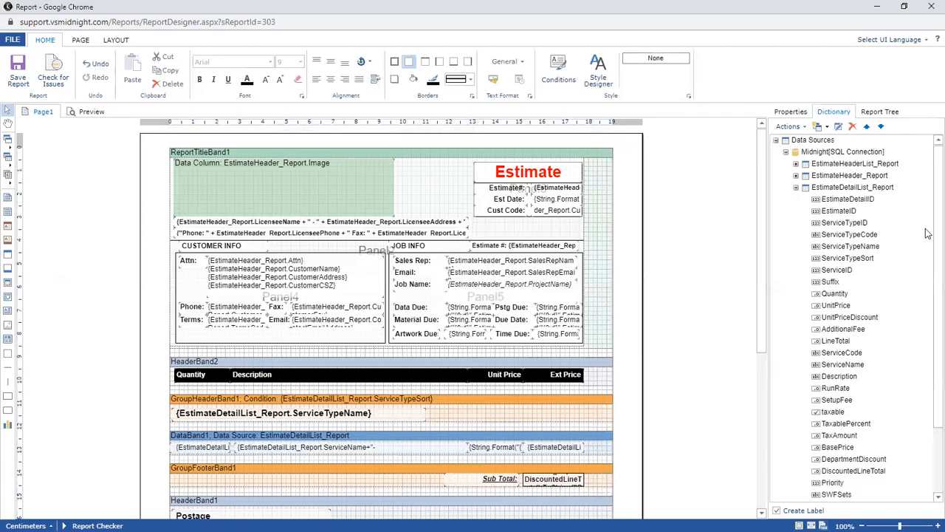
{"action": "scroll", "coordinate": [919, 280], "scroll_direction": "down", "scroll_amount": 1}
{"action": "left_click", "coordinate": [843, 332]}
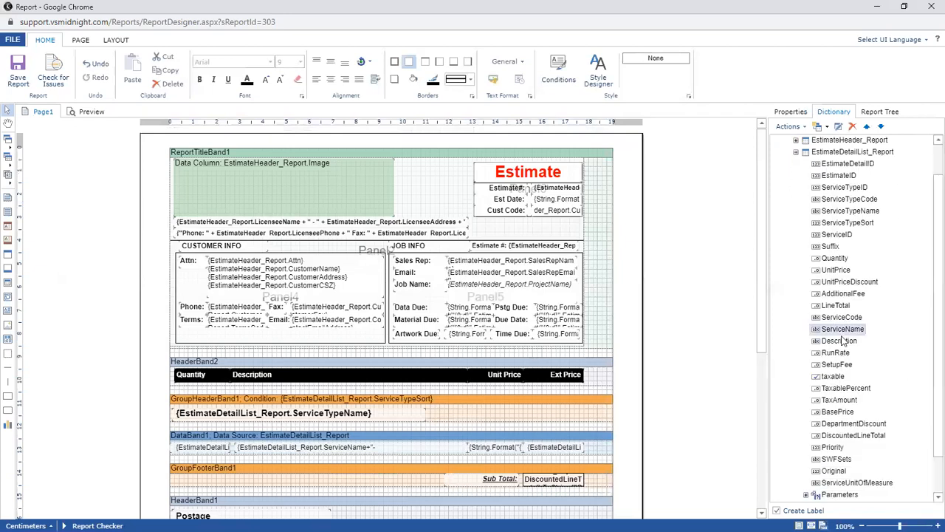
{"action": "left_click", "coordinate": [850, 412]}
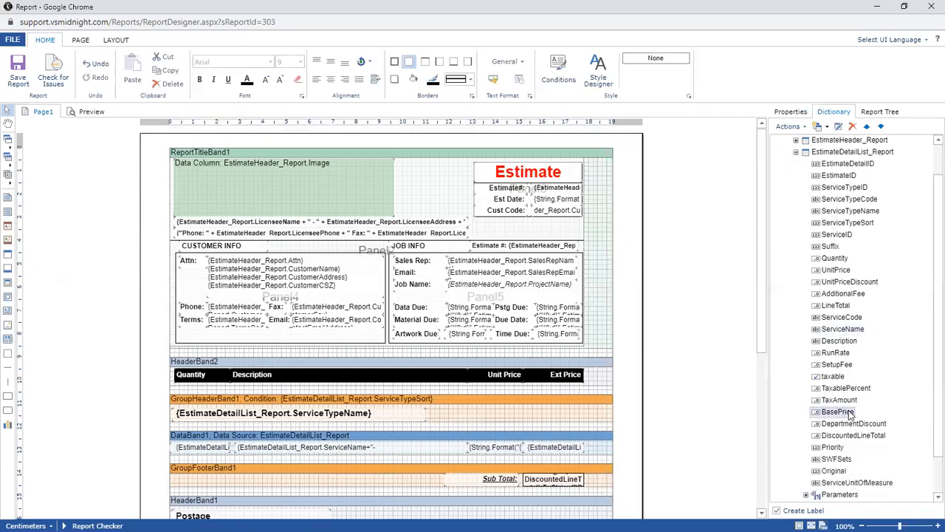
{"action": "left_click", "coordinate": [833, 272]}
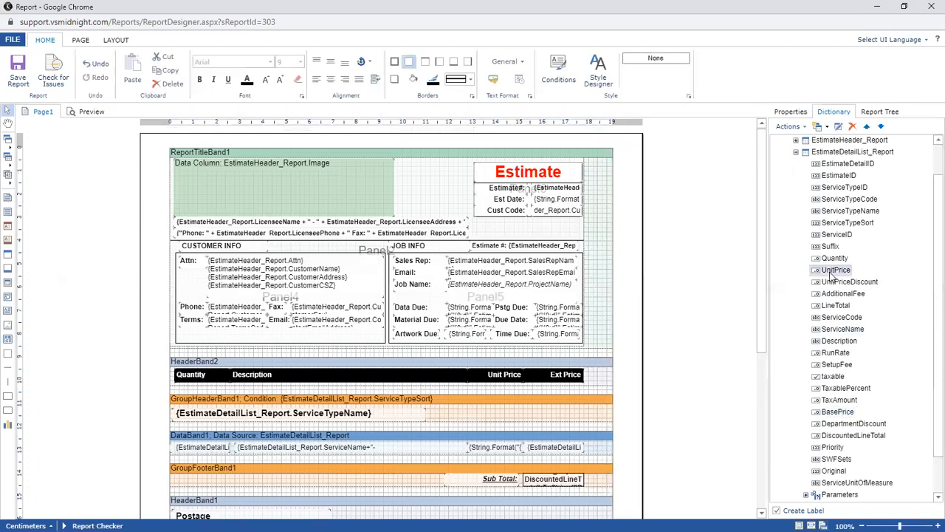
{"action": "left_click", "coordinate": [838, 305]}
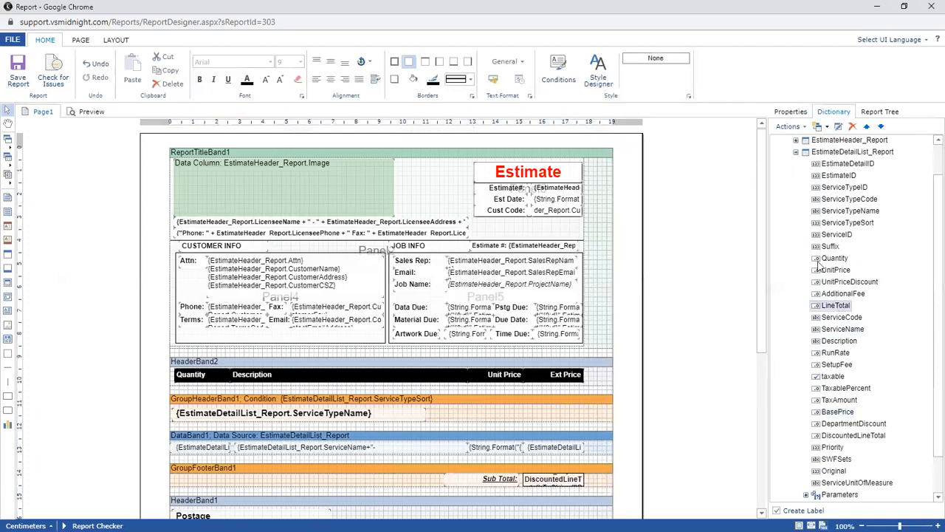
{"action": "left_click", "coordinate": [796, 151]}
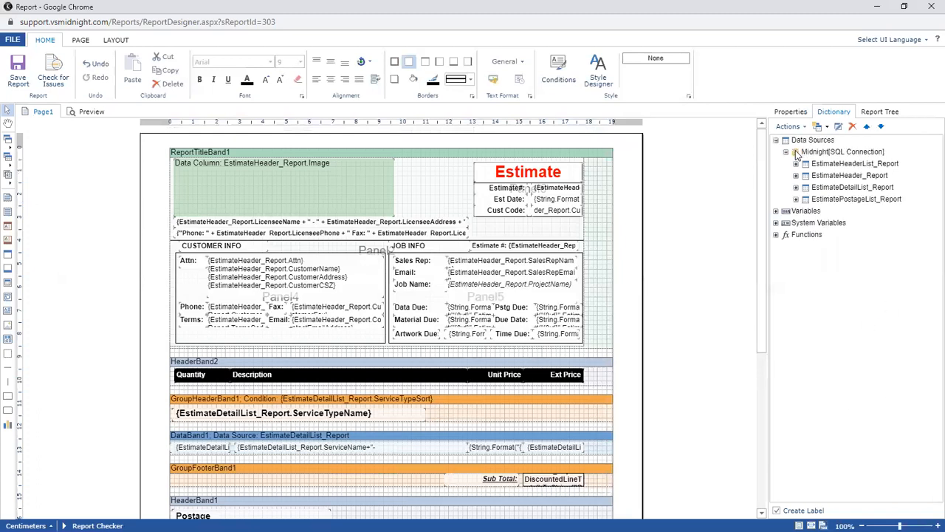
Step: Review the postage columns of EstimatePostageList_Report and compare them with the bands laid out on the report page
{"action": "left_click", "coordinate": [796, 200]}
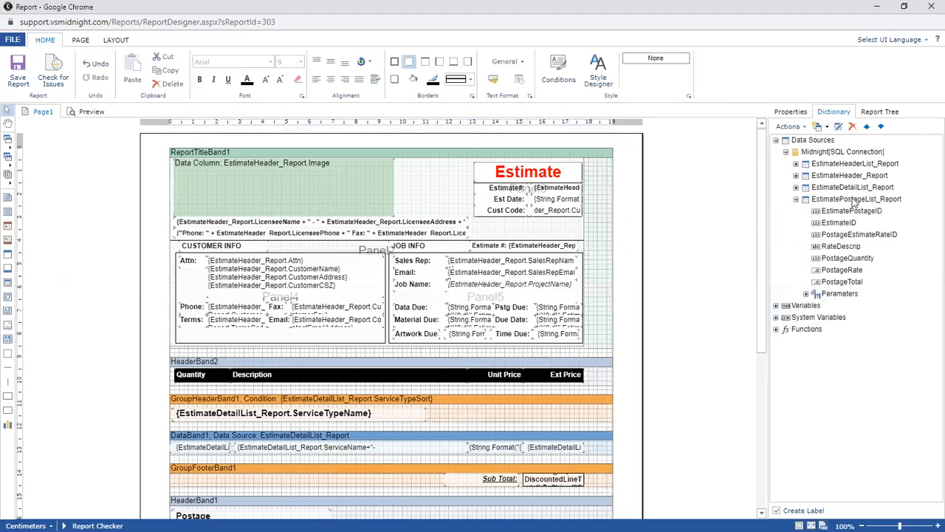
{"action": "left_click", "coordinate": [827, 201]}
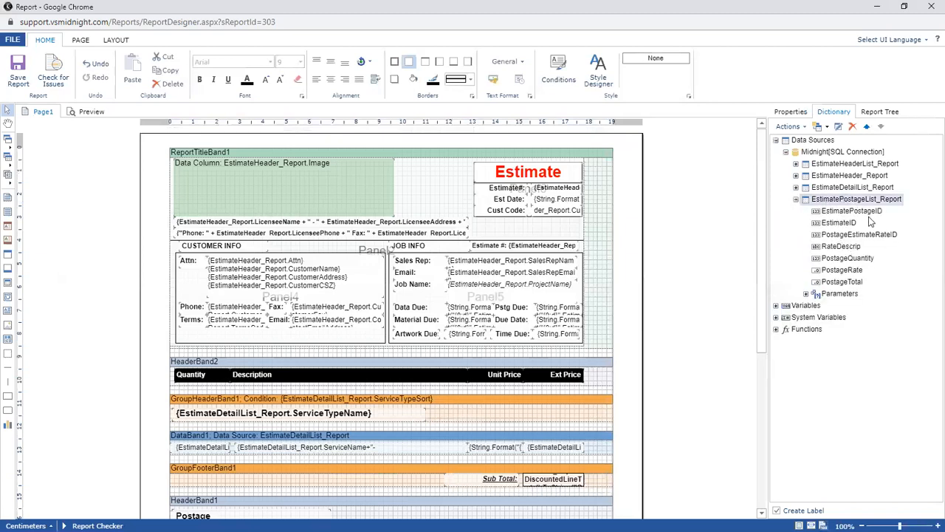
{"action": "left_click", "coordinate": [843, 270]}
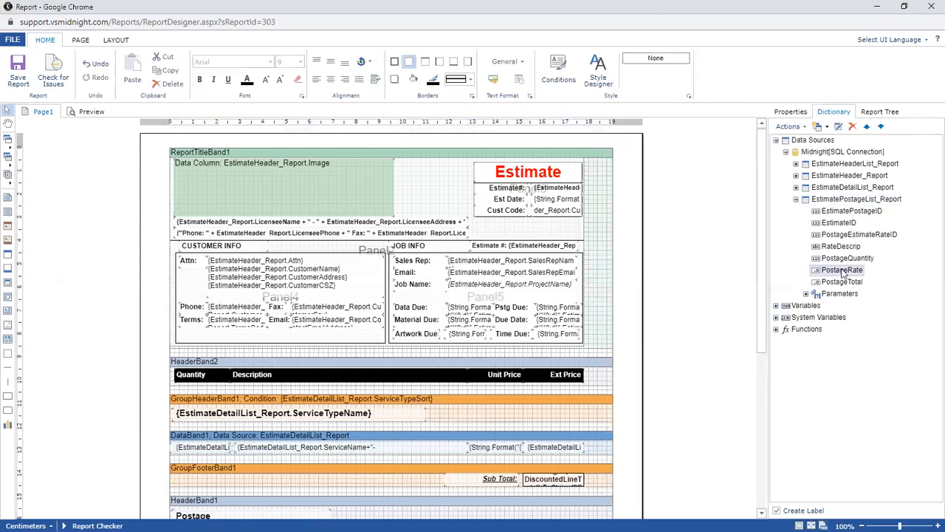
{"action": "left_click", "coordinate": [841, 259]}
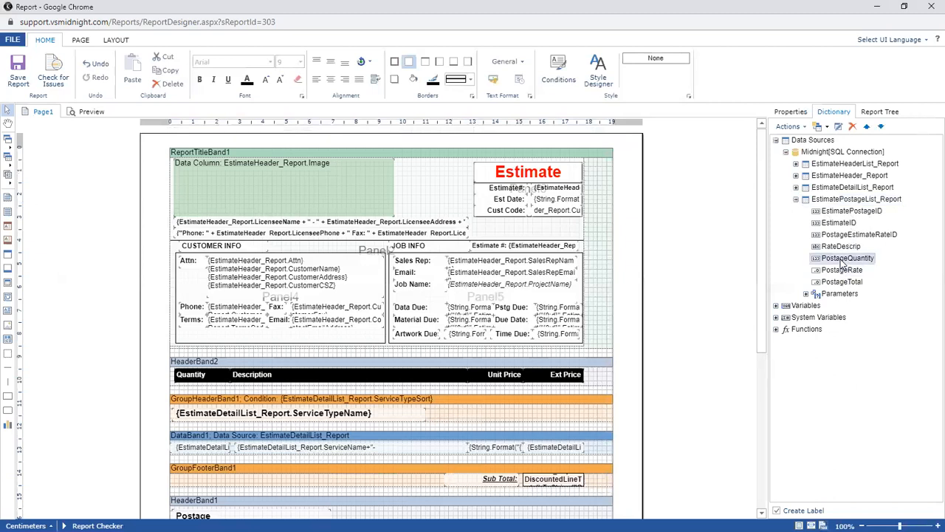
{"action": "scroll", "coordinate": [749, 260], "scroll_direction": "down", "scroll_amount": 1}
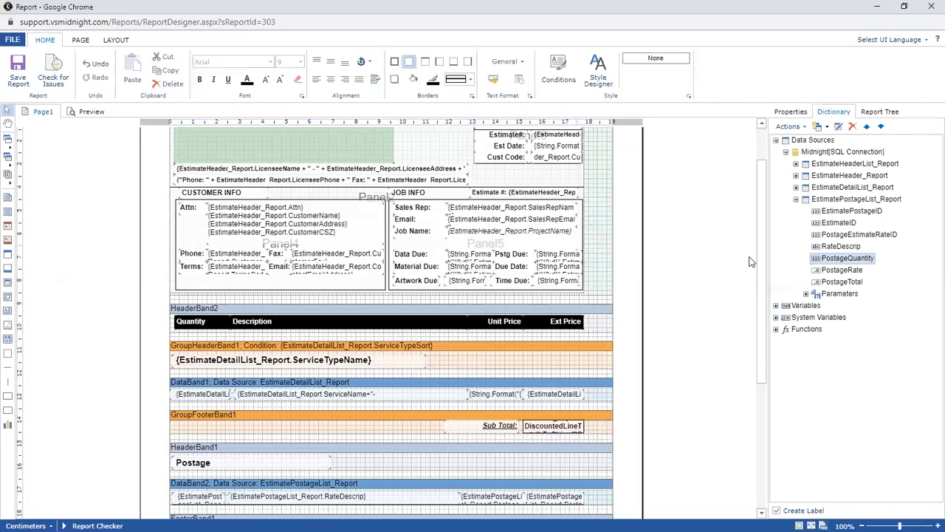
{"action": "scroll", "coordinate": [750, 260], "scroll_direction": "up", "scroll_amount": 1}
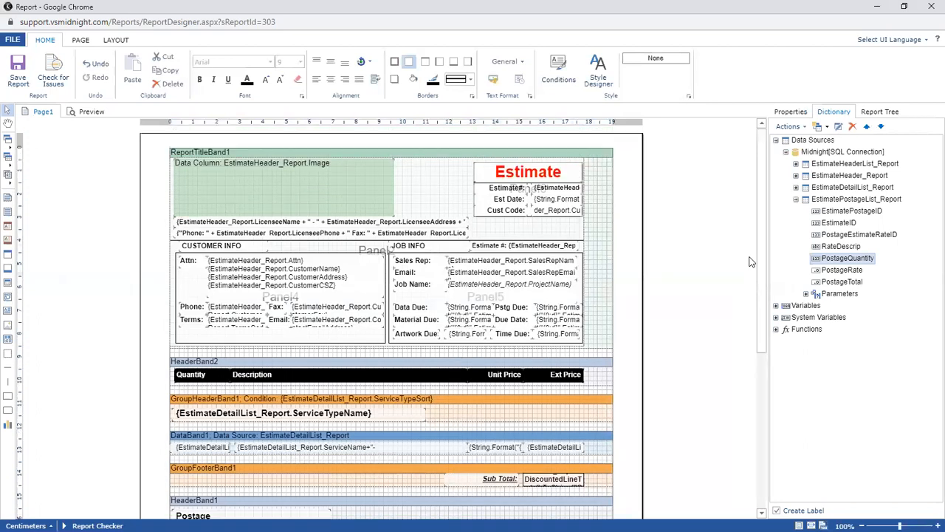
Step: Add a text box about 3 cm wide above ReportTitleBand1, bound to the PostageQuantity column of EstimatePostageList_Report
{"action": "left_click", "coordinate": [7, 316]}
{"action": "left_click_drag", "start_coordinate": [300, 135], "coordinate": [373, 146]}
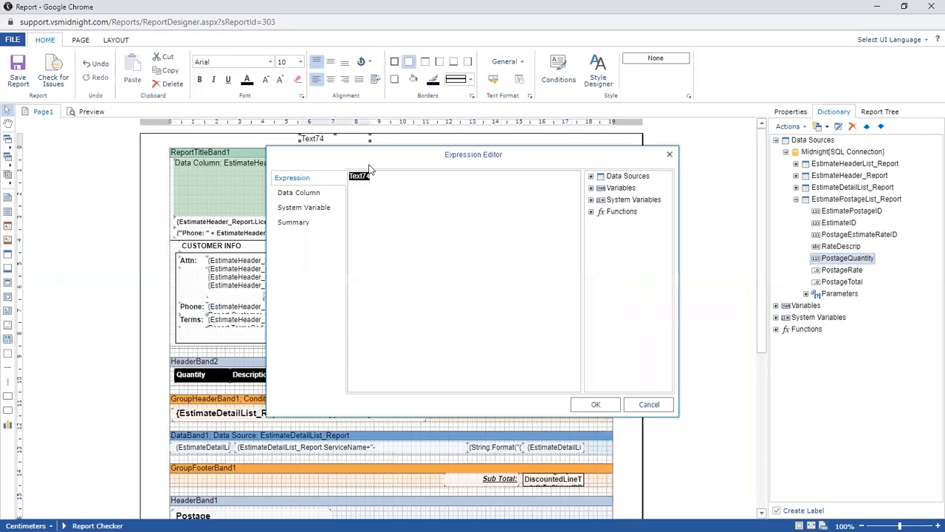
{"action": "type", "text": "Label Name:"}
{"action": "left_click", "coordinate": [309, 194]}
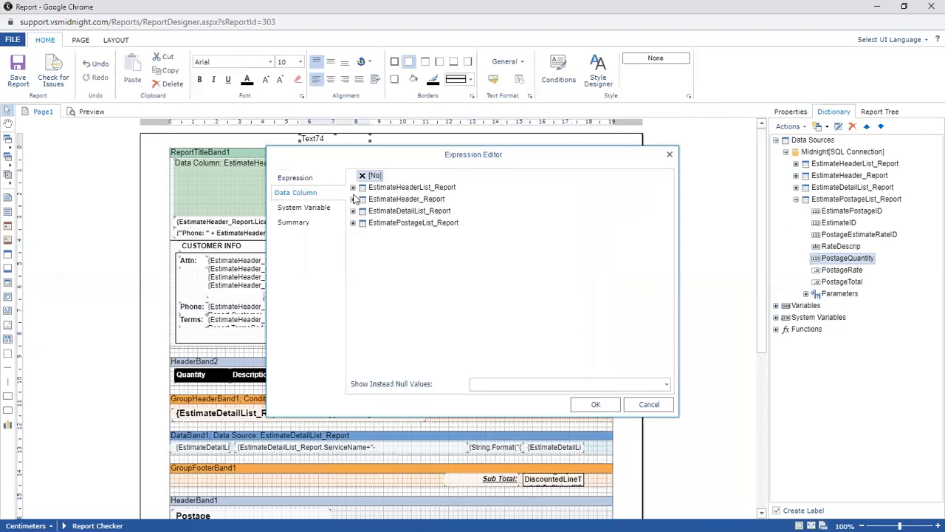
{"action": "left_click", "coordinate": [353, 223]}
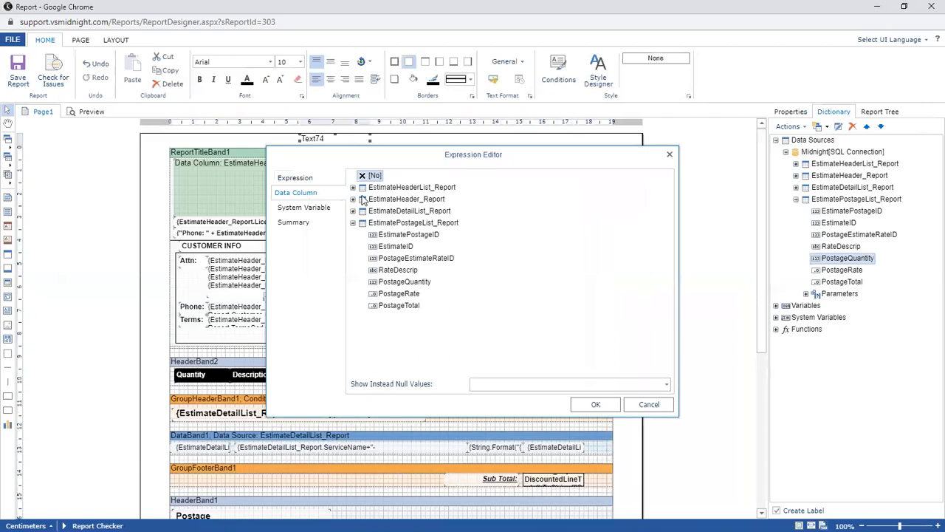
{"action": "double_click", "coordinate": [405, 282]}
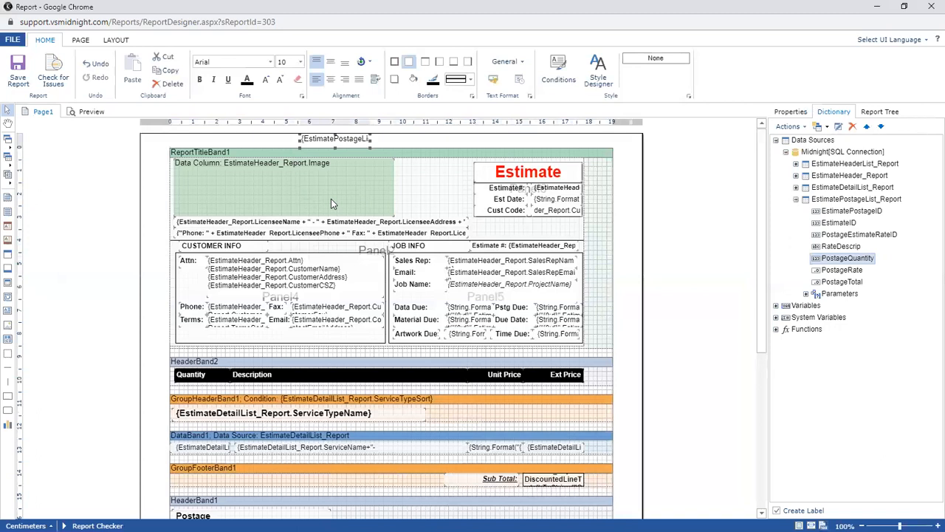
{"action": "left_click_drag", "start_coordinate": [625, 248], "coordinate": [386, 354]}
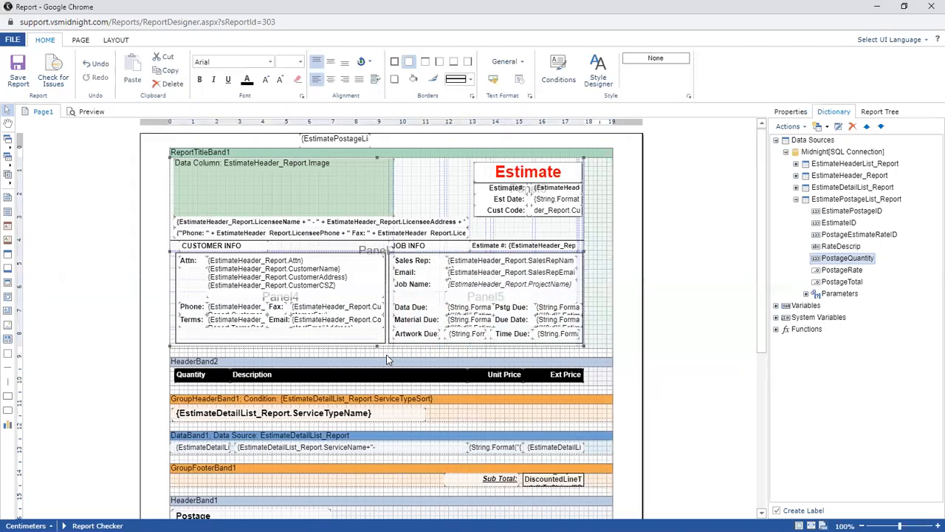
{"action": "left_click", "coordinate": [624, 320]}
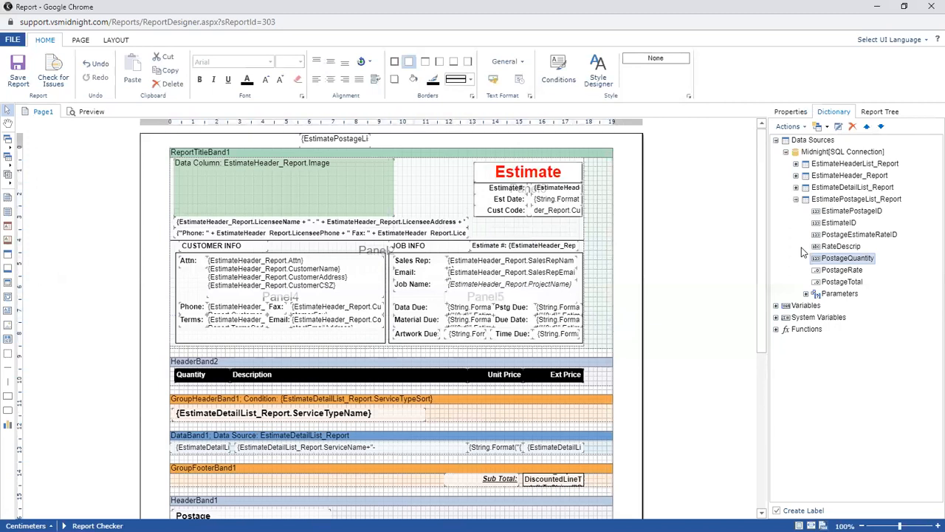
{"action": "mouse_move", "coordinate": [434, 190]}
{"action": "left_mouse_down"}
{"action": "mouse_move", "coordinate": [526, 189]}
{"action": "mouse_move", "coordinate": [432, 246]}
{"action": "mouse_move", "coordinate": [452, 185]}
{"action": "mouse_move", "coordinate": [434, 190]}
{"action": "left_mouse_up"}
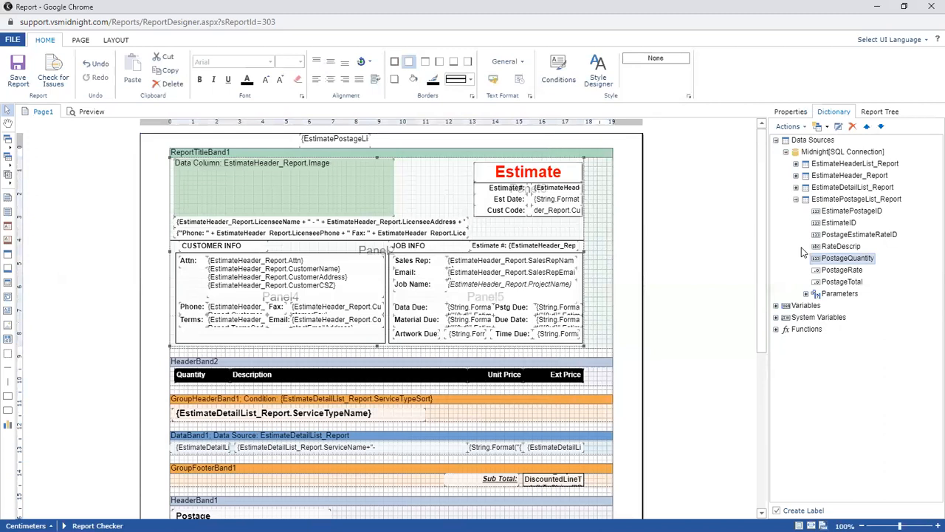
{"action": "left_click", "coordinate": [330, 147]}
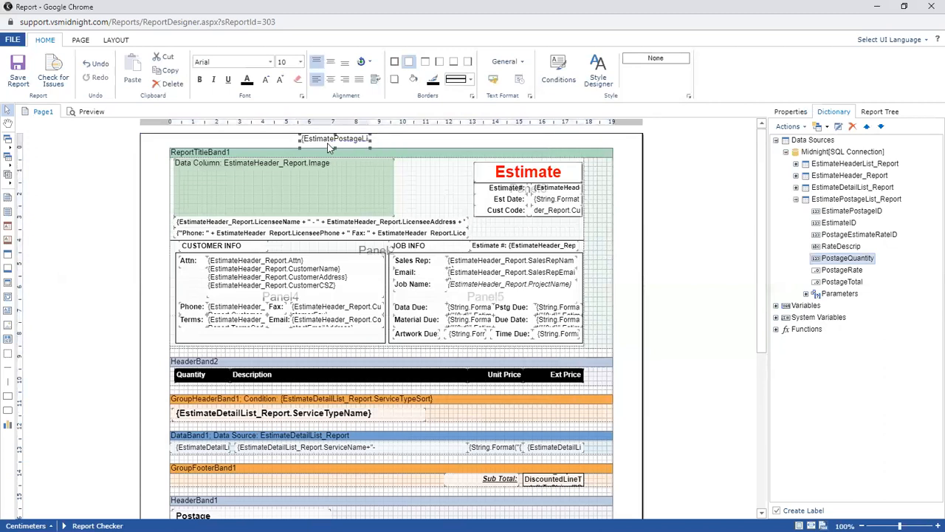
Step: Change the font colour of the Attn, Phone and Terms labels in the CUSTOMER INFO panel to red
{"action": "left_click", "coordinate": [190, 263]}
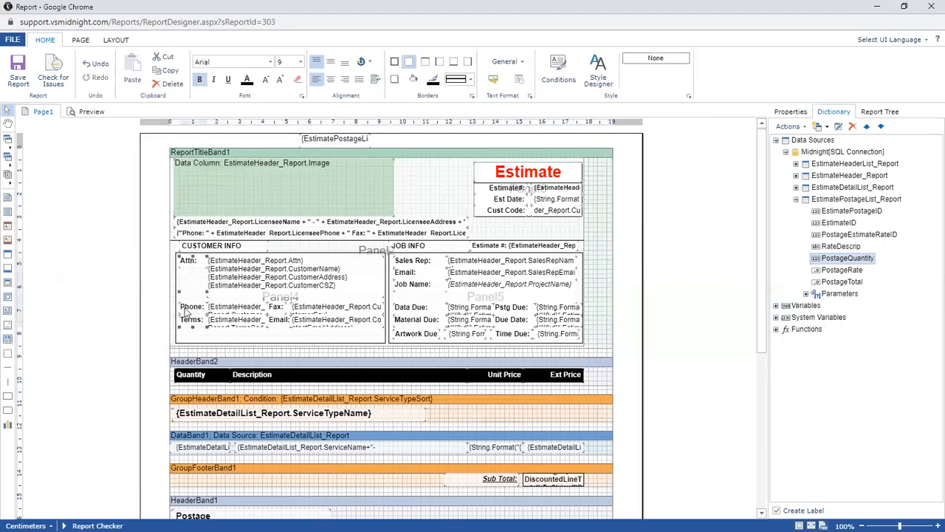
{"action": "left_click", "coordinate": [251, 81]}
{"action": "left_click", "coordinate": [296, 109]}
{"action": "left_click", "coordinate": [158, 230]}
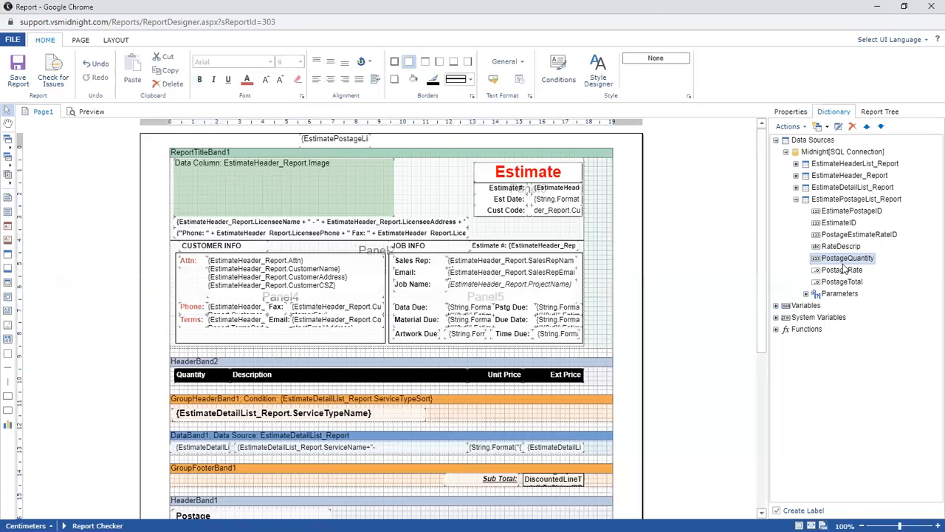
Step: Place a labelled PostageRate field above ReportTitleBand1, and delete it together with the PostageQuantity text box
{"action": "left_click_drag", "start_coordinate": [849, 271], "coordinate": [769, 242]}
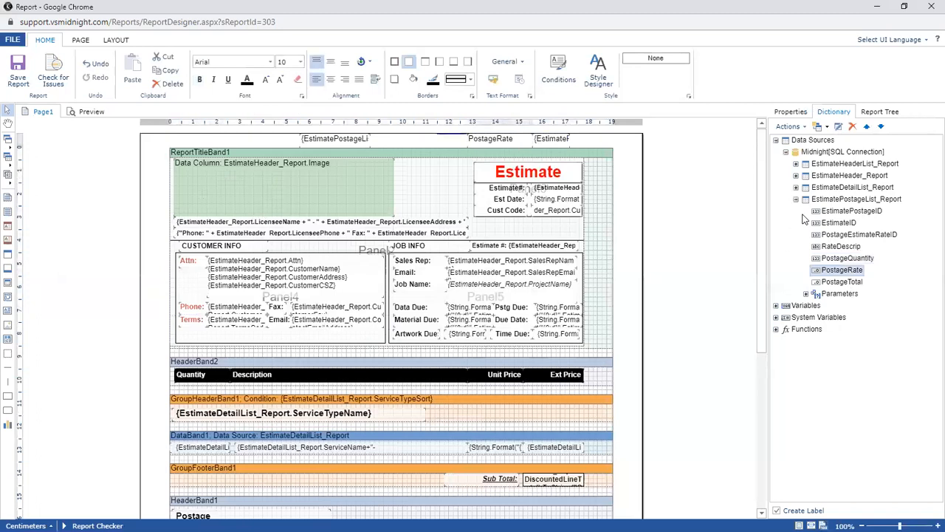
{"action": "key", "text": "Tab"}
{"action": "left_click_drag", "start_coordinate": [632, 143], "coordinate": [157, 144]}
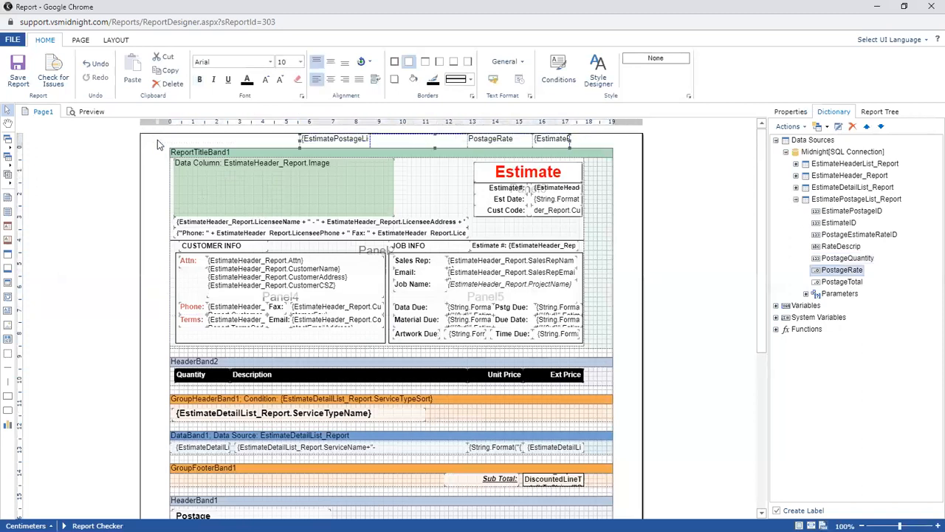
{"action": "key", "text": "Delete"}
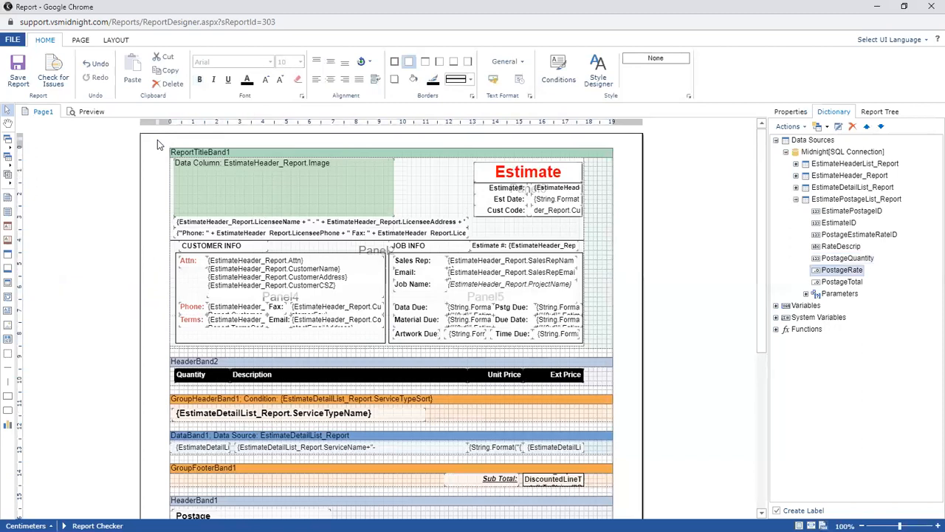
Step: Paste a copy of the red Estimate title over the header image area and delete the copy
{"action": "left_click", "coordinate": [290, 186]}
{"action": "key", "text": "ctrl+v"}
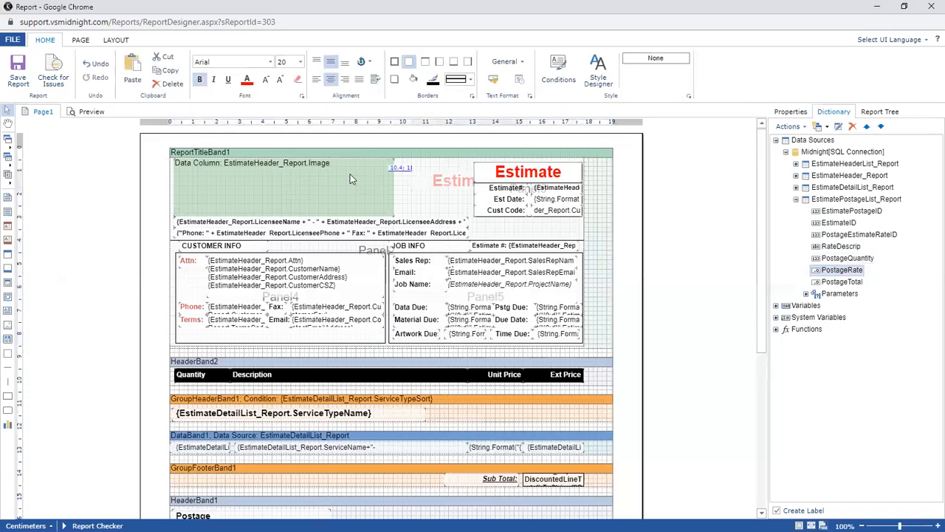
{"action": "left_click", "coordinate": [312, 167]}
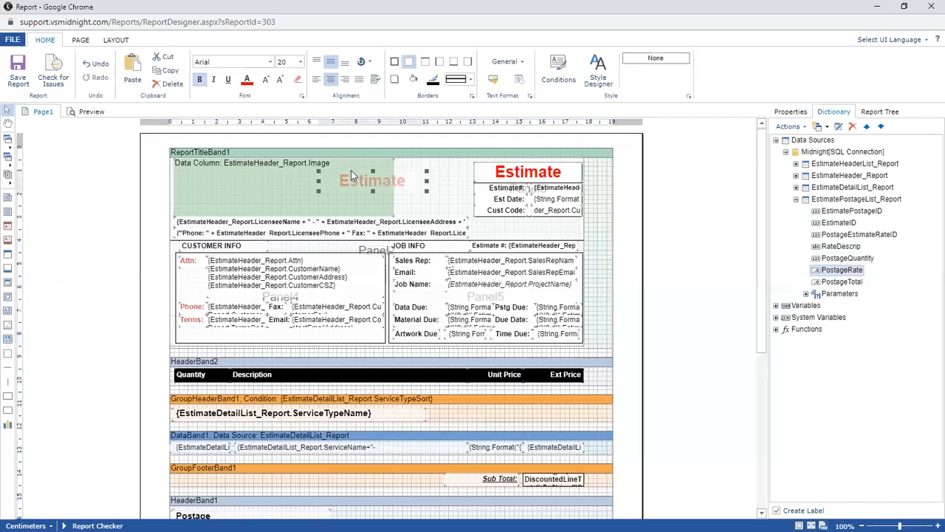
{"action": "left_click_drag", "start_coordinate": [350, 171], "coordinate": [374, 171]}
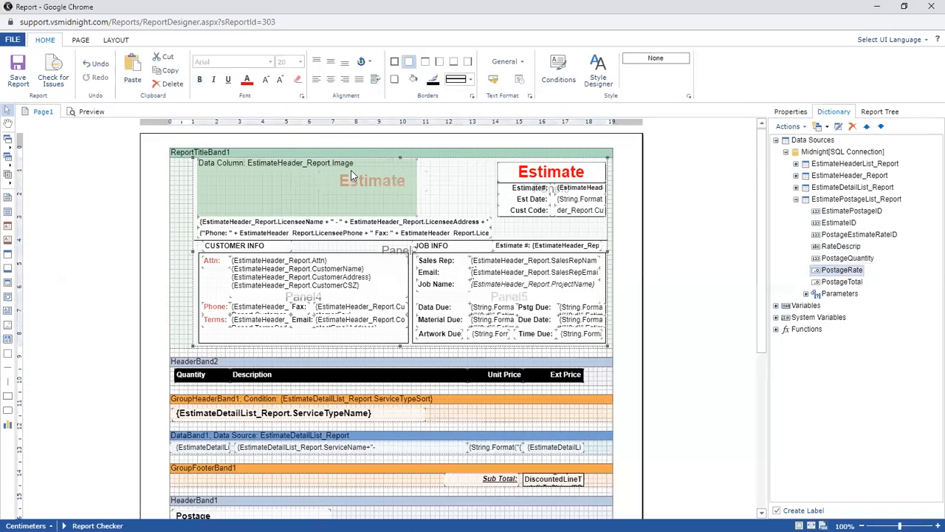
{"action": "key", "text": "ctrl+z"}
{"action": "left_click", "coordinate": [351, 170]}
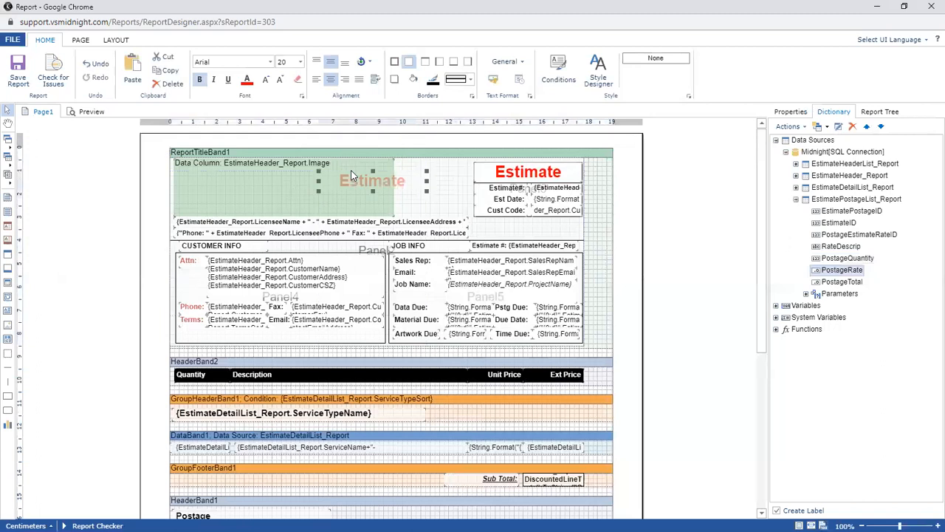
{"action": "key", "text": "Delete"}
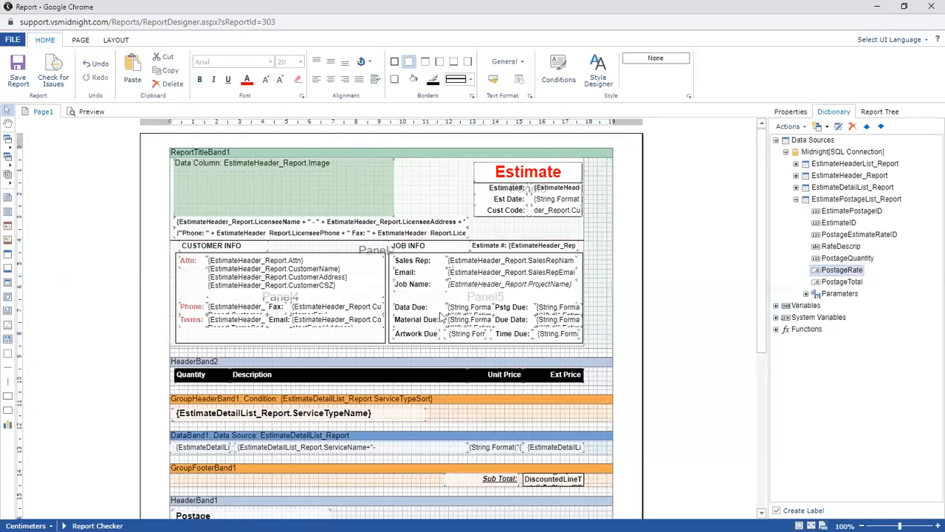
Step: Align the selected value fields in the JOB INFO panel to their left edges
{"action": "left_click", "coordinate": [110, 42]}
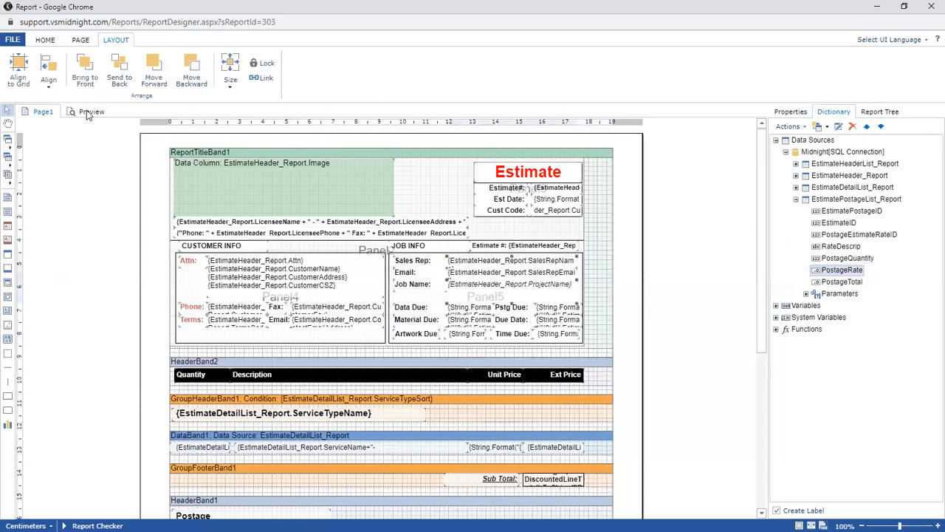
{"action": "left_click", "coordinate": [46, 81]}
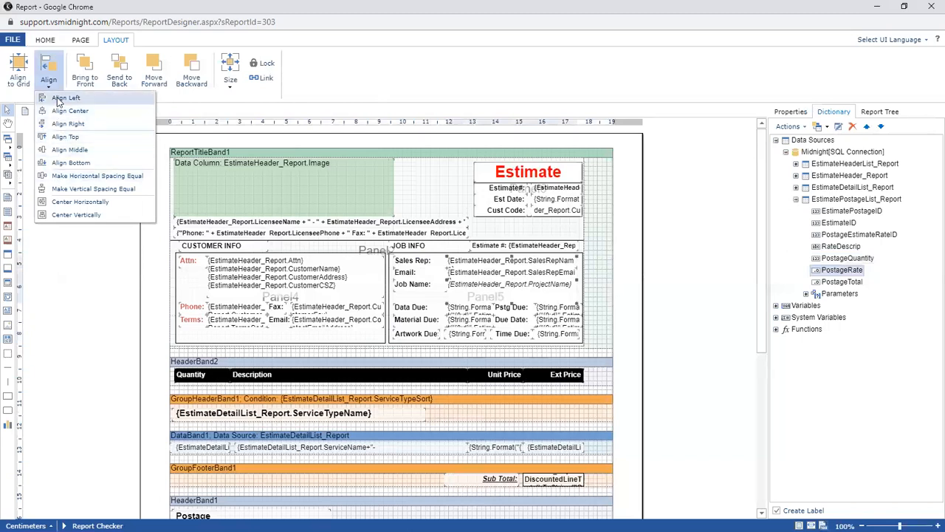
{"action": "left_click", "coordinate": [58, 98]}
{"action": "left_click", "coordinate": [48, 74]}
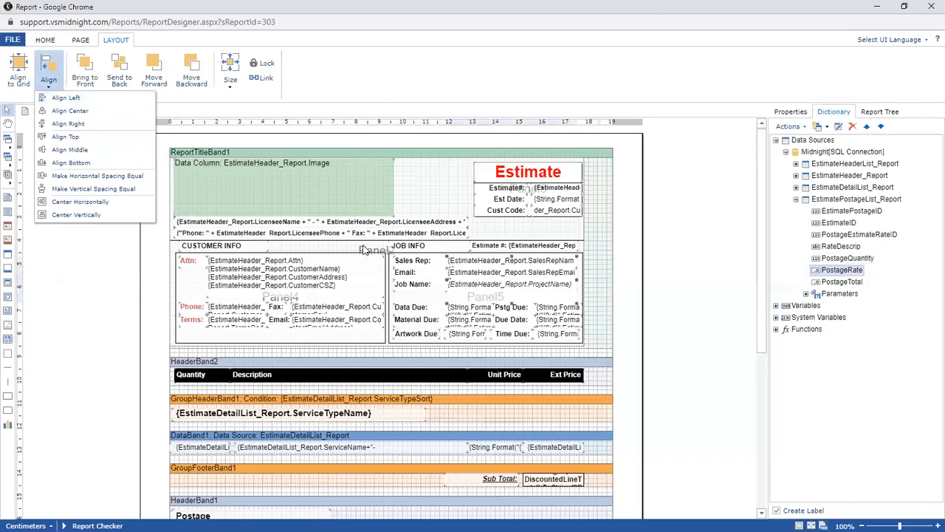
Step: Align the CUSTOMER INFO, JOB INFO and Estimate # headings by their top edges and by their bottom edges
{"action": "left_click", "coordinate": [592, 319]}
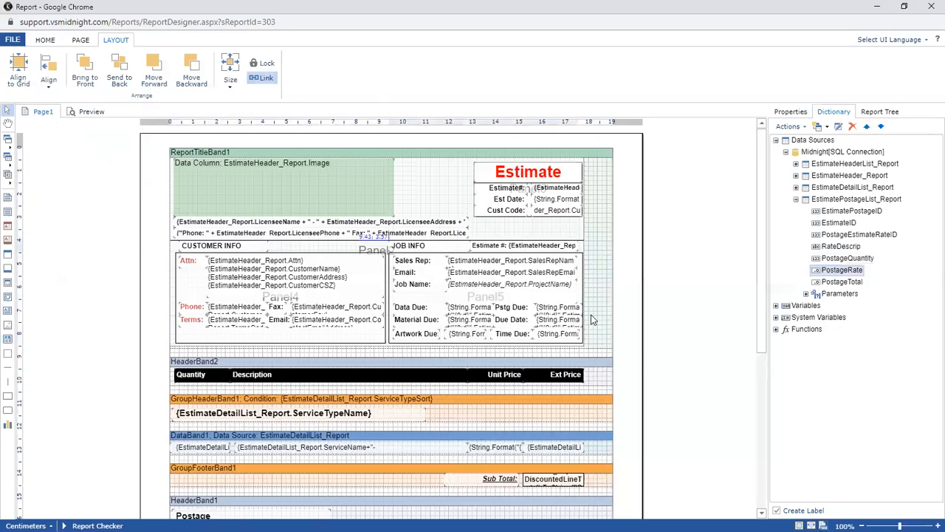
{"action": "left_click", "coordinate": [48, 73]}
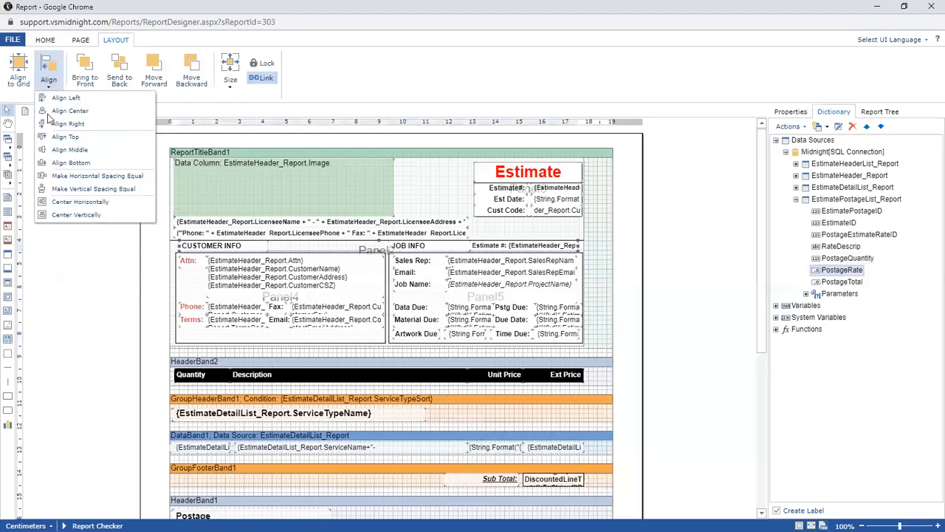
{"action": "left_click", "coordinate": [55, 138]}
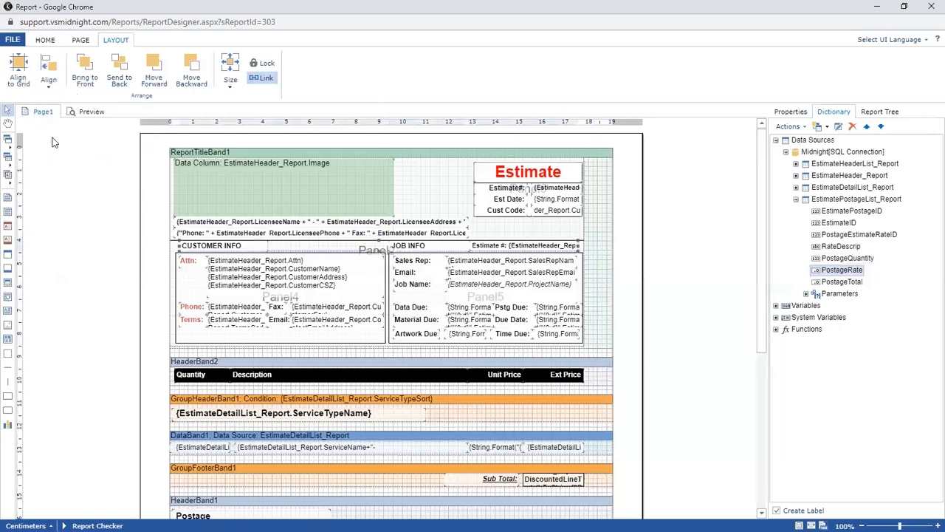
{"action": "left_click", "coordinate": [49, 71]}
{"action": "left_click", "coordinate": [79, 161]}
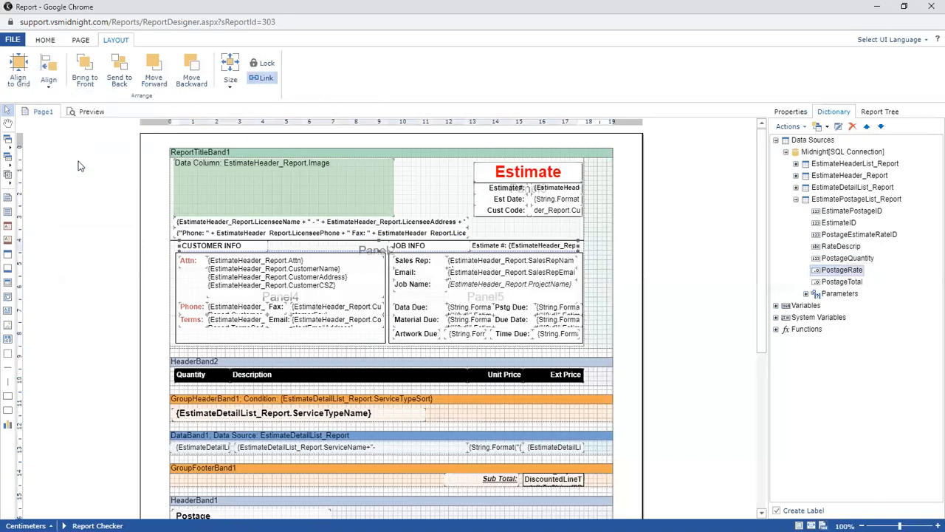
{"action": "left_click", "coordinate": [159, 200]}
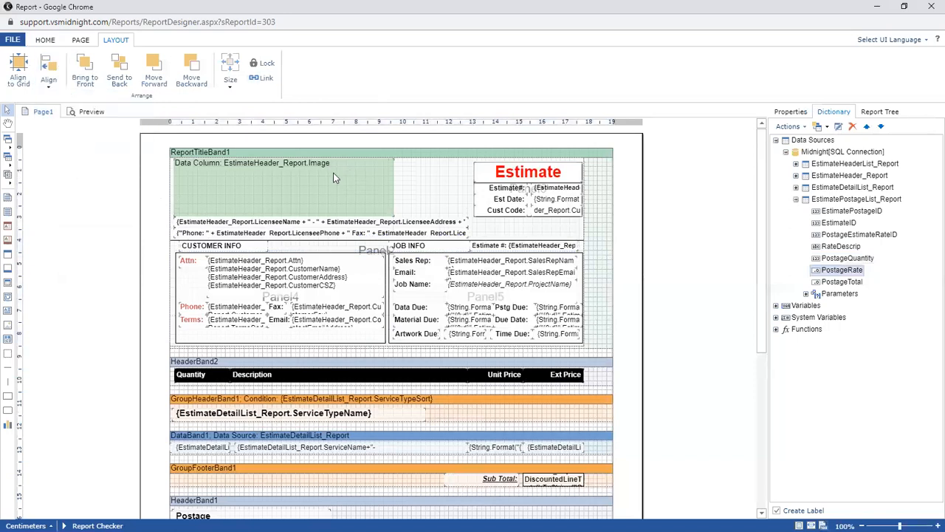
Step: Sort the DataBand1 data by the ServiceName column of EstimateDetailList_Report in ascending order
{"action": "left_click", "coordinate": [803, 114]}
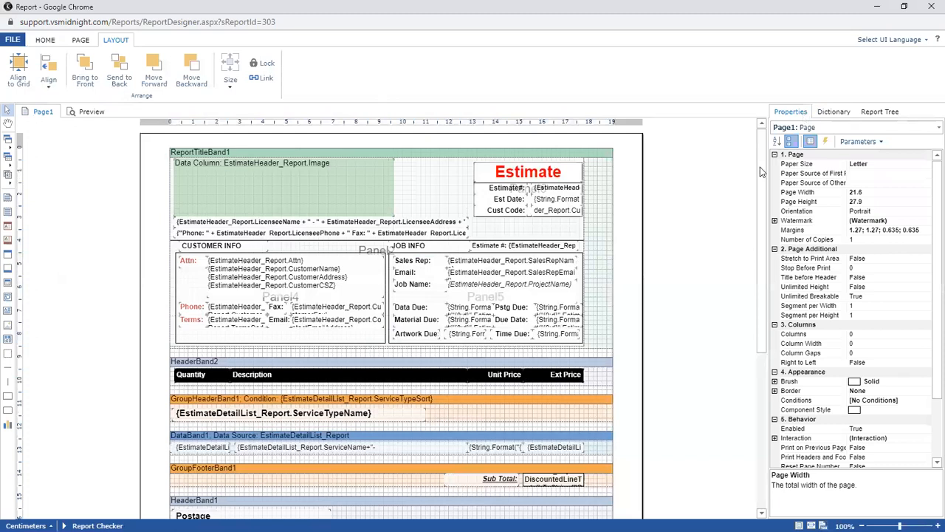
{"action": "scroll", "coordinate": [760, 167], "scroll_direction": "down", "scroll_amount": 5}
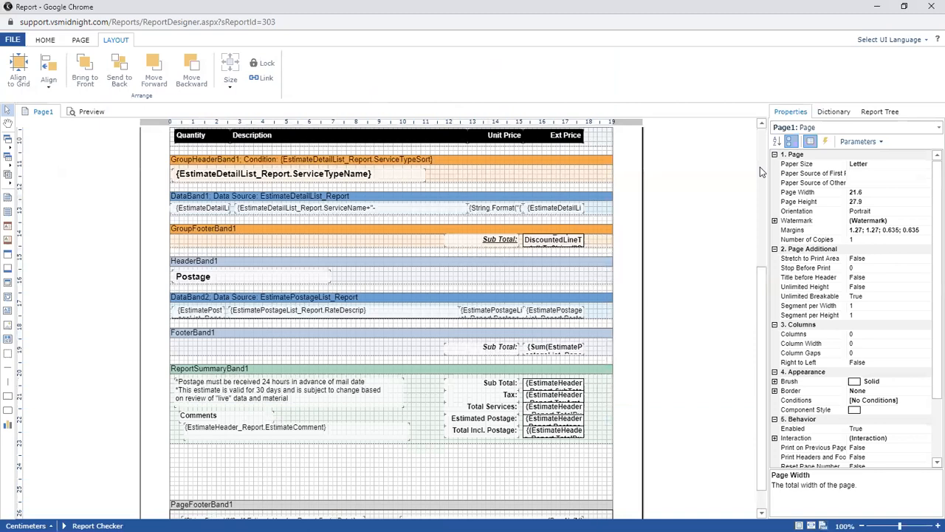
{"action": "left_click", "coordinate": [324, 197]}
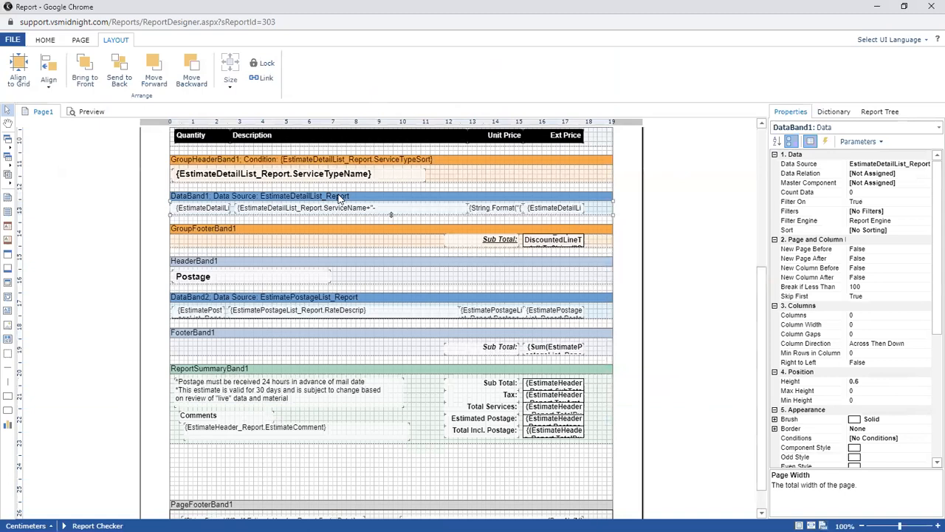
{"action": "double_click", "coordinate": [339, 198]}
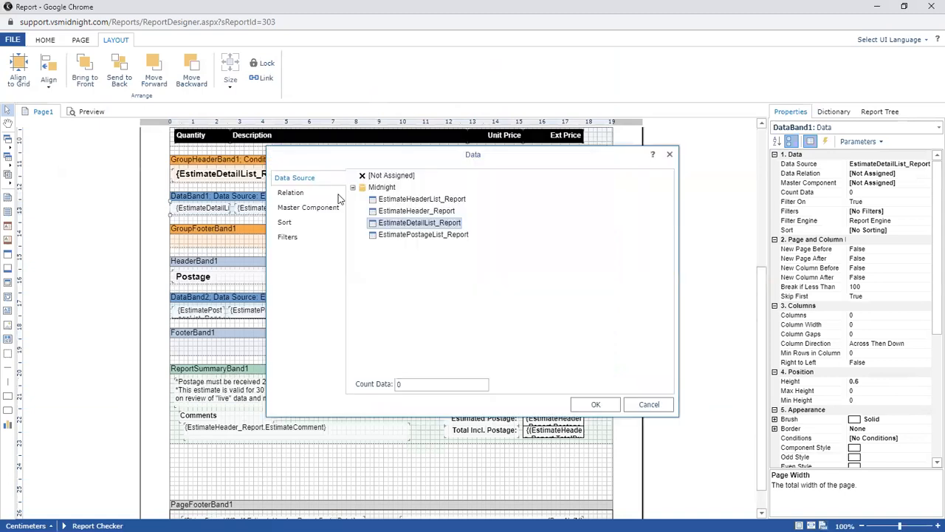
{"action": "left_click", "coordinate": [289, 225]}
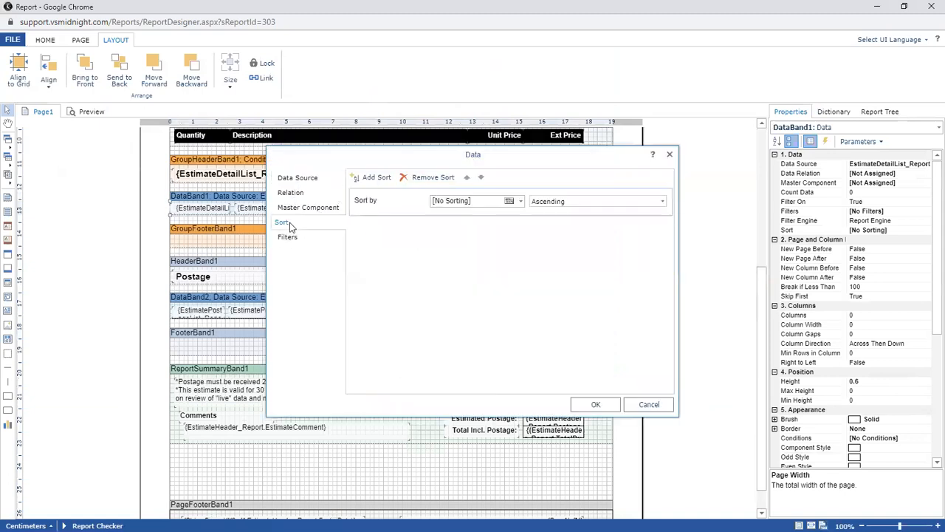
{"action": "left_click", "coordinate": [521, 201]}
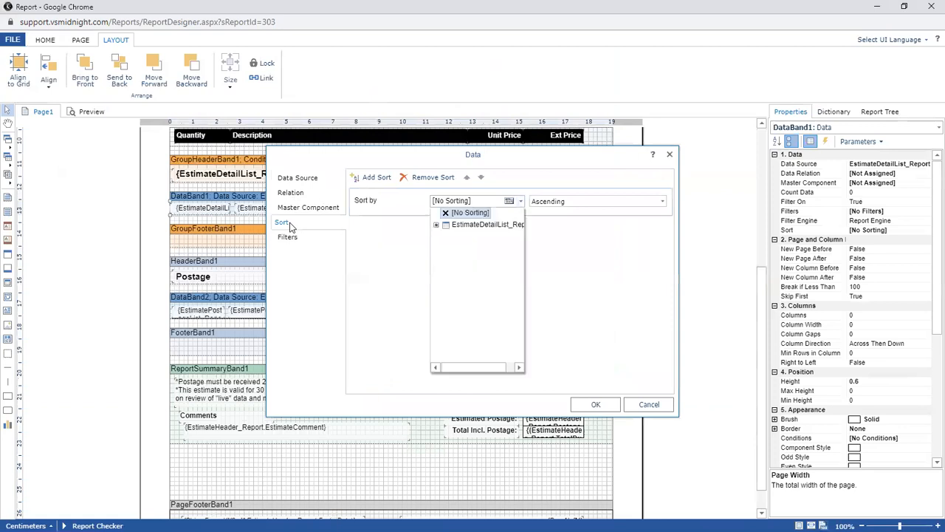
{"action": "left_click", "coordinate": [437, 224]}
{"action": "scroll", "coordinate": [476, 288], "scroll_direction": "down", "scroll_amount": 2}
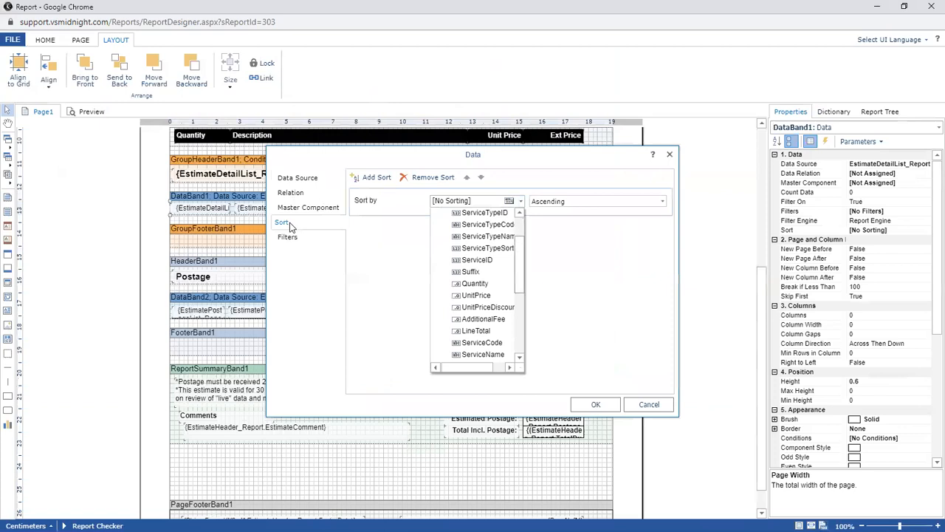
{"action": "scroll", "coordinate": [500, 318], "scroll_direction": "down", "scroll_amount": 1}
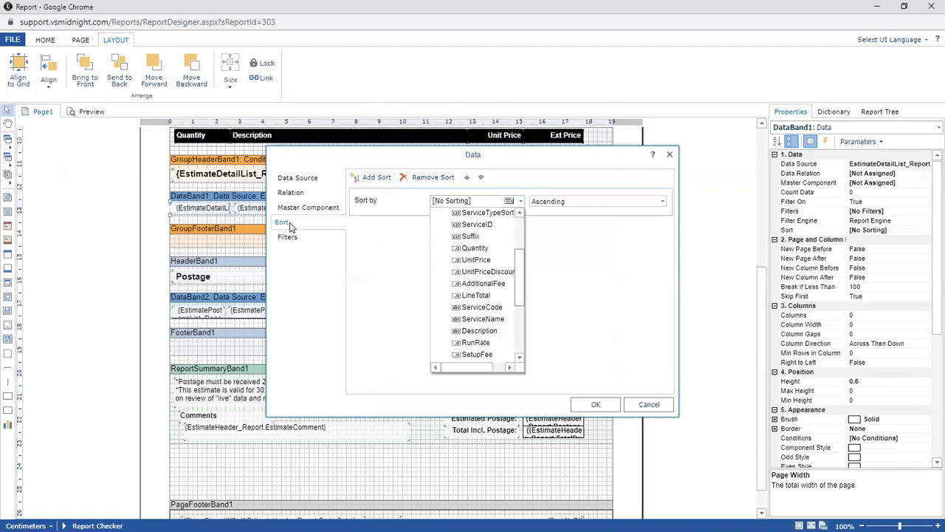
{"action": "left_click", "coordinate": [500, 320]}
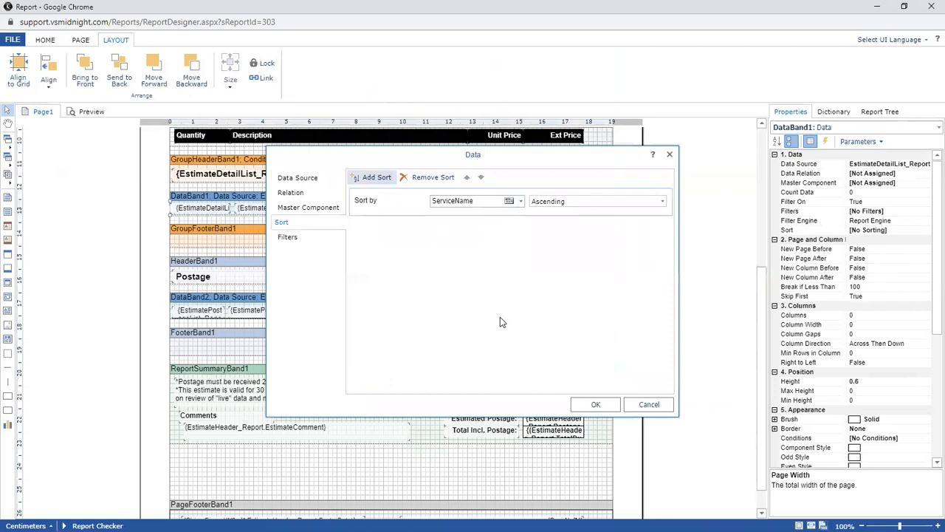
Step: Add a second sort level to DataBand1 by UnitPrice in ascending order
{"action": "left_click", "coordinate": [373, 177]}
{"action": "left_click", "coordinate": [520, 230]}
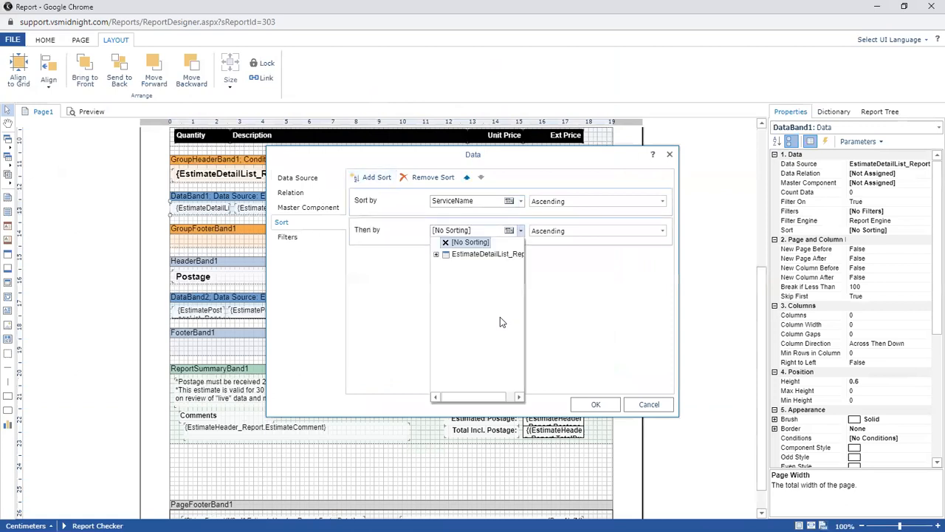
{"action": "left_click", "coordinate": [437, 254]}
{"action": "left_click", "coordinate": [437, 254]}
{"action": "left_click", "coordinate": [436, 254]}
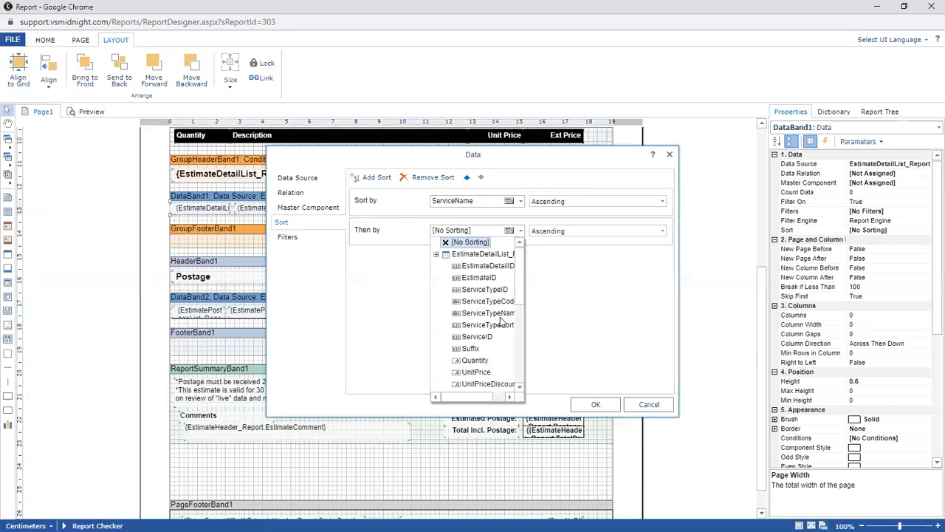
{"action": "scroll", "coordinate": [500, 321], "scroll_direction": "down", "scroll_amount": 1}
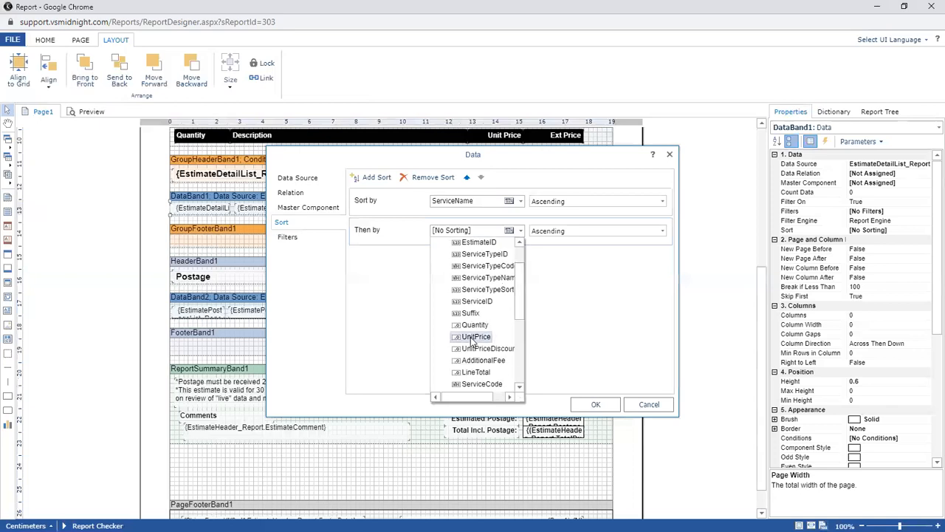
{"action": "left_click", "coordinate": [472, 337]}
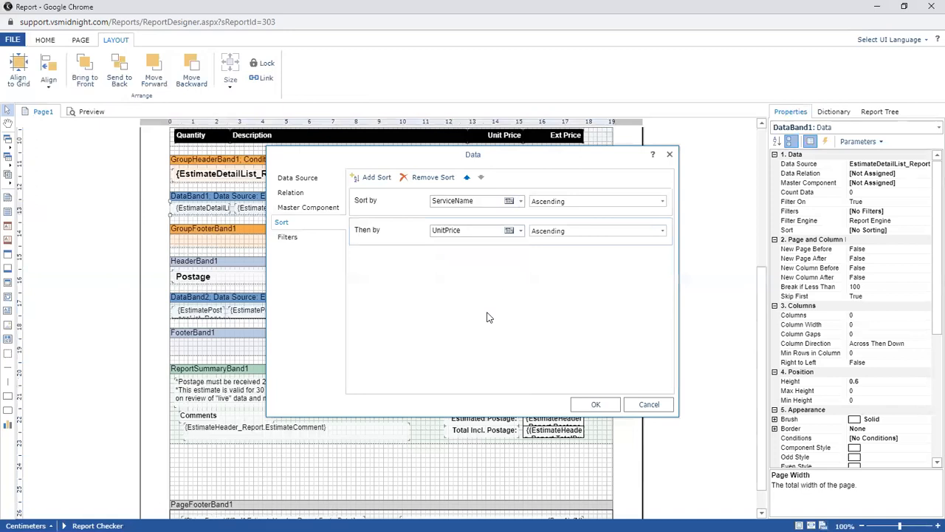
Step: Add a DataBand1 filter that keeps only records whose Quantity is not equal to 0
{"action": "left_click", "coordinate": [285, 241]}
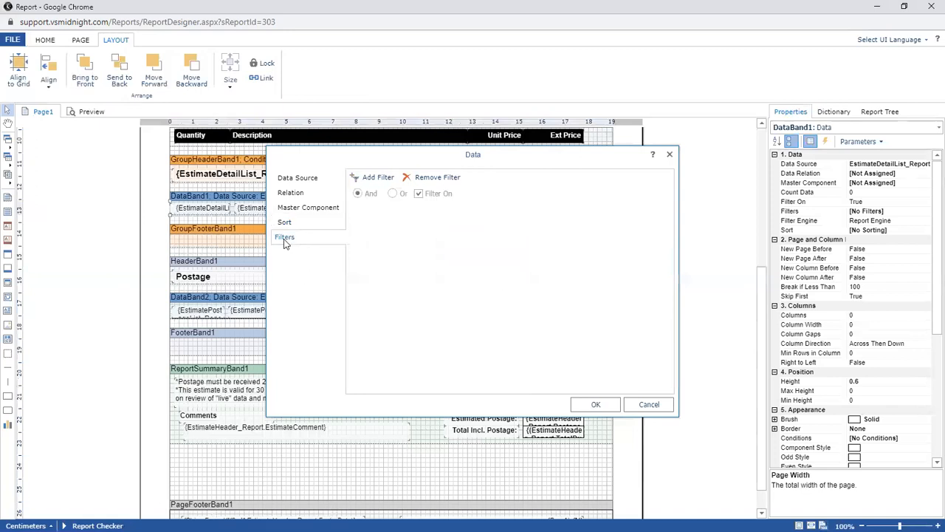
{"action": "left_click", "coordinate": [371, 181]}
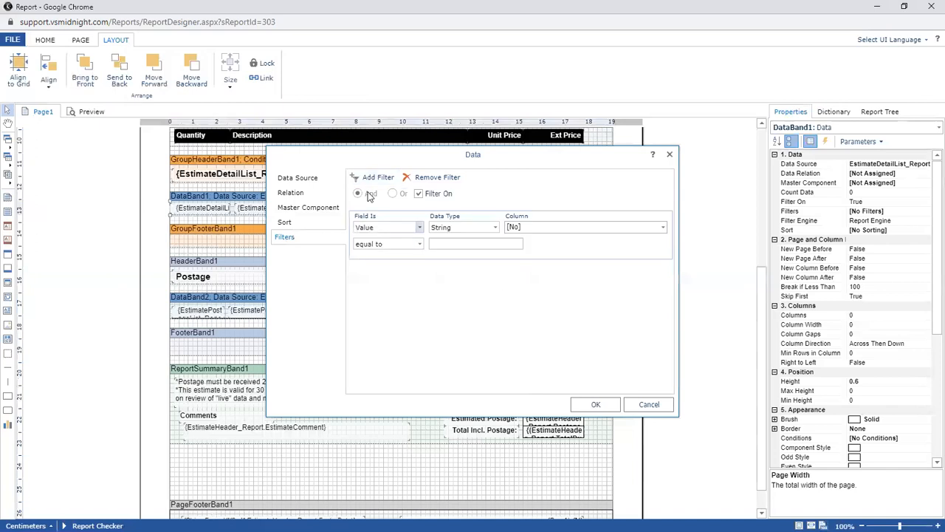
{"action": "left_click", "coordinate": [664, 227]}
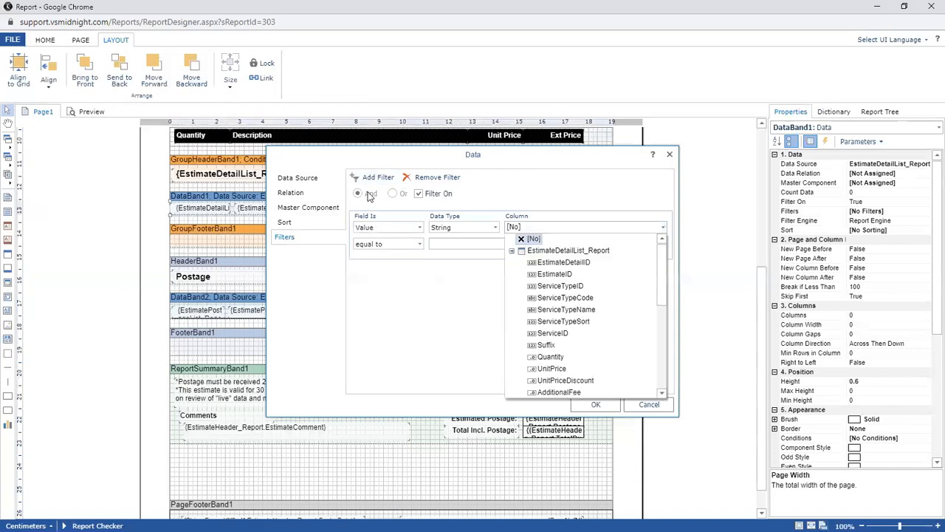
{"action": "scroll", "coordinate": [370, 194], "scroll_direction": "down", "scroll_amount": 2}
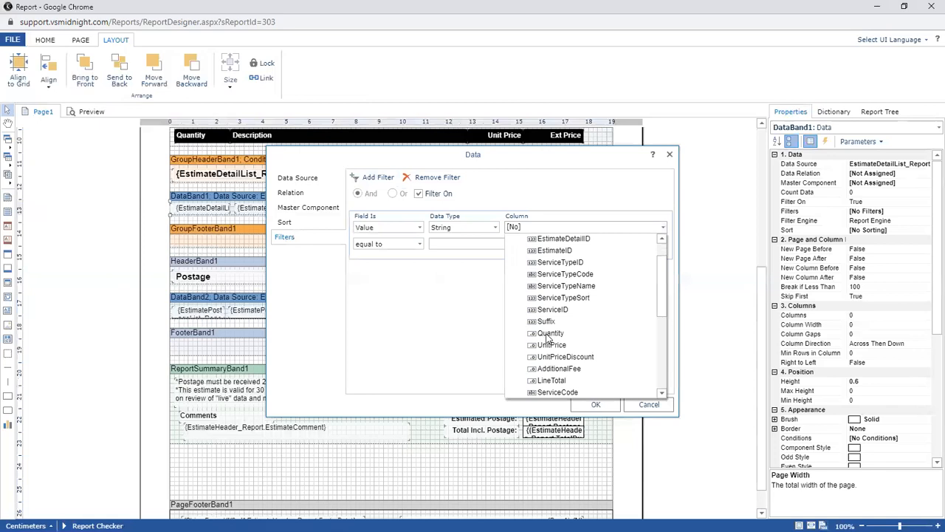
{"action": "left_click", "coordinate": [550, 333]}
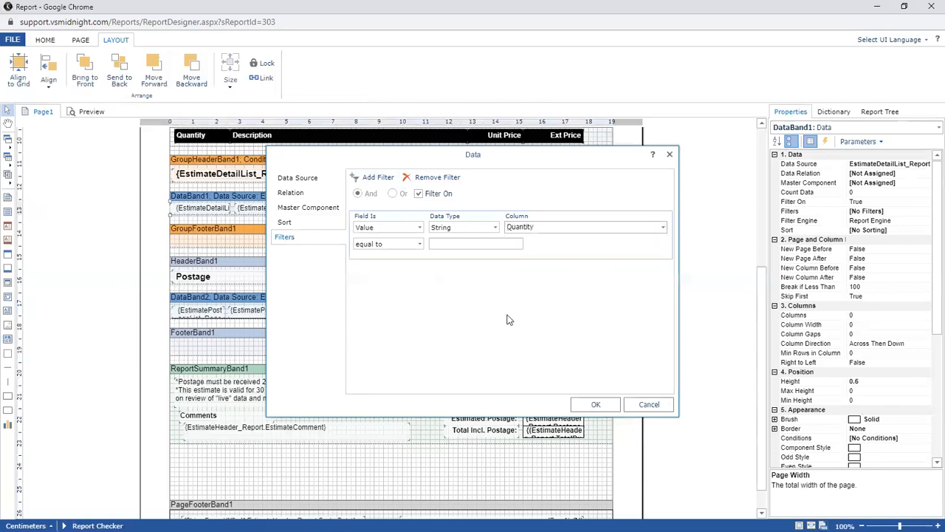
{"action": "key", "text": "Tab"}
{"action": "left_click", "coordinate": [420, 244]}
{"action": "left_click", "coordinate": [388, 271]}
Step: Add a second DataBand1 filter requiring LineTotal to be not equal to 0
{"action": "left_click", "coordinate": [373, 178]}
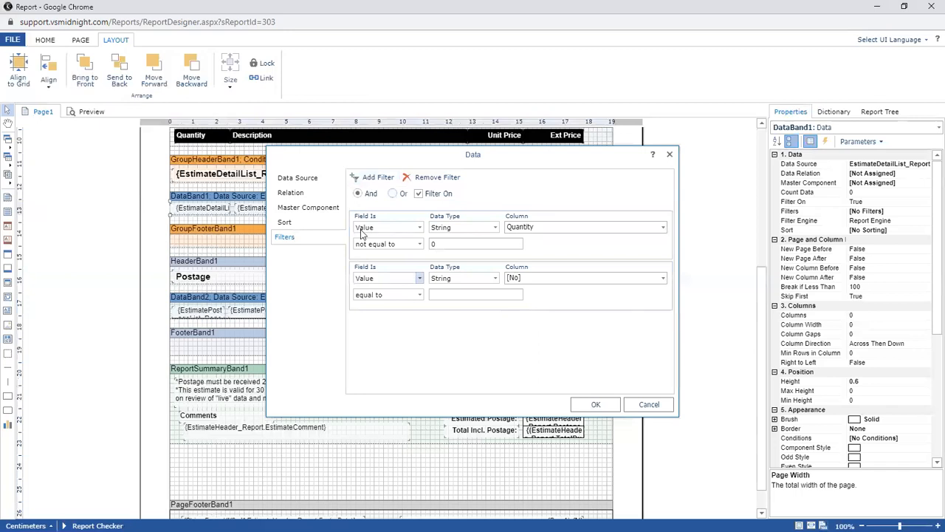
{"action": "left_click", "coordinate": [662, 278]}
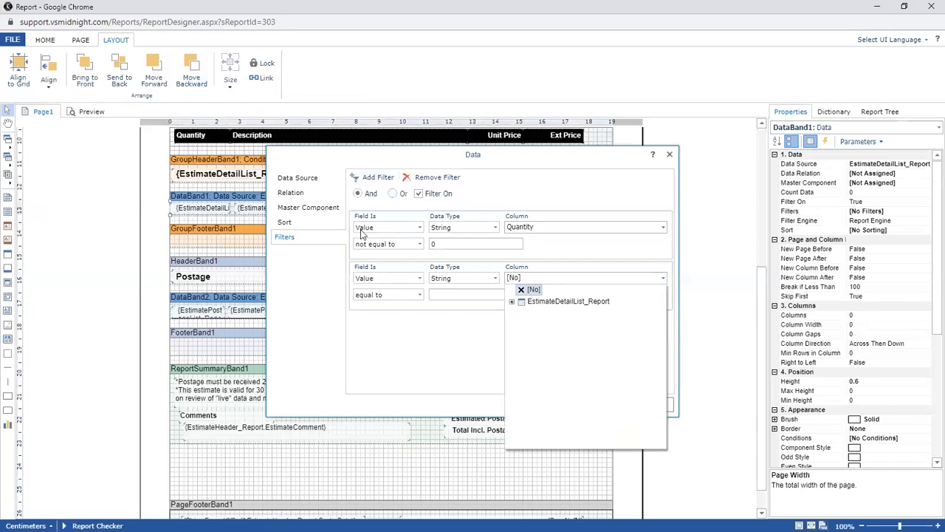
{"action": "scroll", "coordinate": [660, 327], "scroll_direction": "down", "scroll_amount": 3}
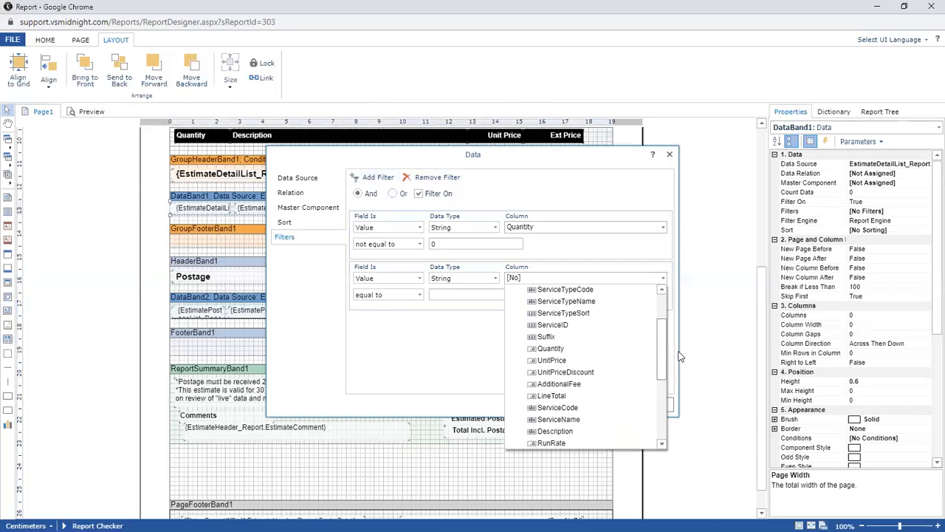
{"action": "left_click", "coordinate": [553, 395]}
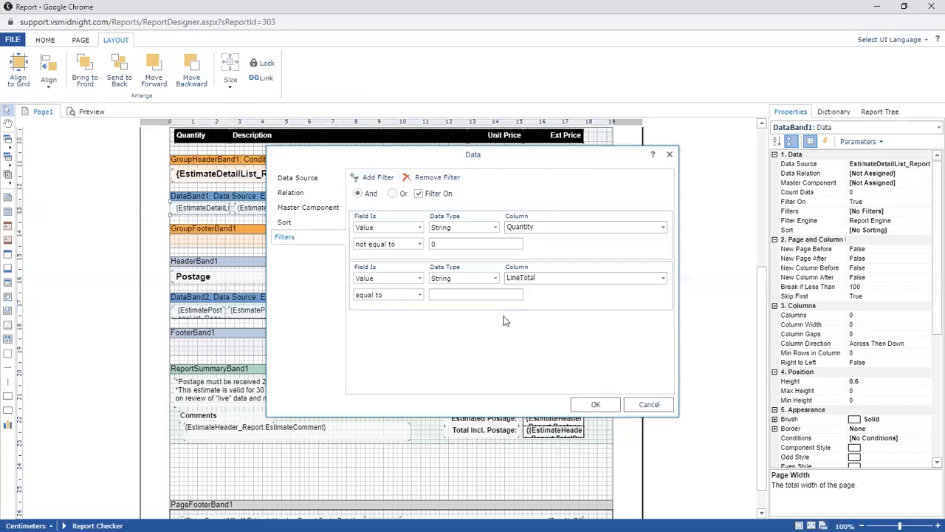
{"action": "left_click", "coordinate": [418, 295]}
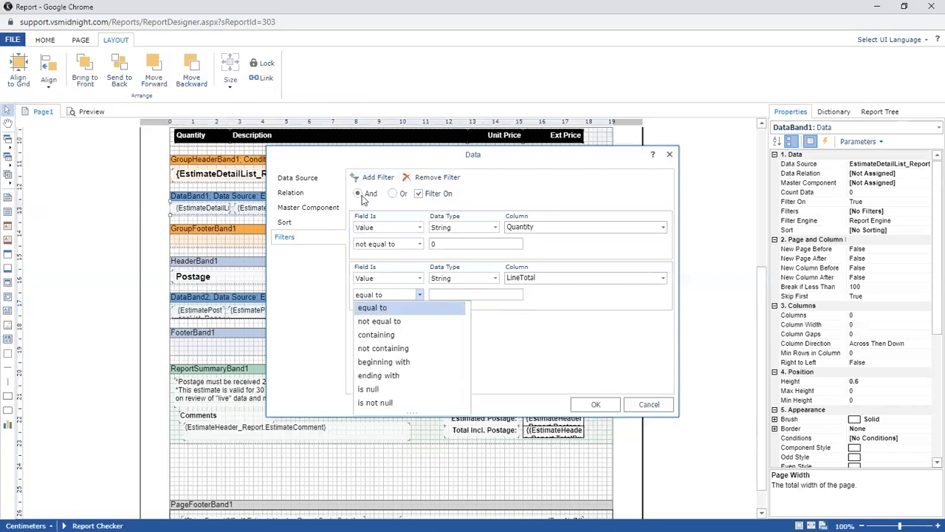
{"action": "left_click", "coordinate": [435, 320]}
{"action": "type", "text": "0"}
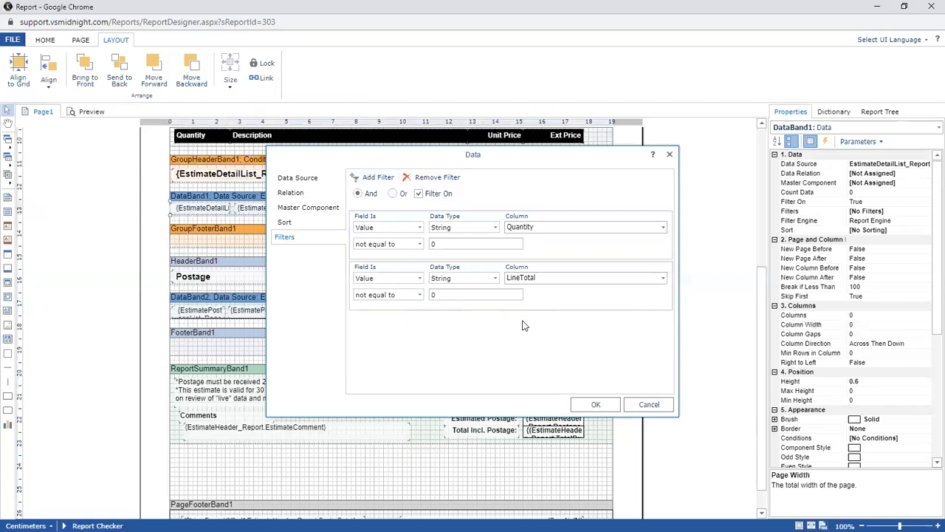
Step: Examine the available data types for the Quantity filter and the comparison operators offered for String
{"action": "left_click", "coordinate": [494, 227]}
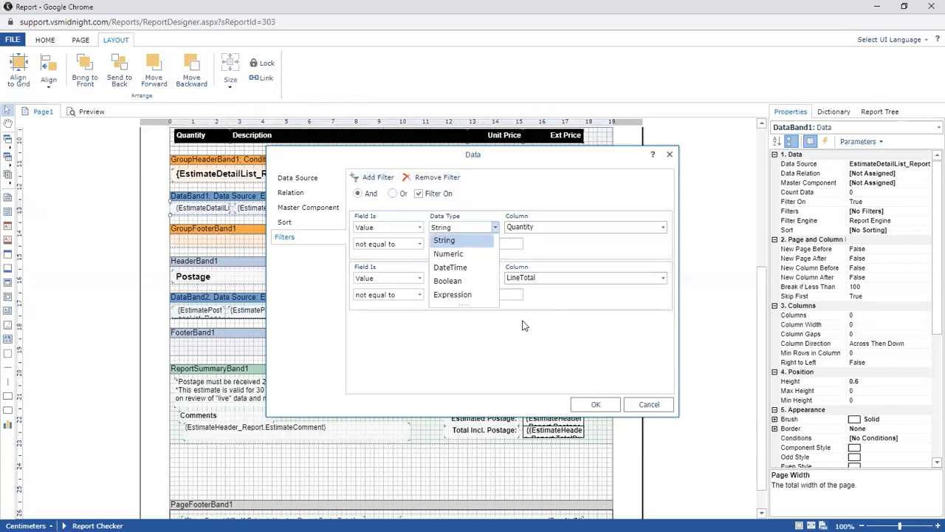
{"action": "key", "text": "Down"}
{"action": "key", "text": "Down"}
{"action": "key", "text": "Up"}
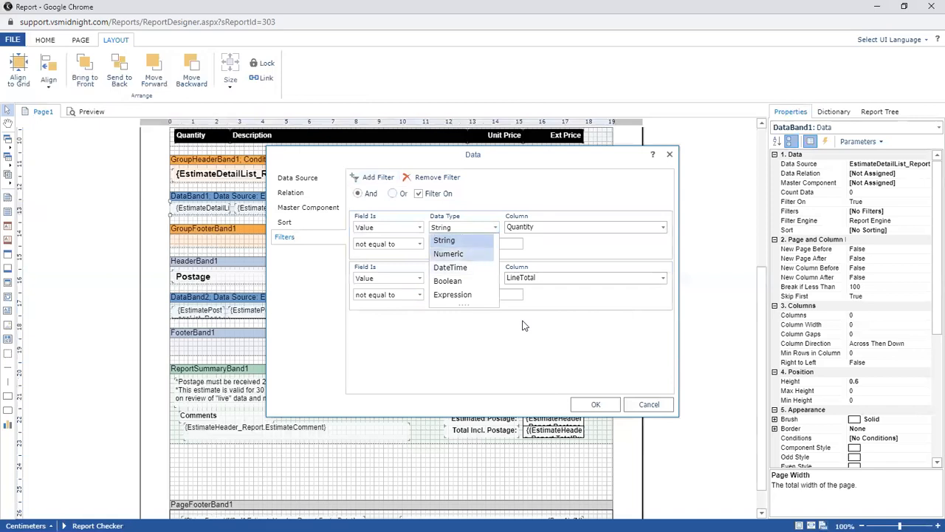
{"action": "key", "text": "Down"}
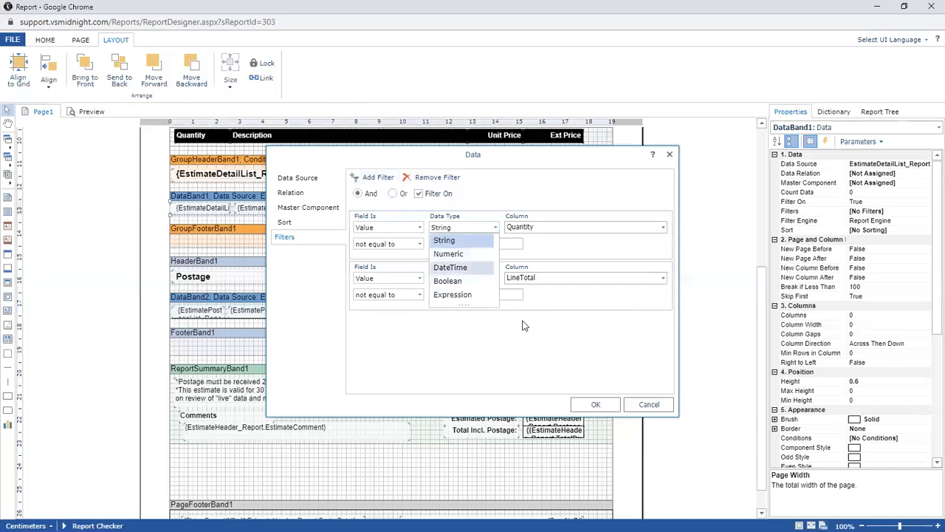
{"action": "key", "text": "Up"}
{"action": "key", "text": "Up"}
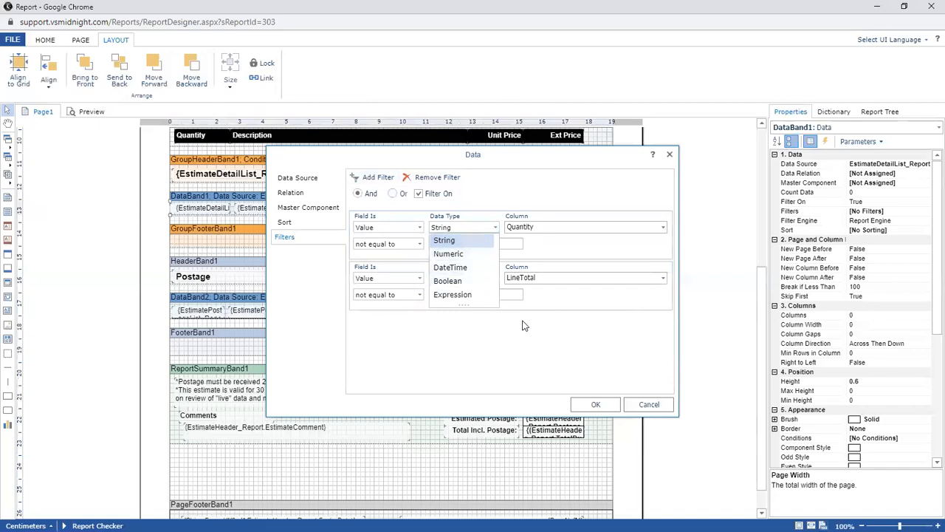
{"action": "left_click", "coordinate": [422, 337]}
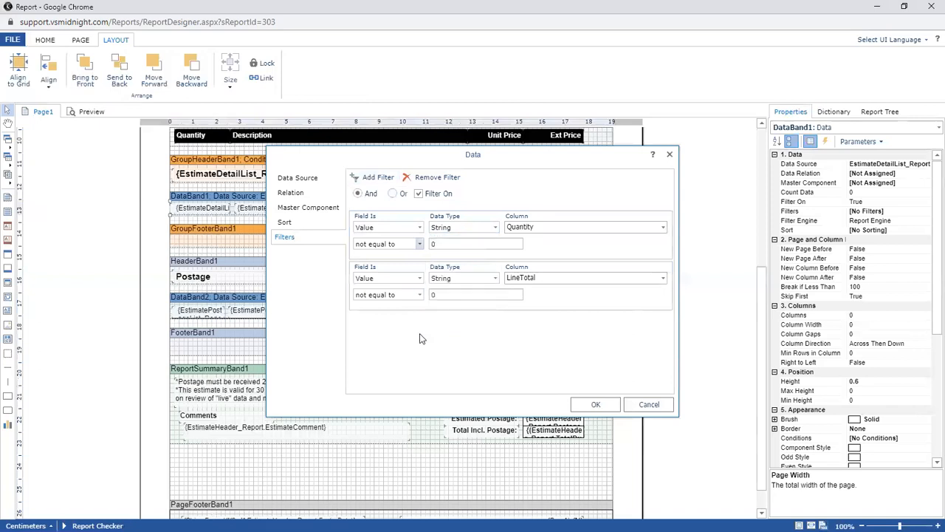
{"action": "left_click", "coordinate": [419, 244]}
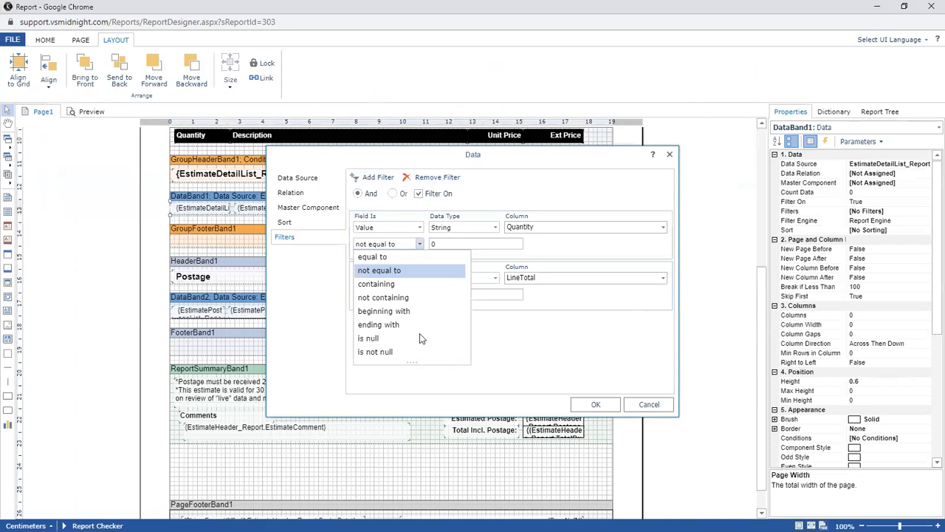
{"action": "left_click", "coordinate": [491, 369]}
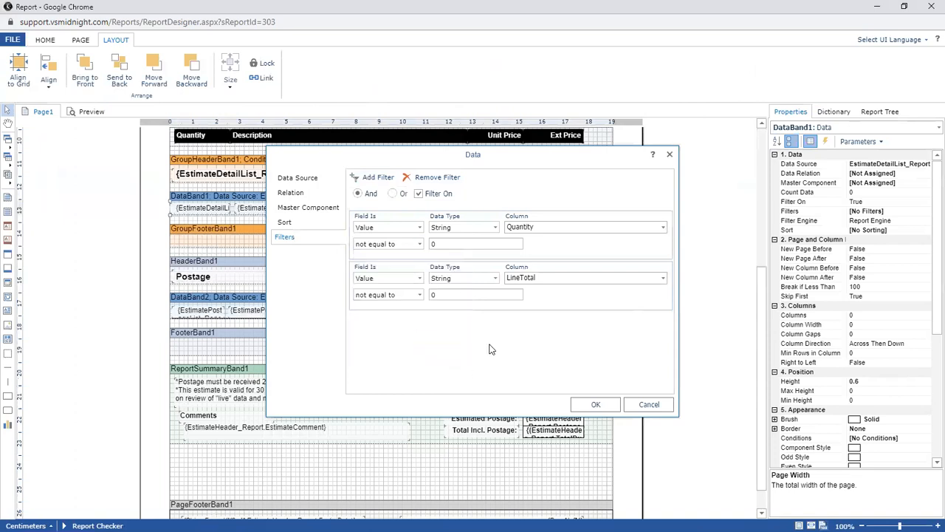
Step: Switch the Quantity filter's data type to Numeric and review its comparison operators
{"action": "left_click", "coordinate": [496, 228]}
{"action": "left_click", "coordinate": [450, 254]}
{"action": "left_click", "coordinate": [420, 244]}
{"action": "left_click", "coordinate": [419, 244]}
{"action": "left_click", "coordinate": [420, 244]}
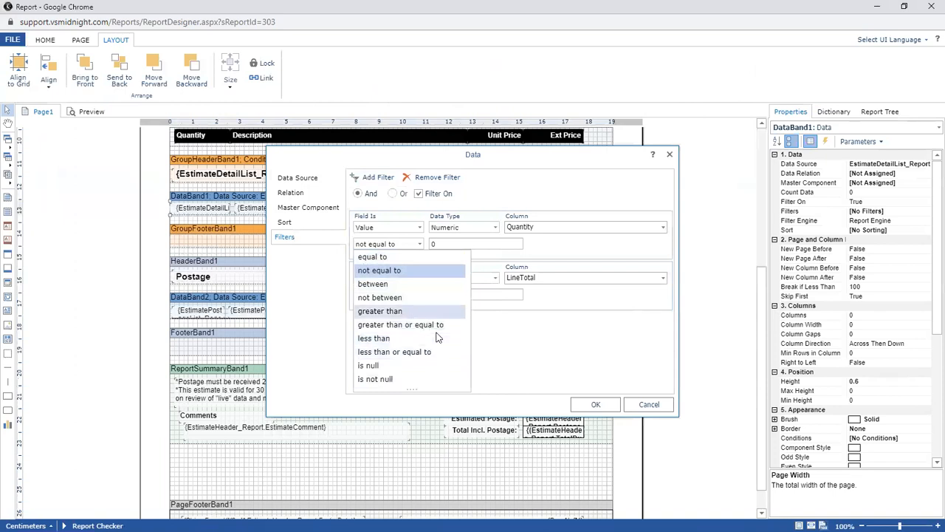
{"action": "left_click", "coordinate": [487, 363]}
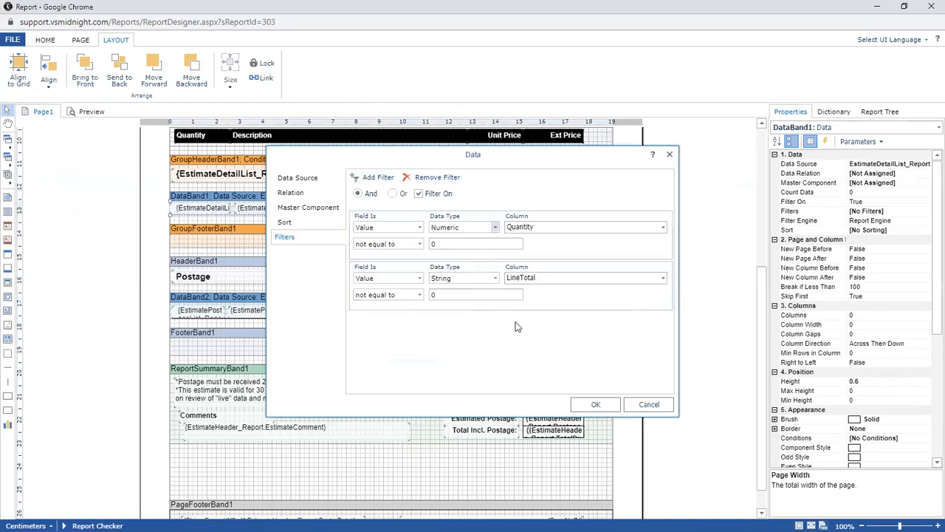
Step: Try the DateTime data type on the Quantity filter with the between operator
{"action": "left_click", "coordinate": [496, 227]}
{"action": "left_click", "coordinate": [450, 267]}
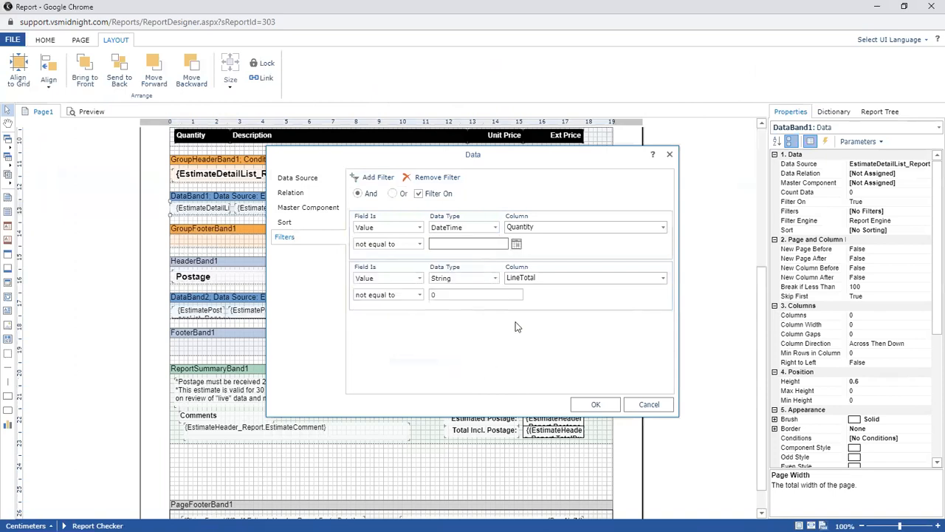
{"action": "left_click", "coordinate": [420, 244]}
{"action": "left_click", "coordinate": [420, 244]}
{"action": "left_click", "coordinate": [420, 244]}
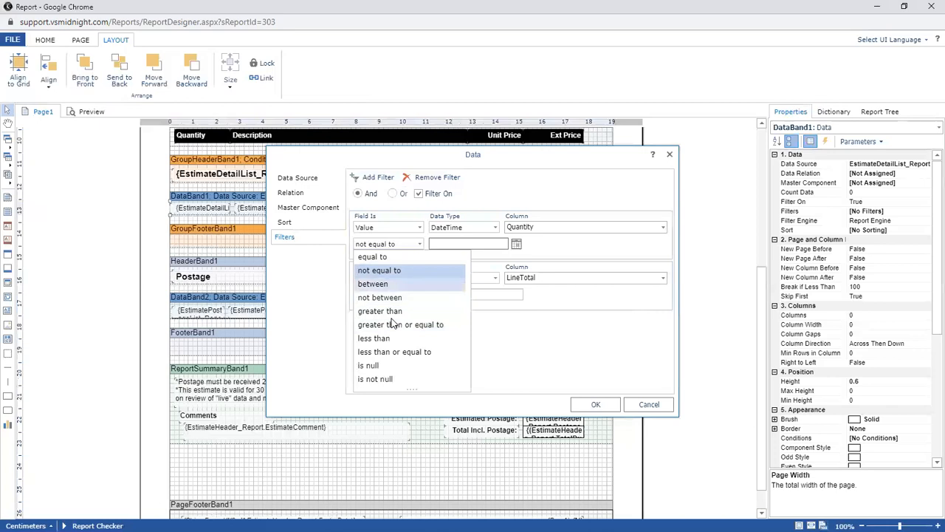
{"action": "left_click", "coordinate": [373, 284]}
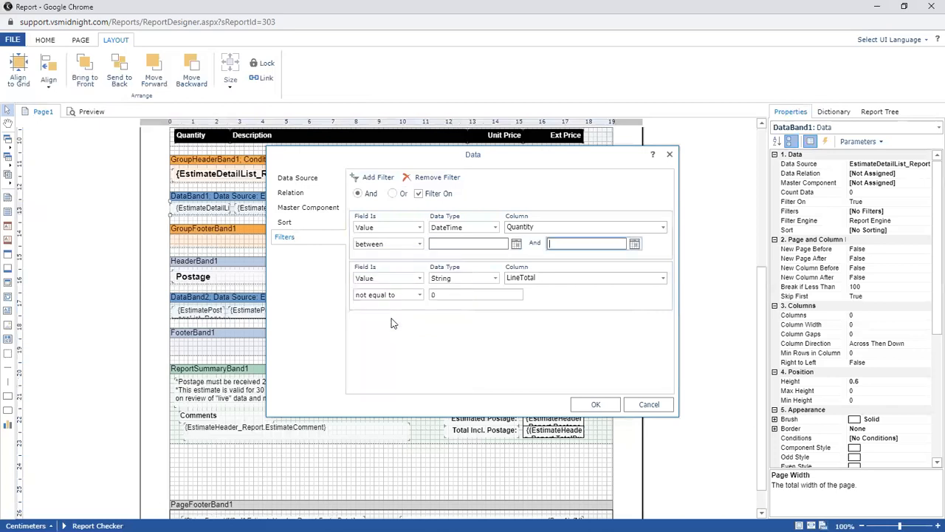
Step: Try the Boolean data type on the Quantity filter with the comparison value true
{"action": "left_click", "coordinate": [494, 226]}
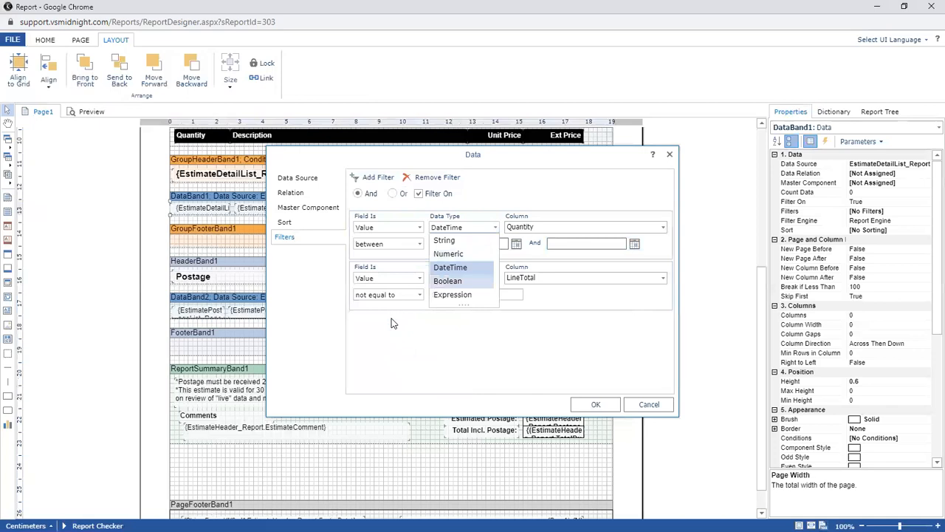
{"action": "left_click", "coordinate": [448, 280]}
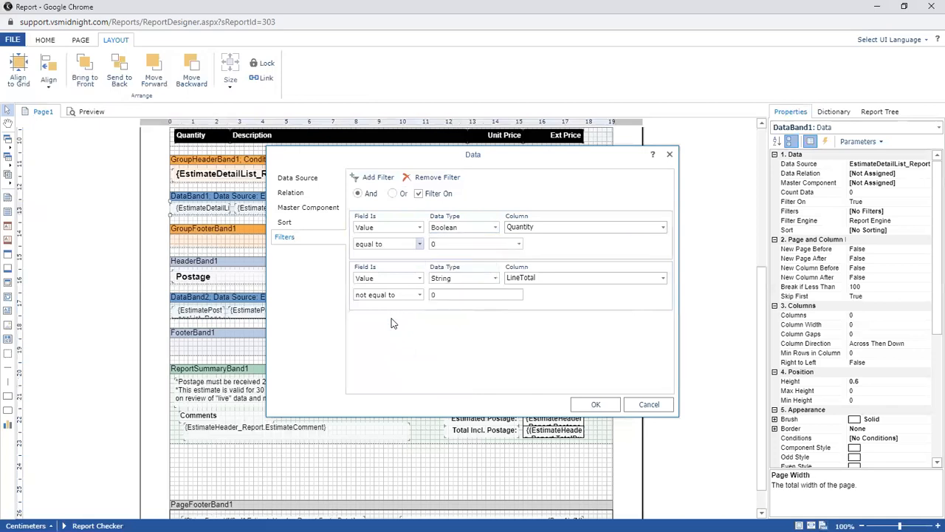
{"action": "left_click", "coordinate": [420, 244]}
{"action": "left_click", "coordinate": [420, 243]}
{"action": "left_click", "coordinate": [519, 244]}
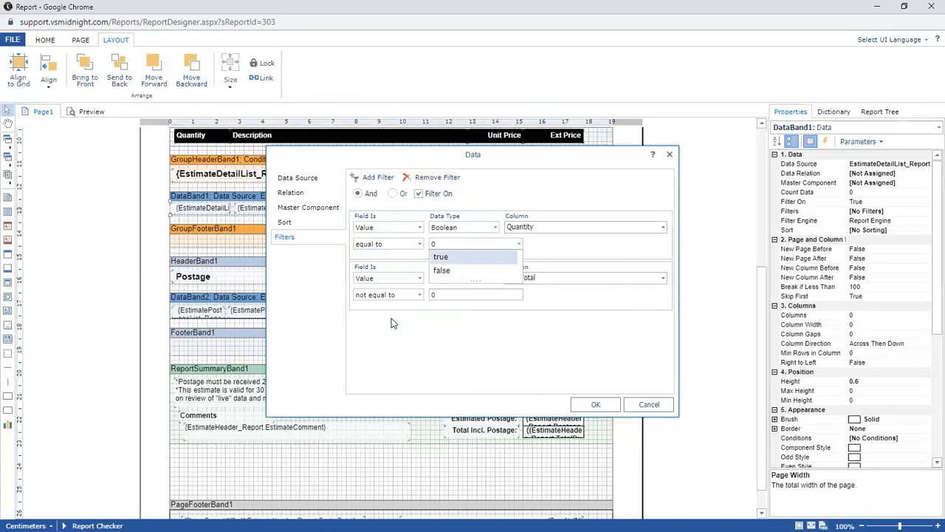
{"action": "left_click", "coordinate": [441, 256]}
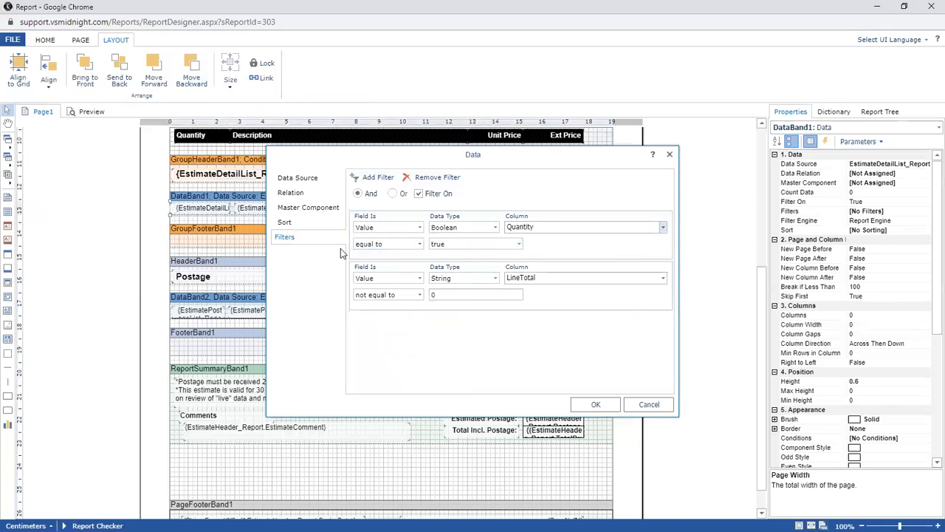
{"action": "left_click", "coordinate": [520, 243]}
Step: Set the Quantity filter's data type to Numeric with the not equal to operator
{"action": "left_click", "coordinate": [496, 228]}
{"action": "left_click", "coordinate": [446, 241]}
{"action": "left_click", "coordinate": [496, 227]}
{"action": "left_click", "coordinate": [448, 254]}
{"action": "left_click", "coordinate": [419, 243]}
{"action": "left_click", "coordinate": [387, 271]}
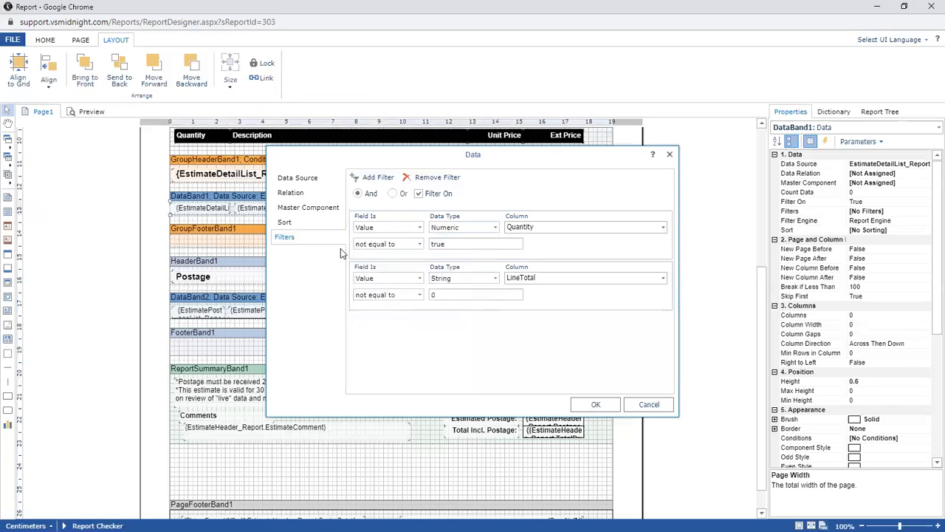
Step: Choose the LineTotal filter's data type and apply the sort and filter settings to DataBand1
{"action": "left_click", "coordinate": [496, 278]}
{"action": "left_click", "coordinate": [448, 289]}
{"action": "left_click", "coordinate": [588, 406]}
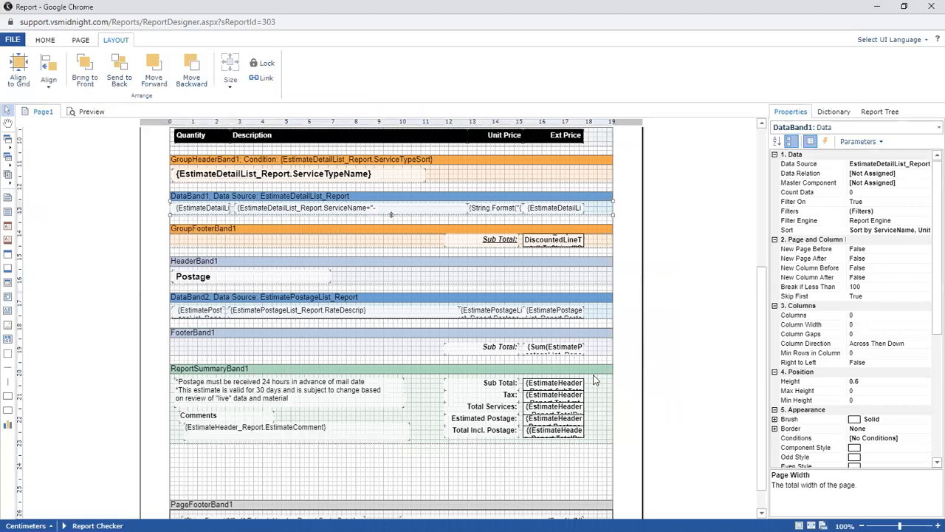
Step: Save the customized estimate report
{"action": "scroll", "coordinate": [341, 347], "scroll_direction": "up", "scroll_amount": 1}
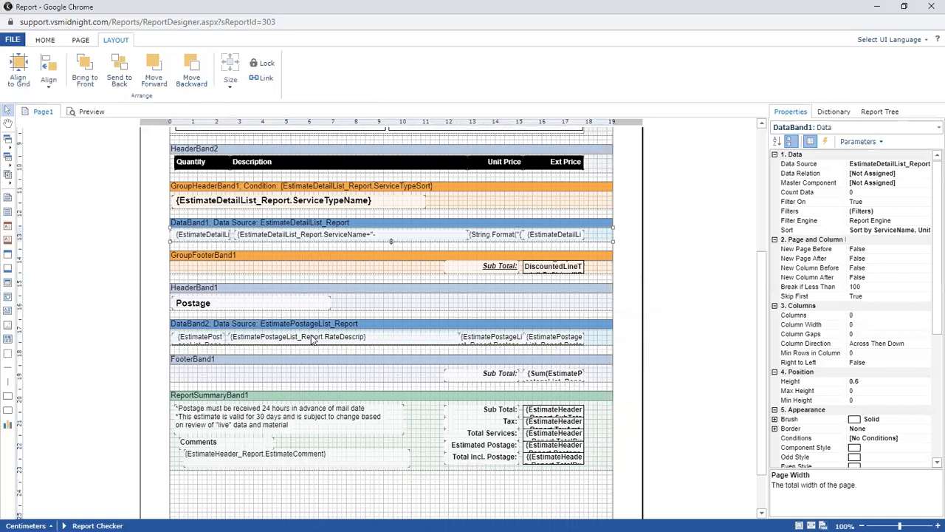
{"action": "left_click", "coordinate": [45, 40]}
{"action": "left_click", "coordinate": [23, 71]}
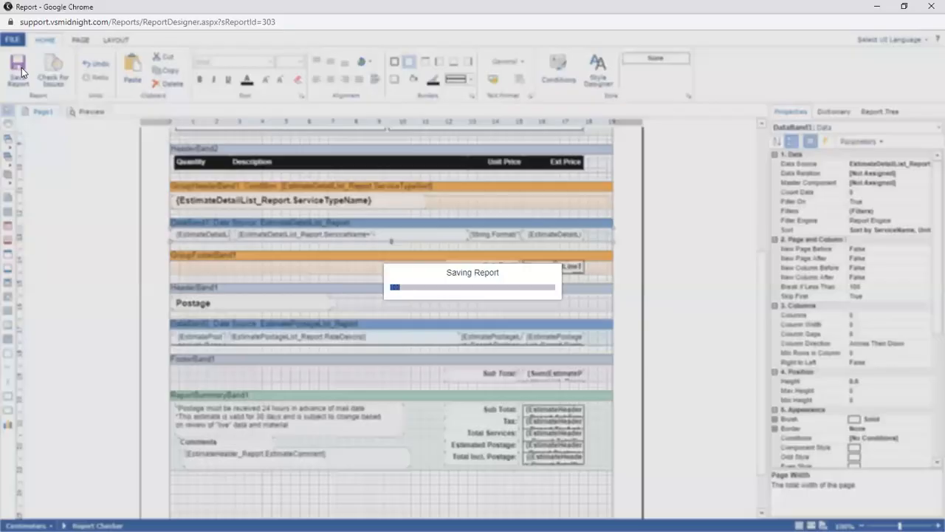
Step: Save a backup copy of the report in .mrt format as EstimatePriceNo0Items_02272020.mrt in the ==DEFAULT folder
{"action": "left_click", "coordinate": [13, 40]}
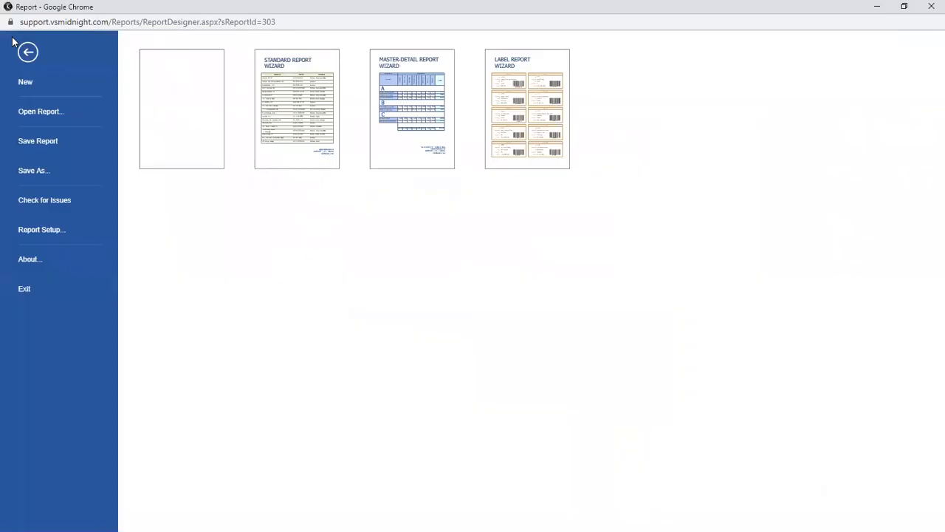
{"action": "left_click", "coordinate": [58, 169]}
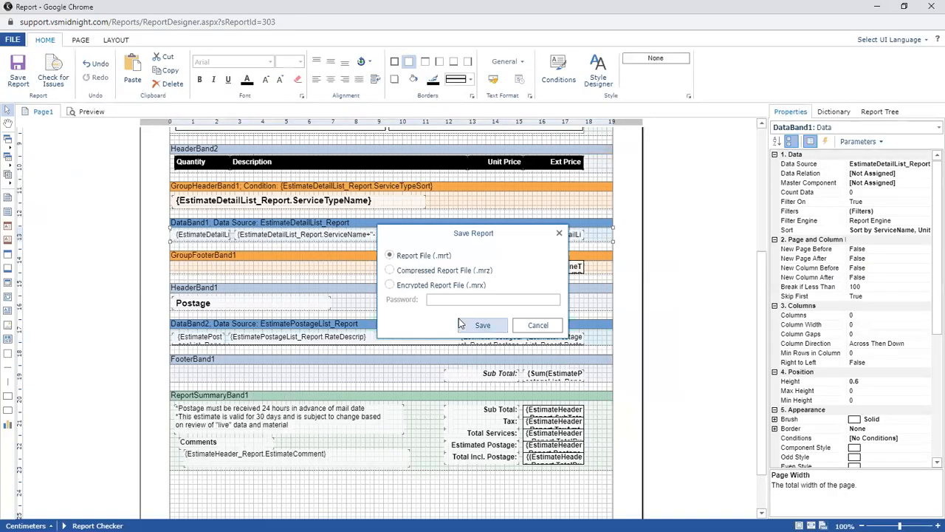
{"action": "left_click", "coordinate": [459, 325]}
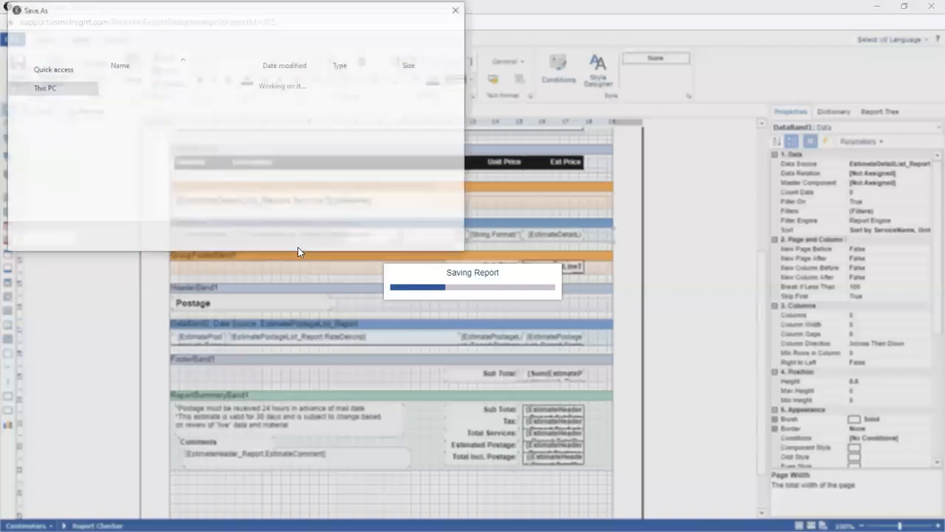
{"action": "scroll", "coordinate": [179, 161], "scroll_direction": "down", "scroll_amount": 10}
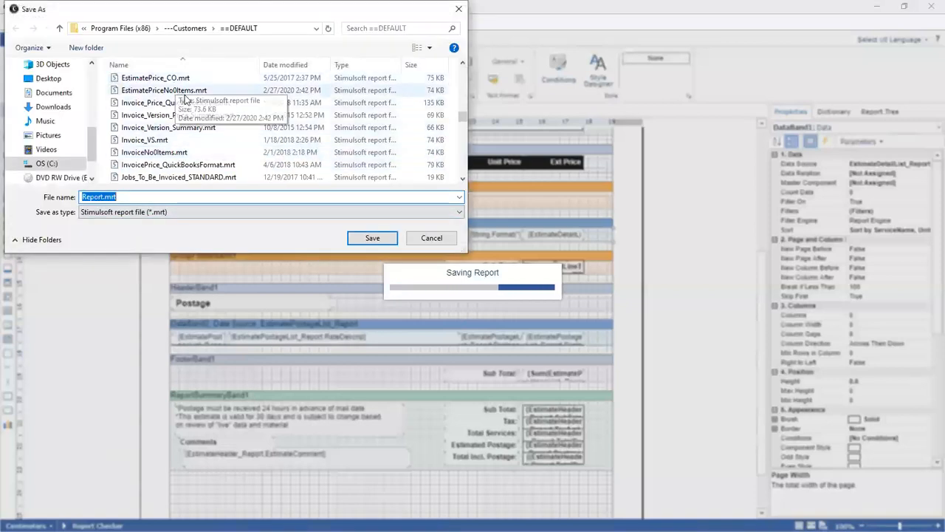
{"action": "left_click", "coordinate": [169, 90]}
{"action": "left_click", "coordinate": [155, 197]}
{"action": "double_click", "coordinate": [155, 196]}
{"action": "left_click", "coordinate": [157, 197]}
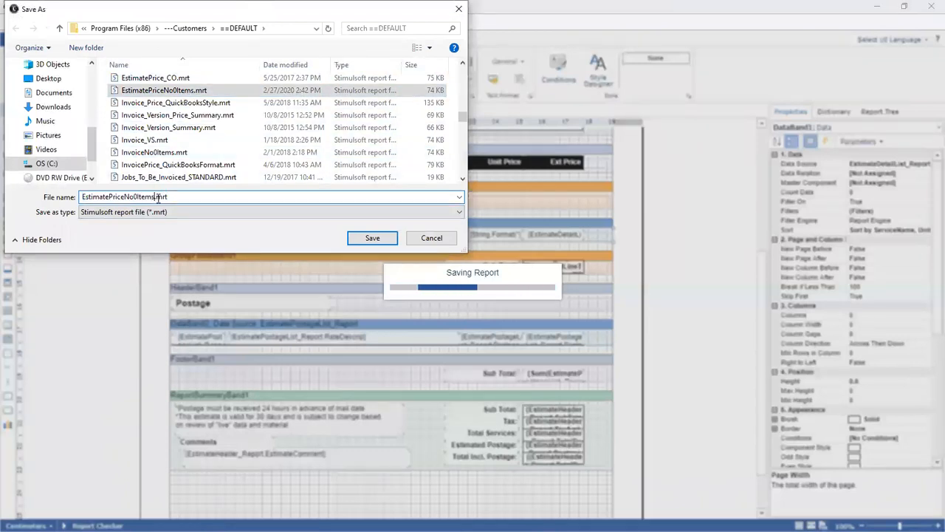
{"action": "type", "text": "_0"}
{"action": "type", "text": "2272020"}
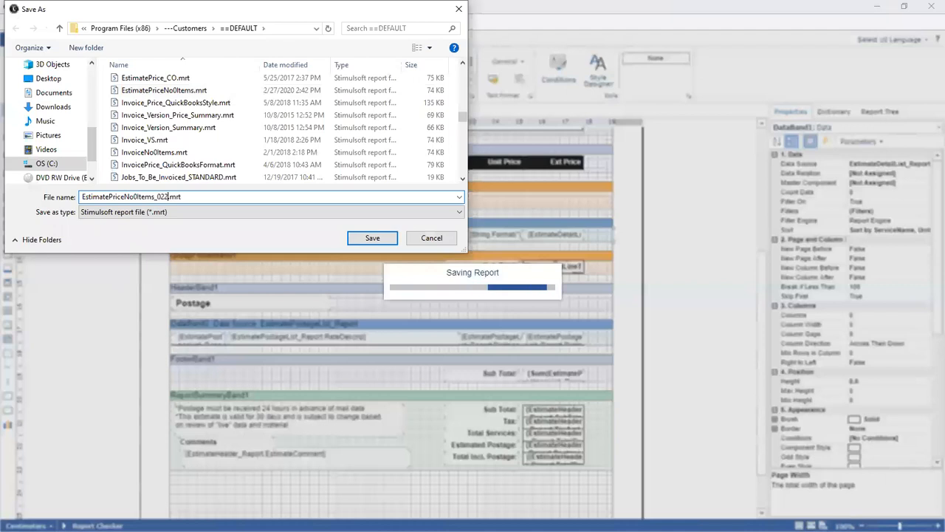
{"action": "left_click", "coordinate": [370, 237]}
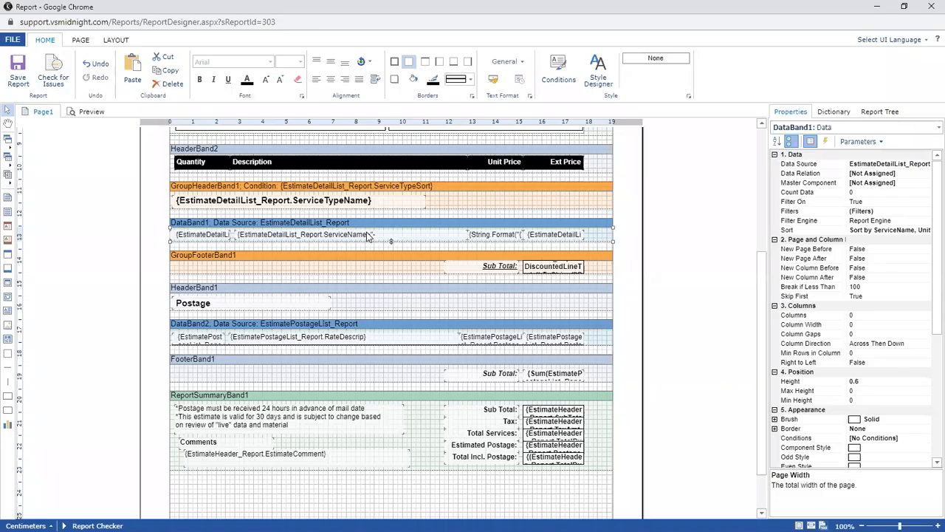
Step: Exit the report designer and close the report viewer window to return to the Easter Postcards estimate
{"action": "left_click", "coordinate": [8, 41]}
{"action": "left_click", "coordinate": [34, 289]}
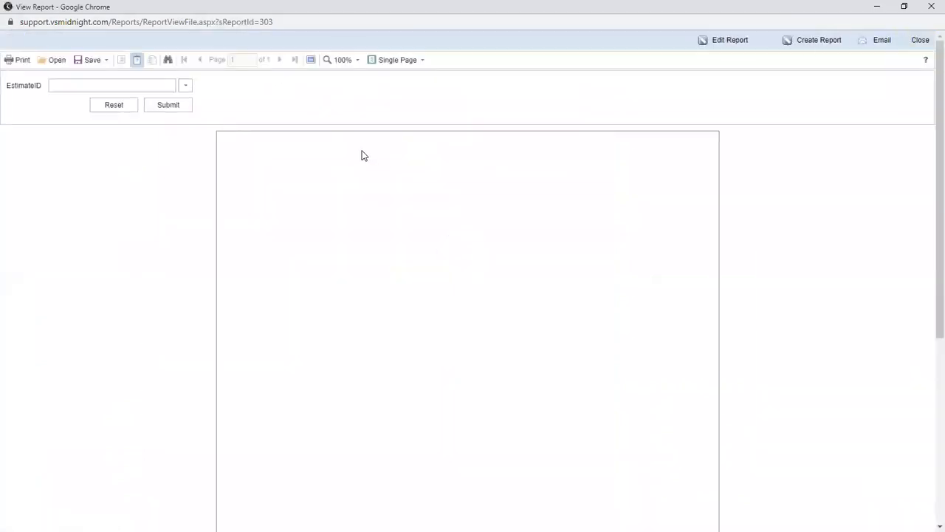
{"action": "left_click", "coordinate": [930, 8]}
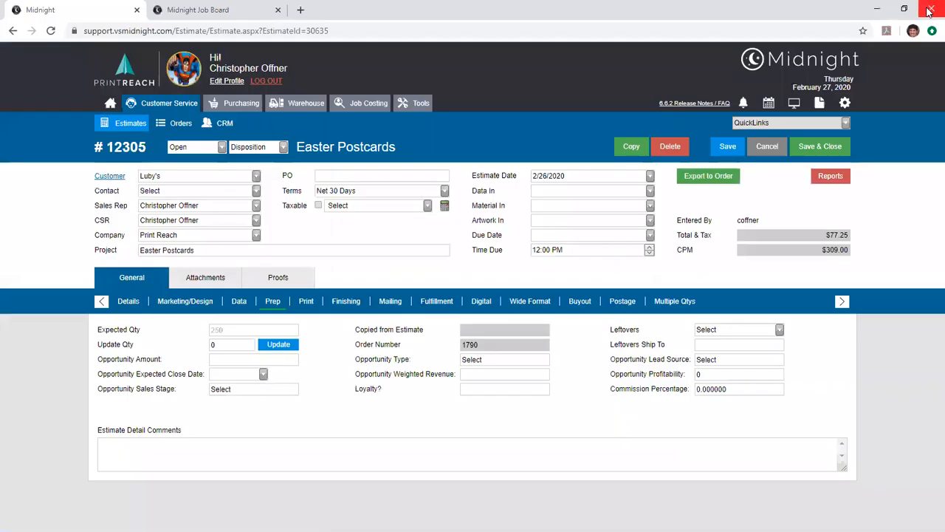
Step: Preview the Estimate Price No 0 Items report for the estimate, check the line items' quantities and extended prices, and close the preview
{"action": "left_click", "coordinate": [830, 175]}
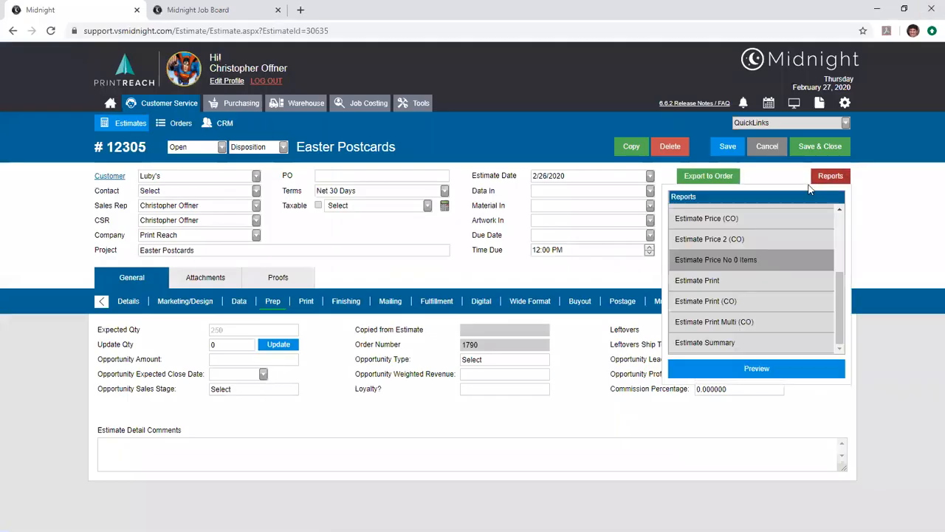
{"action": "left_click", "coordinate": [785, 266]}
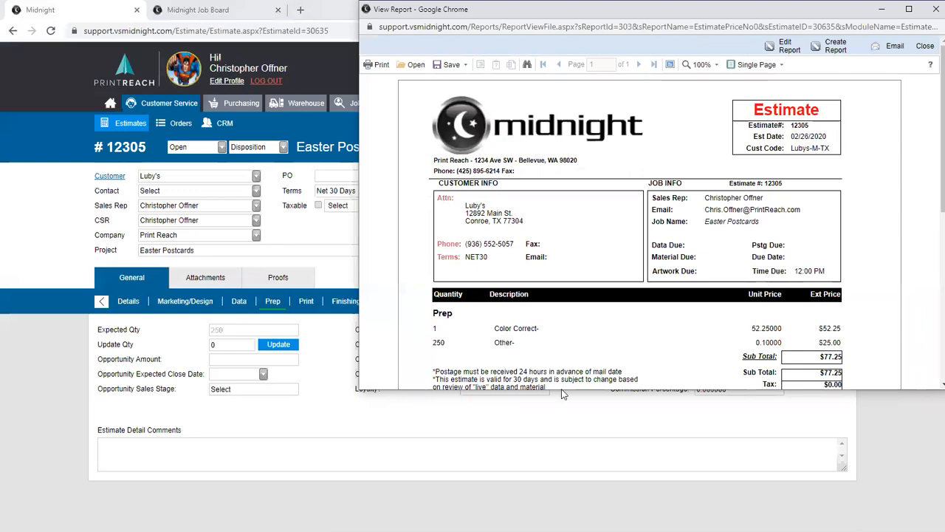
{"action": "scroll", "coordinate": [450, 355], "scroll_direction": "down", "scroll_amount": 3}
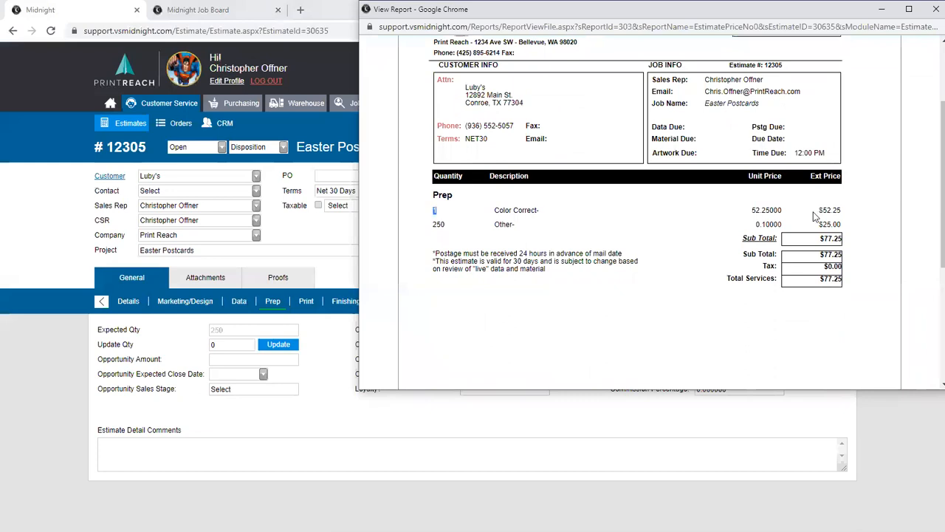
{"action": "left_click", "coordinate": [848, 215]}
{"action": "left_click_drag", "start_coordinate": [829, 212], "coordinate": [841, 212]}
{"action": "left_click", "coordinate": [841, 211]}
{"action": "scroll", "coordinate": [841, 210], "scroll_direction": "up", "scroll_amount": 3}
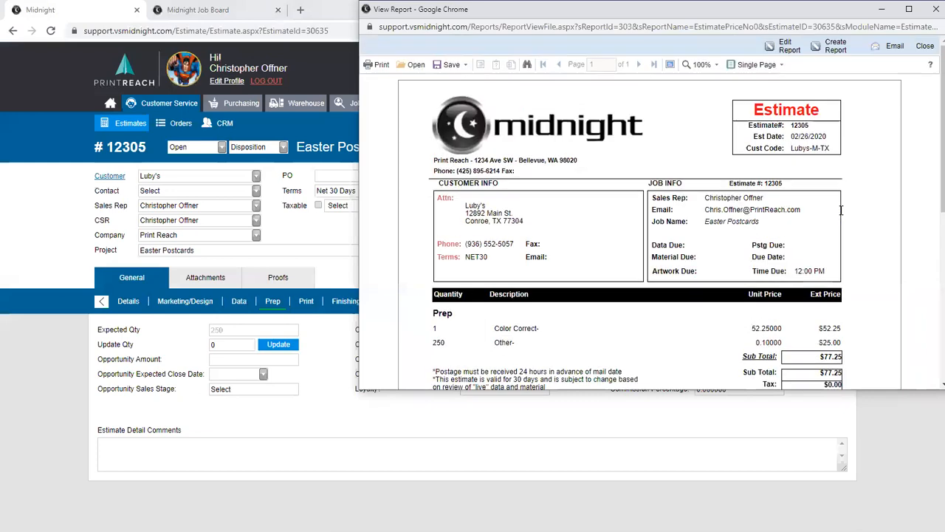
{"action": "left_click", "coordinate": [932, 8]}
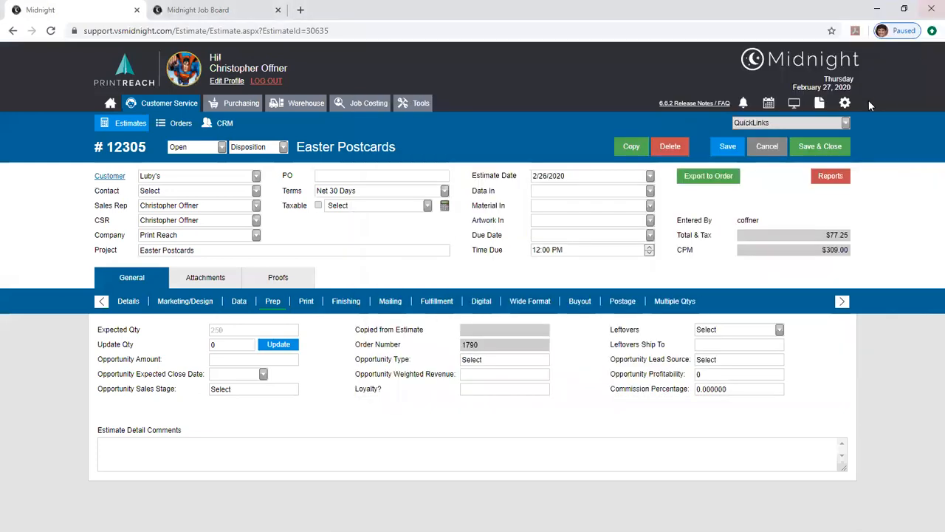
Step: Open Sales Report (E) from the Sales Reports category of Midnight Reports and print it to PDF
{"action": "left_click", "coordinate": [820, 103]}
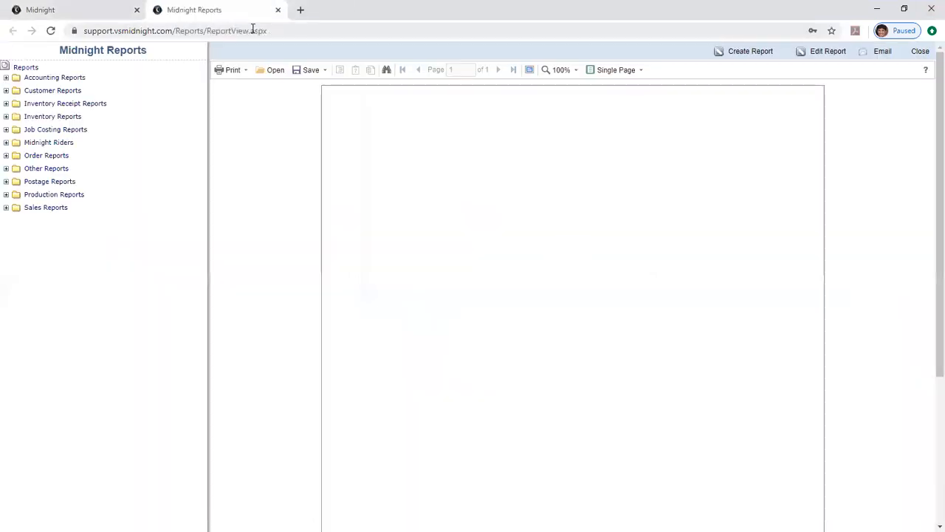
{"action": "left_click", "coordinate": [7, 208]}
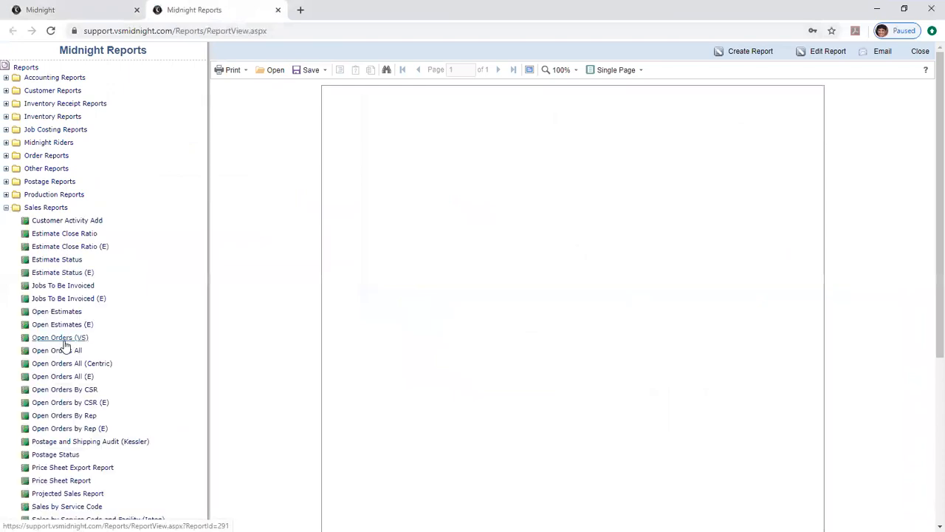
{"action": "scroll", "coordinate": [65, 344], "scroll_direction": "down", "scroll_amount": 3}
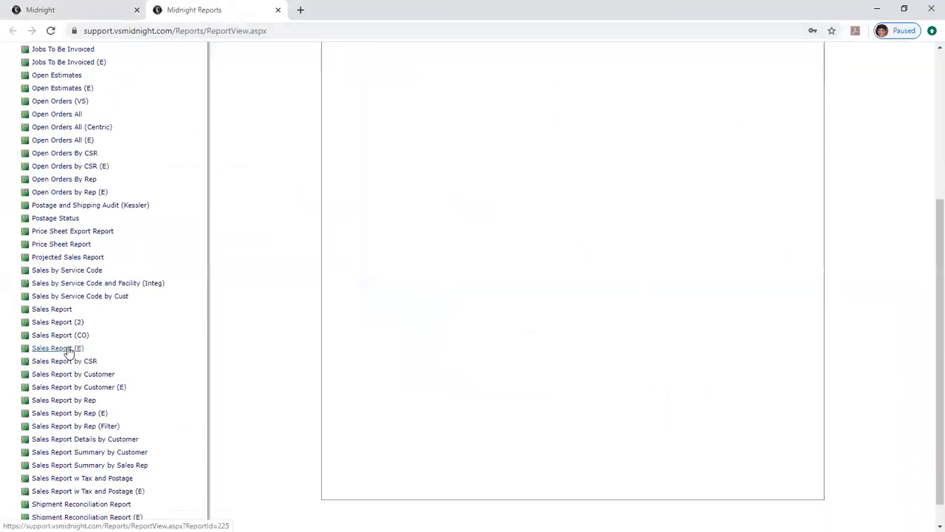
{"action": "left_click", "coordinate": [66, 348]}
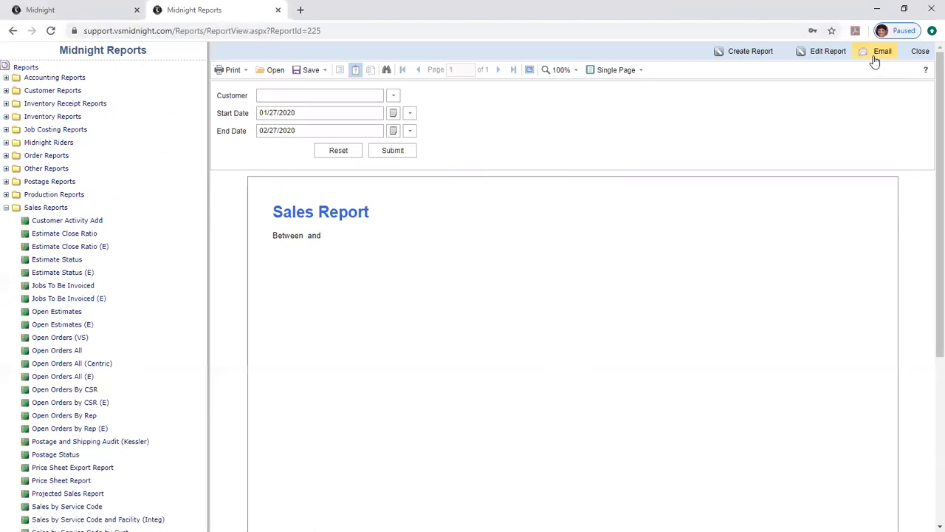
{"action": "left_click", "coordinate": [245, 71]}
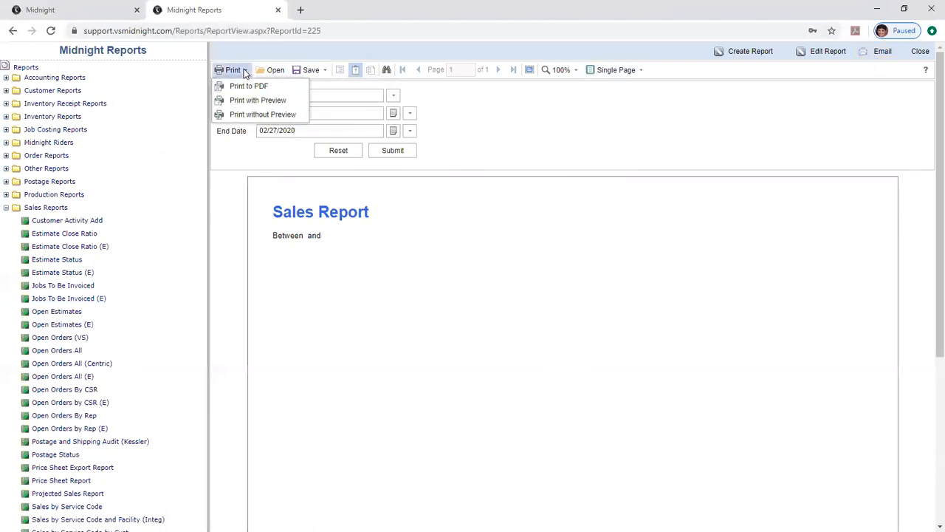
{"action": "left_click", "coordinate": [277, 89]}
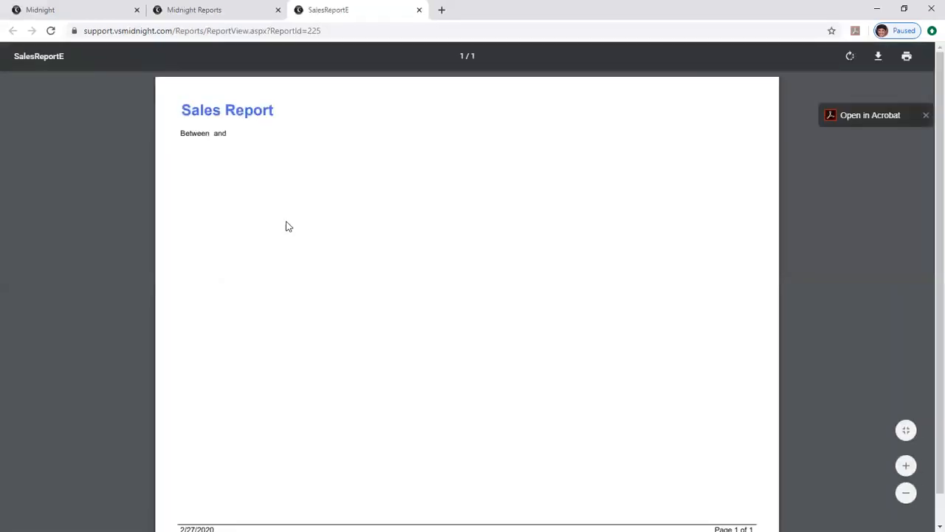
Step: Examine the print settings with the Brother HL-2170W series Printer as destination, cancel printing, and close the sales report PDF
{"action": "left_click", "coordinate": [905, 62]}
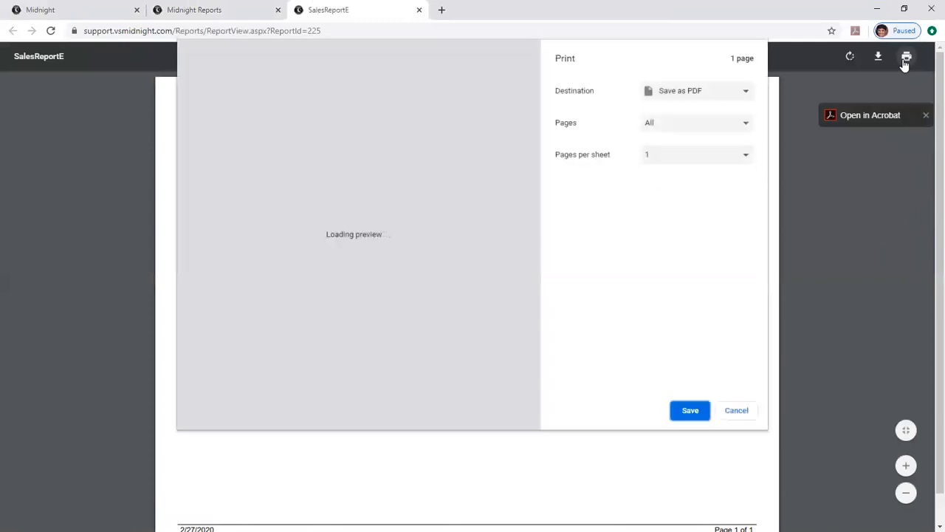
{"action": "left_click", "coordinate": [697, 91]}
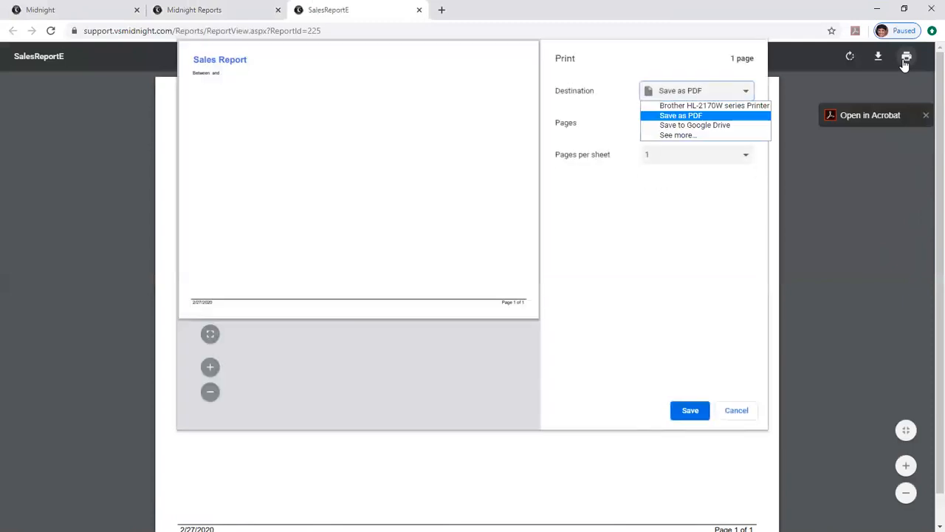
{"action": "key", "text": "Return"}
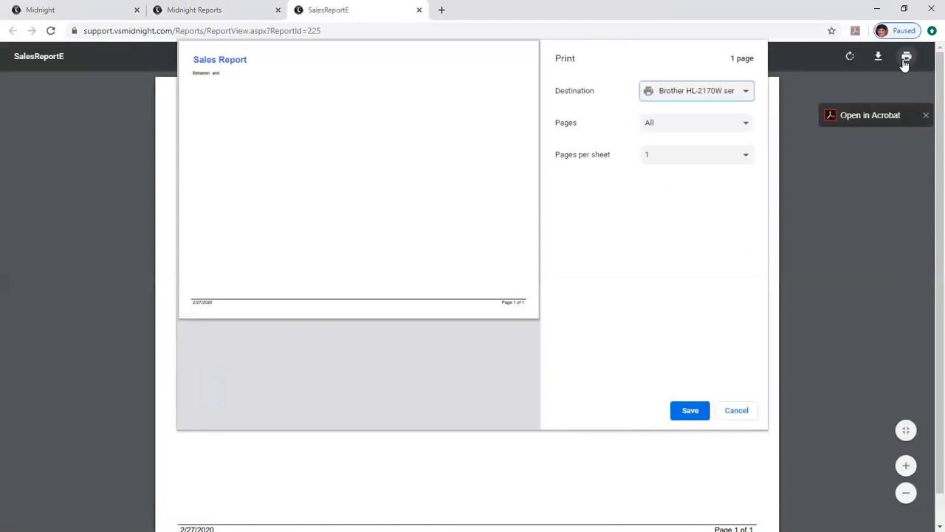
{"action": "left_click", "coordinate": [697, 190]}
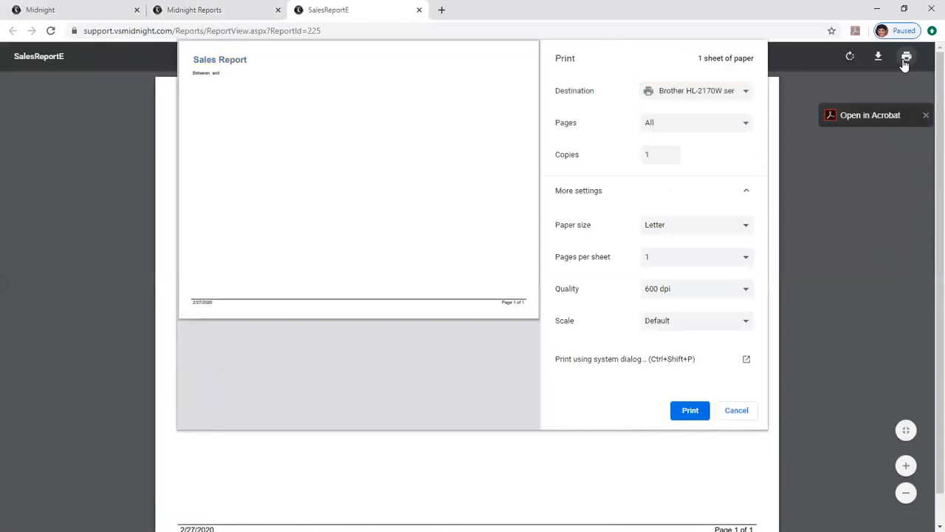
{"action": "left_click", "coordinate": [686, 330]}
{"action": "left_click", "coordinate": [687, 333]}
{"action": "left_click", "coordinate": [731, 414]}
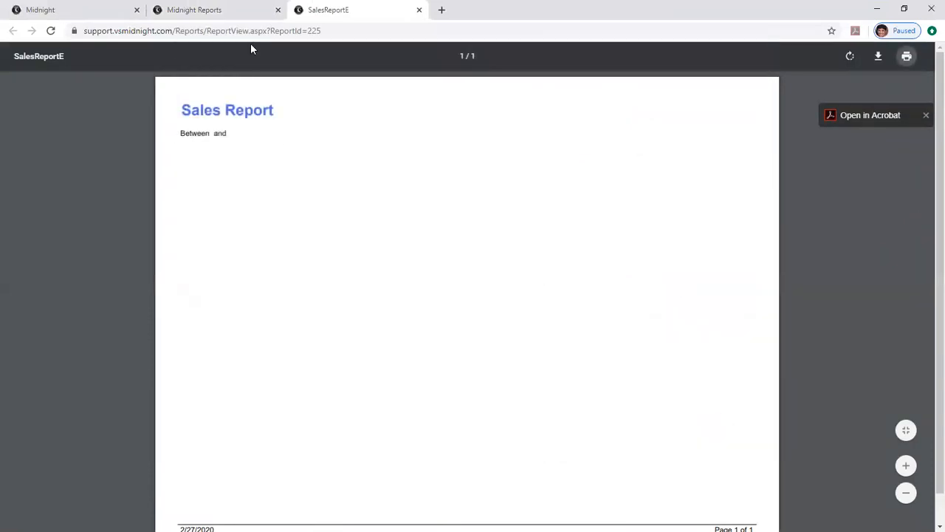
{"action": "key", "text": "ctrl+w"}
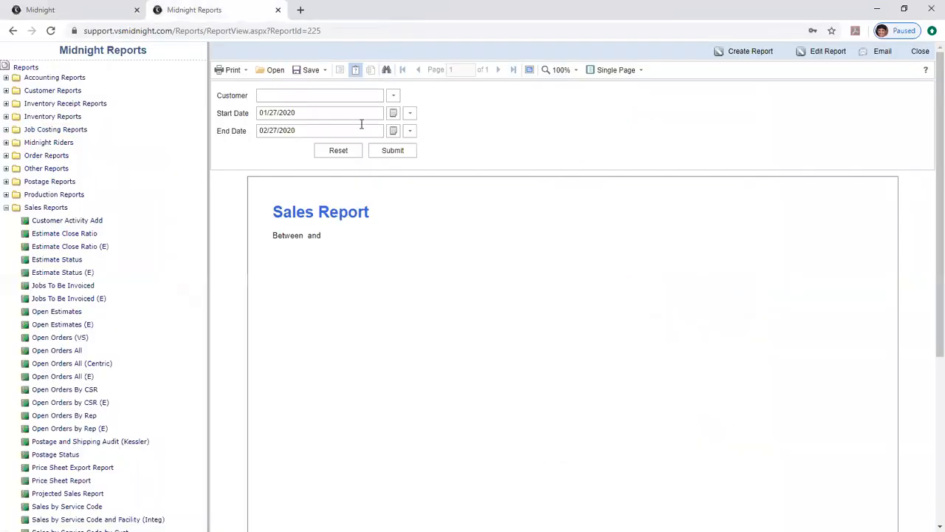
Step: Try to run the sales report for all customers with a start date of 08/06/2019
{"action": "left_click", "coordinate": [394, 113]}
{"action": "left_click", "coordinate": [395, 130]}
{"action": "left_click", "coordinate": [395, 129]}
{"action": "left_click", "coordinate": [395, 129]}
{"action": "left_click", "coordinate": [395, 129]}
{"action": "left_click", "coordinate": [395, 129]}
{"action": "left_click", "coordinate": [426, 176]}
{"action": "left_click", "coordinate": [394, 95]}
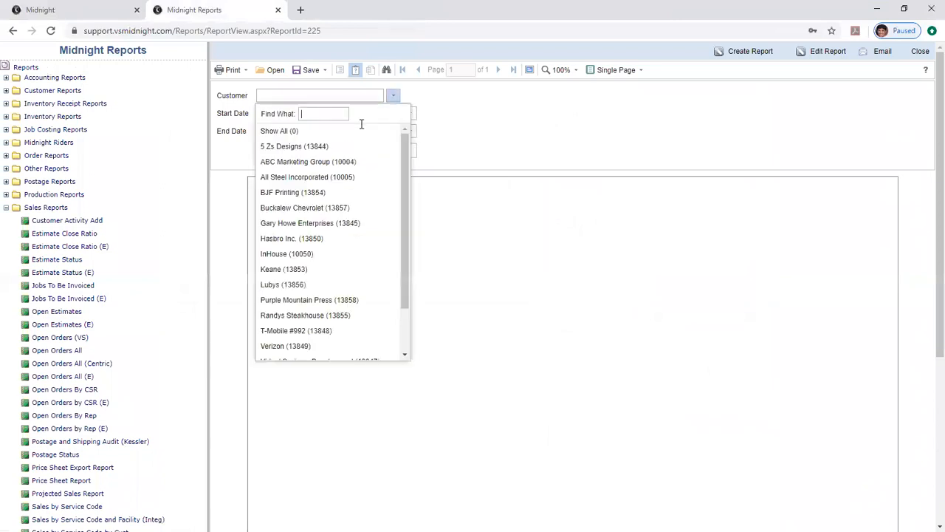
{"action": "left_click", "coordinate": [365, 130]}
{"action": "left_click", "coordinate": [393, 150]}
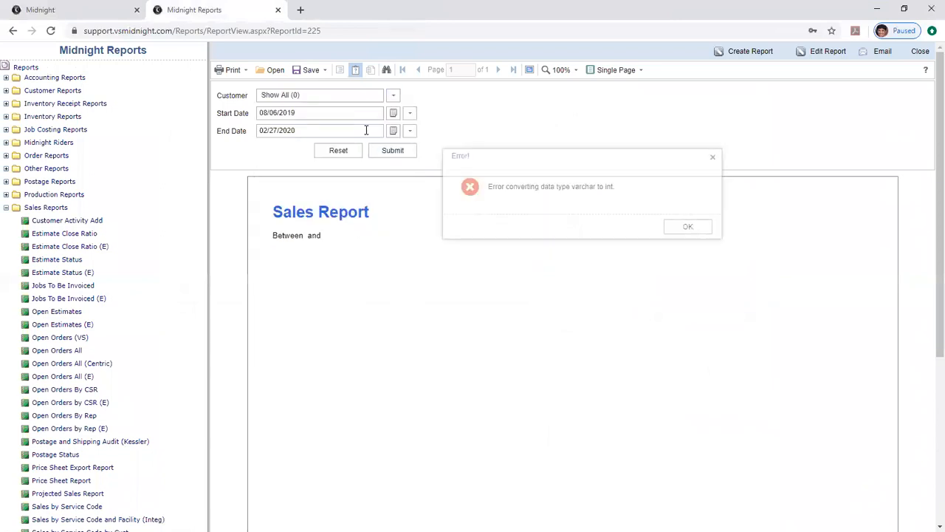
{"action": "left_click", "coordinate": [688, 226]}
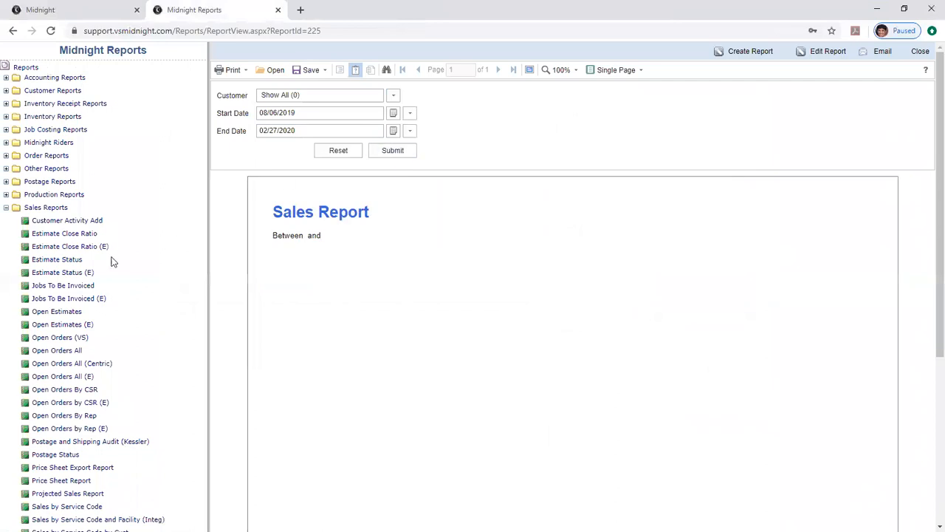
Step: Open the Estimate Status (E) report and run it with the end date set to 03/28/2020
{"action": "left_click", "coordinate": [74, 274]}
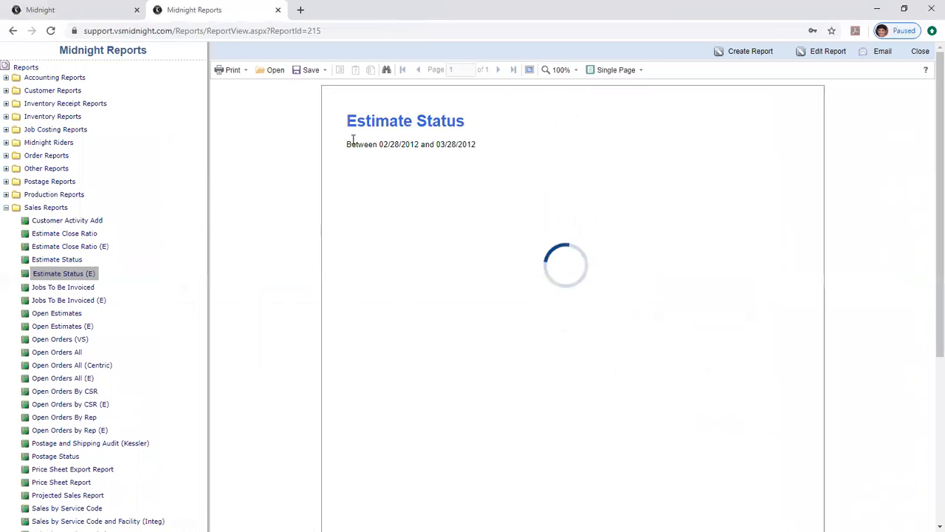
{"action": "left_click", "coordinate": [433, 113]}
{"action": "left_click", "coordinate": [353, 139]}
{"action": "left_click_drag", "start_coordinate": [311, 132], "coordinate": [341, 133]}
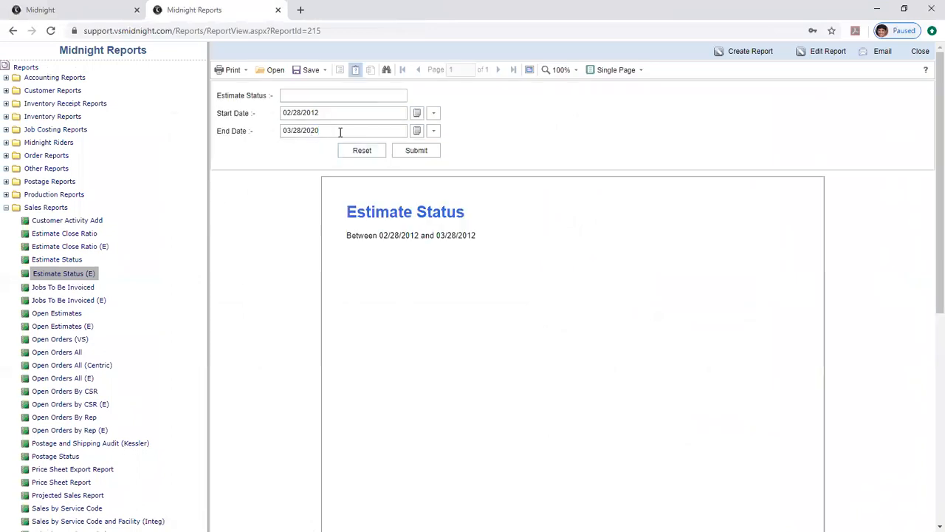
{"action": "key", "text": "Return"}
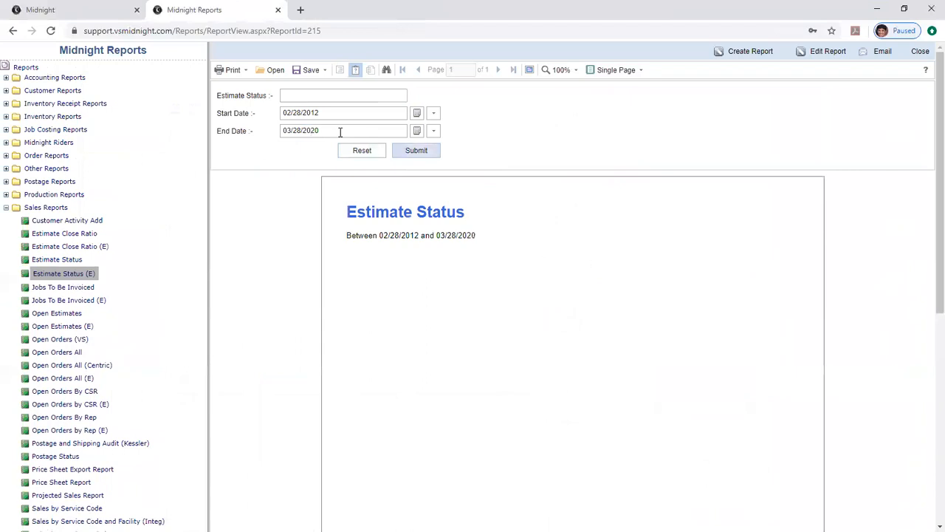
Step: Open the standard Estimate Status report and output it using the Print with Preview option
{"action": "left_click", "coordinate": [75, 263]}
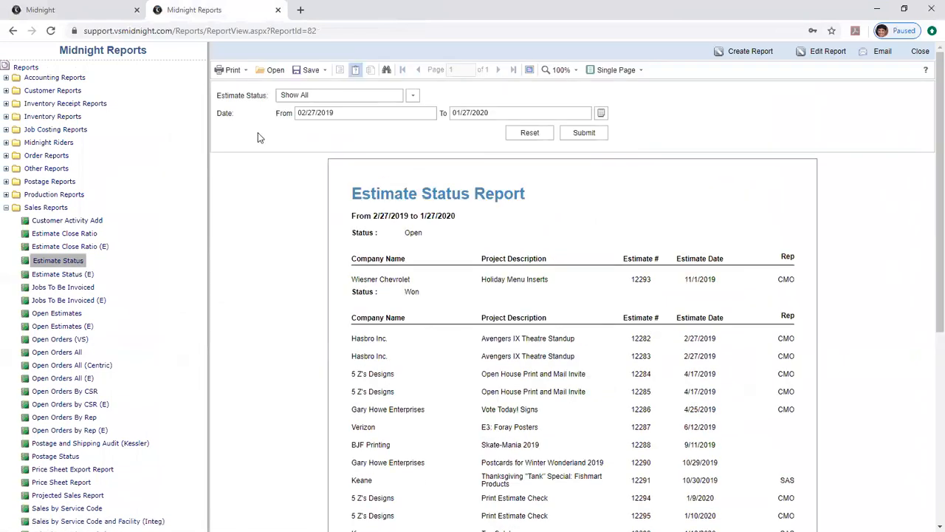
{"action": "key", "text": "Return"}
{"action": "left_click", "coordinate": [237, 72]}
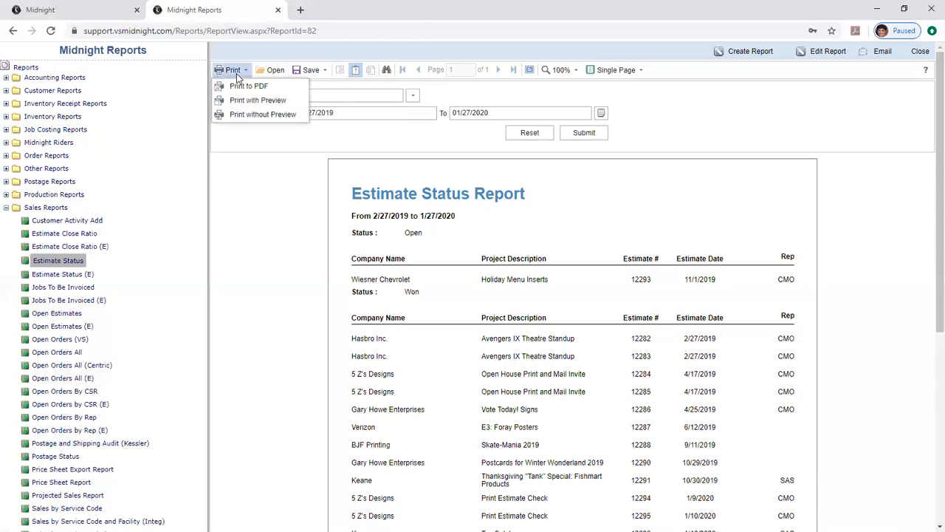
{"action": "left_click", "coordinate": [263, 104]}
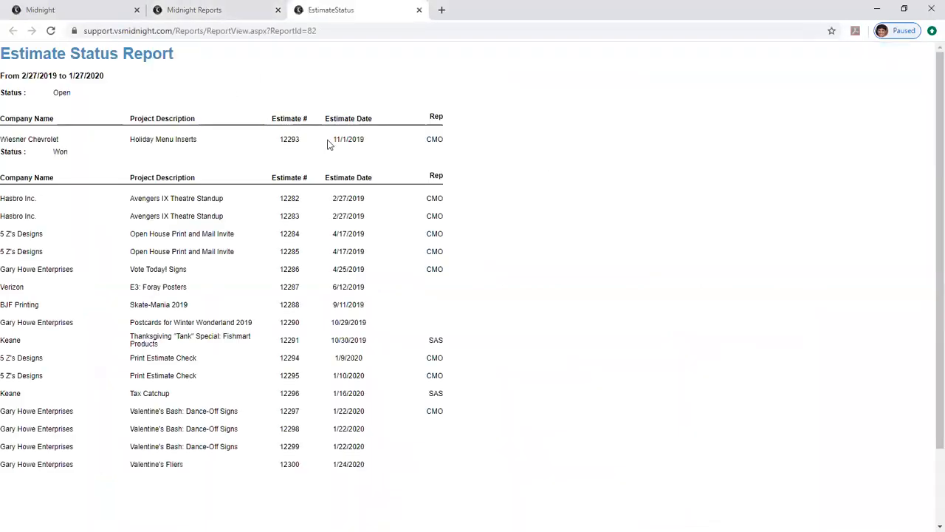
Step: Return to Midnight Reports, bring up the print dialog for the Estimate Status report without the preview tab, and cancel printing
{"action": "key", "text": "ctrl+shift+Tab"}
{"action": "left_click", "coordinate": [241, 70]}
{"action": "left_click", "coordinate": [264, 117]}
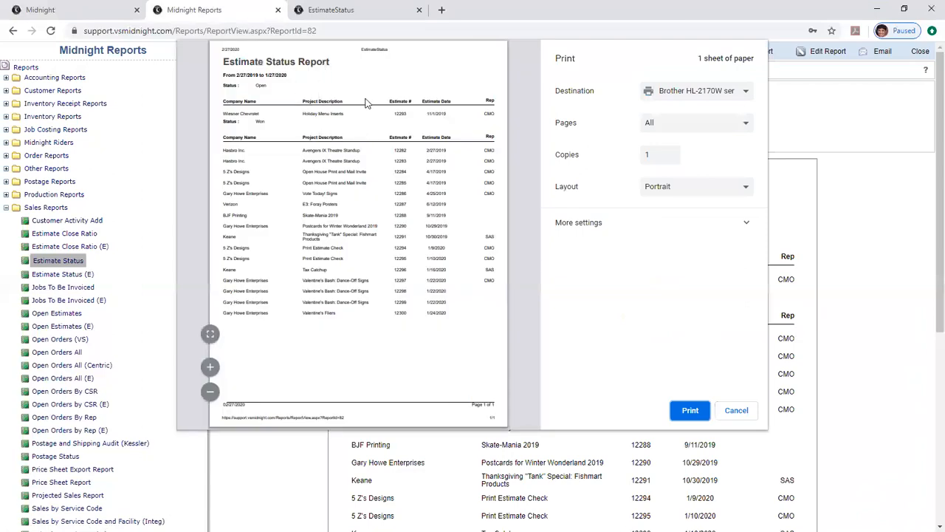
{"action": "left_click", "coordinate": [730, 418]}
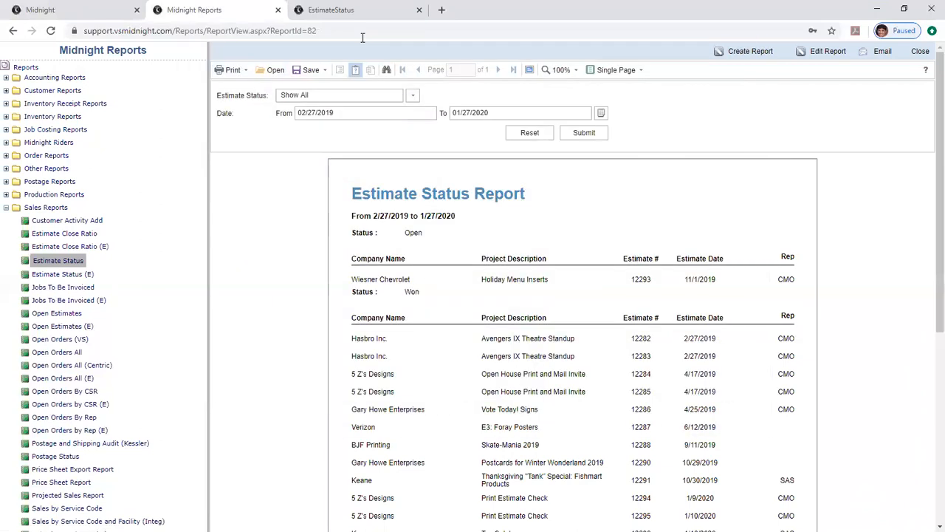
Step: Begin saving the Estimate Status report as a data file of type Csv and examine the type and separator settings
{"action": "left_click", "coordinate": [325, 69]}
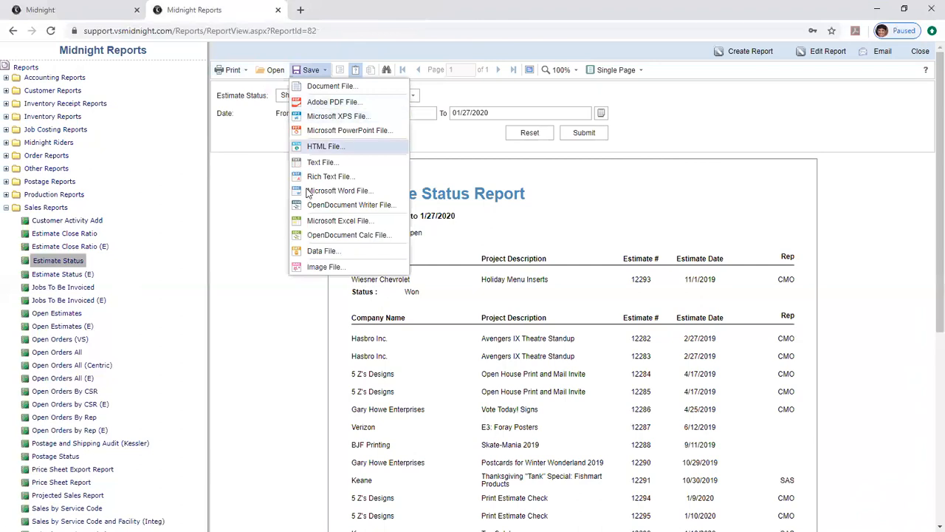
{"action": "left_click", "coordinate": [334, 252]}
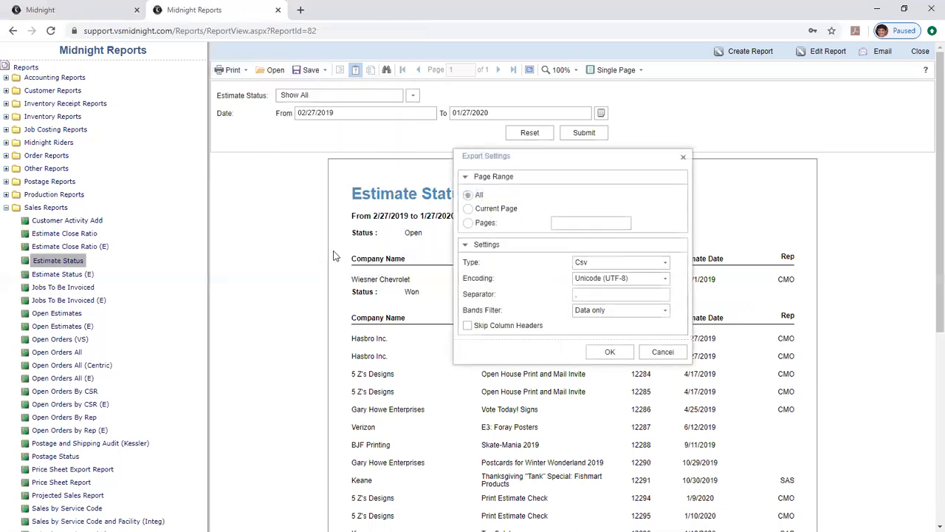
{"action": "left_click", "coordinate": [664, 263]}
{"action": "left_click", "coordinate": [610, 276]}
{"action": "left_click", "coordinate": [665, 263]}
{"action": "left_click", "coordinate": [665, 263]}
{"action": "left_click", "coordinate": [664, 263]}
{"action": "double_click", "coordinate": [586, 295]}
Step: Keep the bands filter on Data only, export the CSV file, and open the downloaded file
{"action": "left_click", "coordinate": [665, 311]}
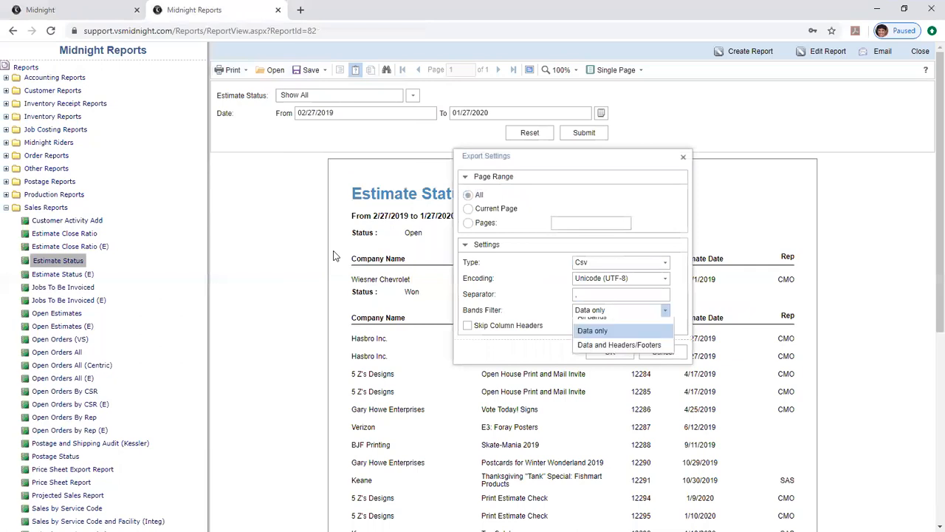
{"action": "left_click", "coordinate": [589, 313]}
{"action": "left_click", "coordinate": [589, 313]}
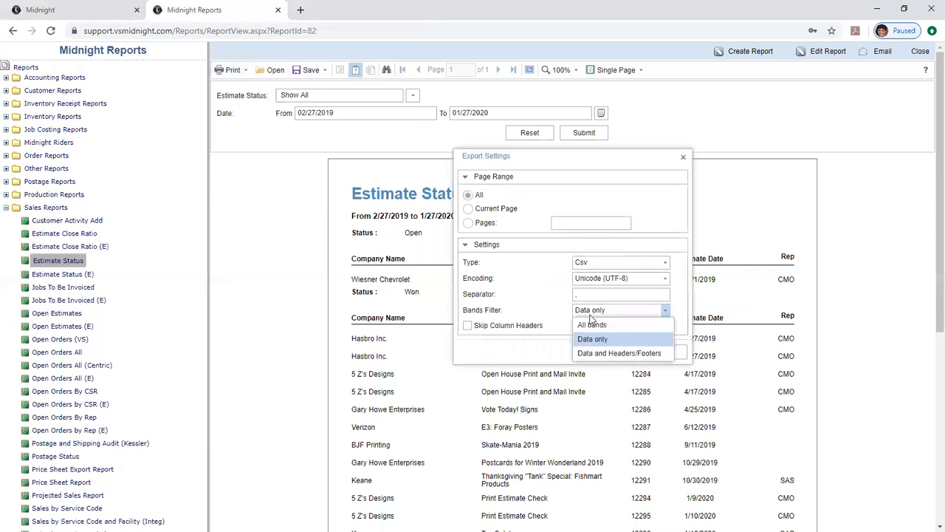
{"action": "left_click", "coordinate": [552, 317]}
{"action": "left_click", "coordinate": [599, 355]}
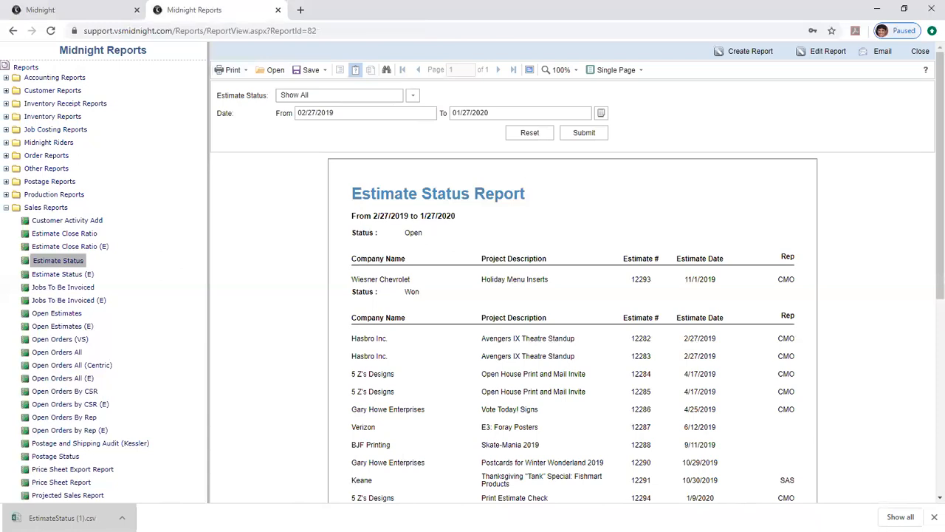
{"action": "left_click", "coordinate": [113, 512]}
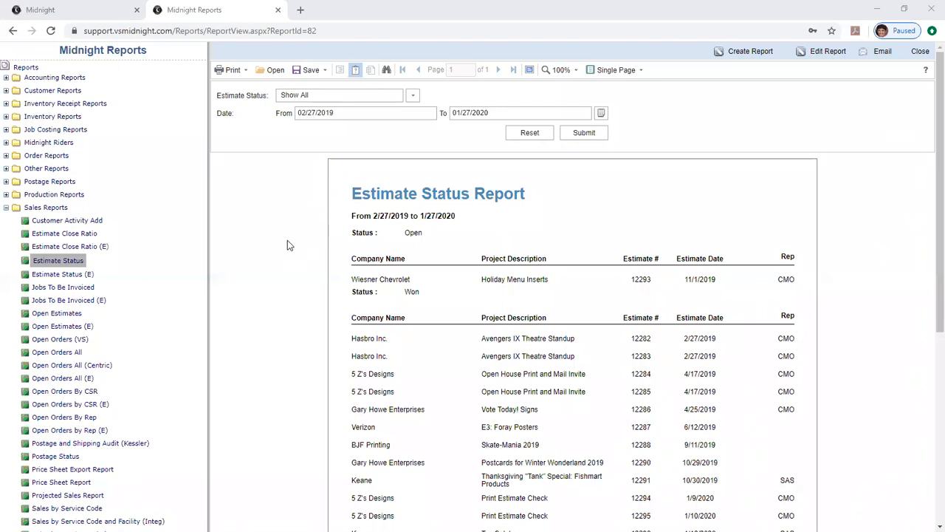
Step: Export the Estimate Status report as an Excel 97-2003 file with Export Data Only and Export Object Formatting enabled
{"action": "left_click", "coordinate": [317, 71]}
{"action": "left_click", "coordinate": [338, 221]}
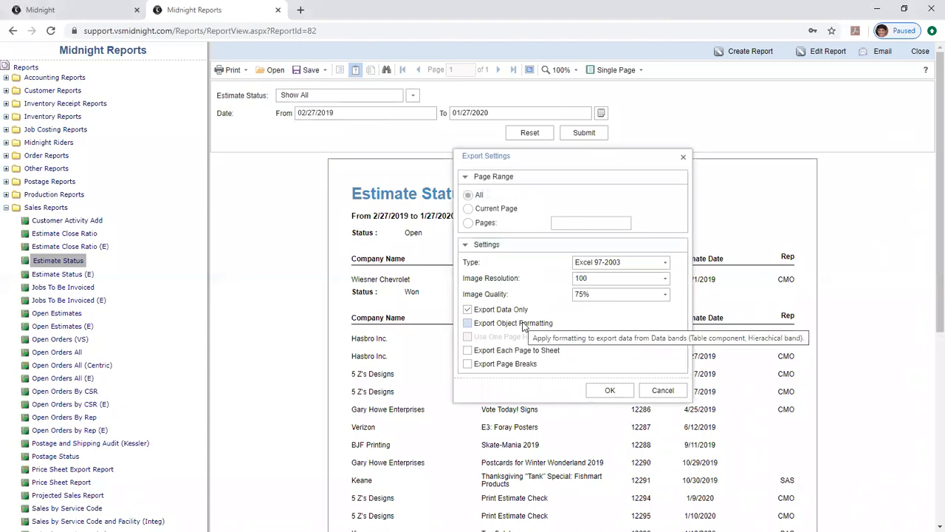
{"action": "left_click", "coordinate": [507, 324]}
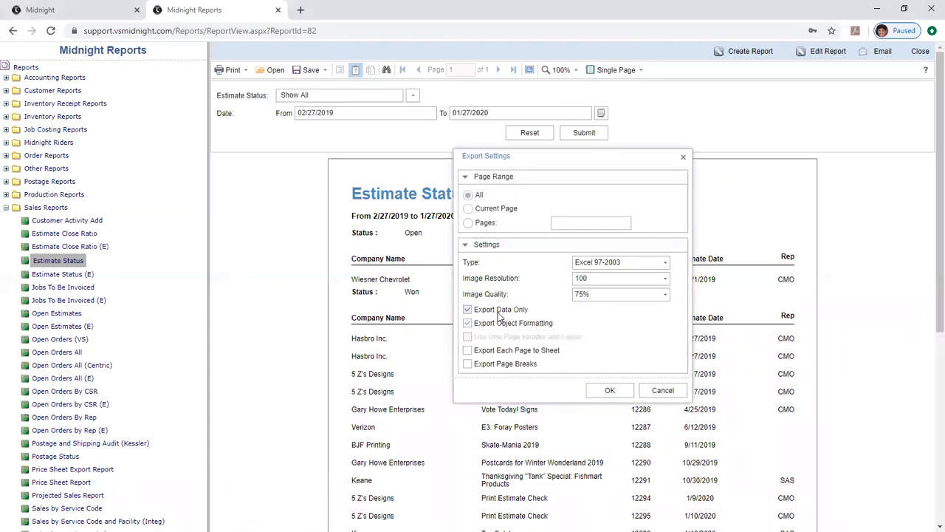
{"action": "left_click", "coordinate": [498, 311]}
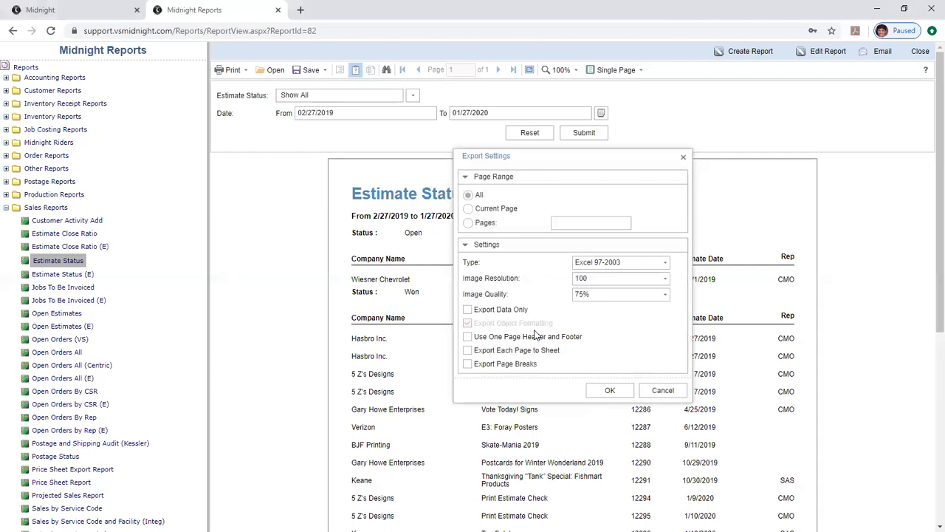
{"action": "left_click", "coordinate": [535, 336]}
{"action": "left_click", "coordinate": [516, 338]}
{"action": "left_click", "coordinate": [509, 310]}
{"action": "left_click", "coordinate": [611, 394]}
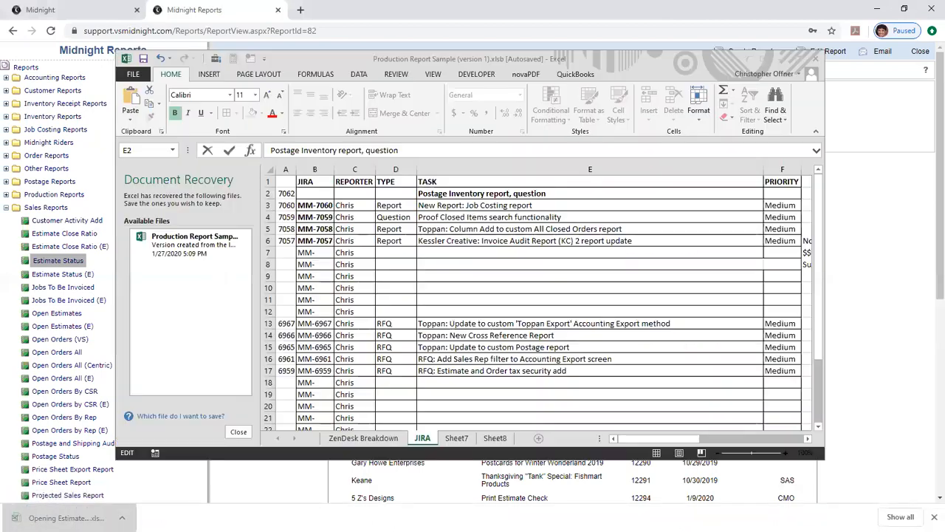
{"action": "left_click", "coordinate": [319, 502]}
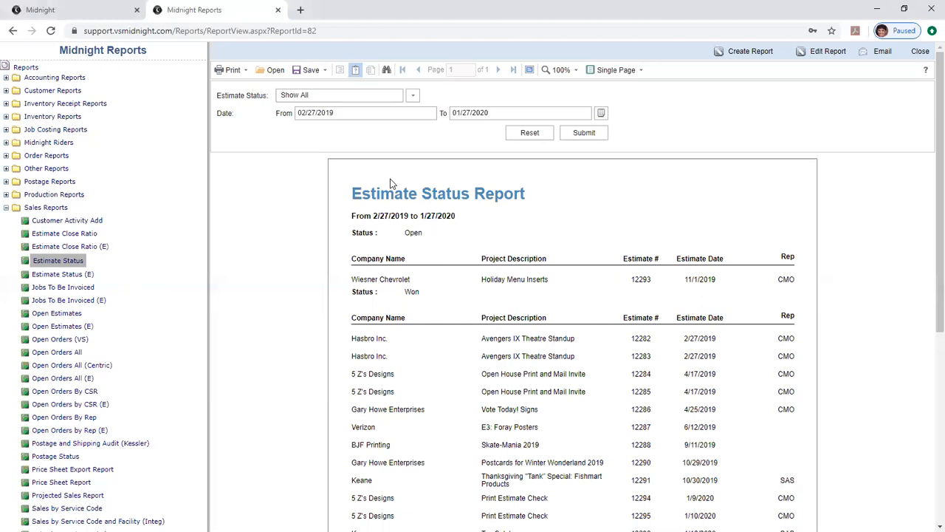
Step: Try repositioning the ProjectName data field in the Estimate Status report's designer, and exit the designer
{"action": "left_click", "coordinate": [809, 53]}
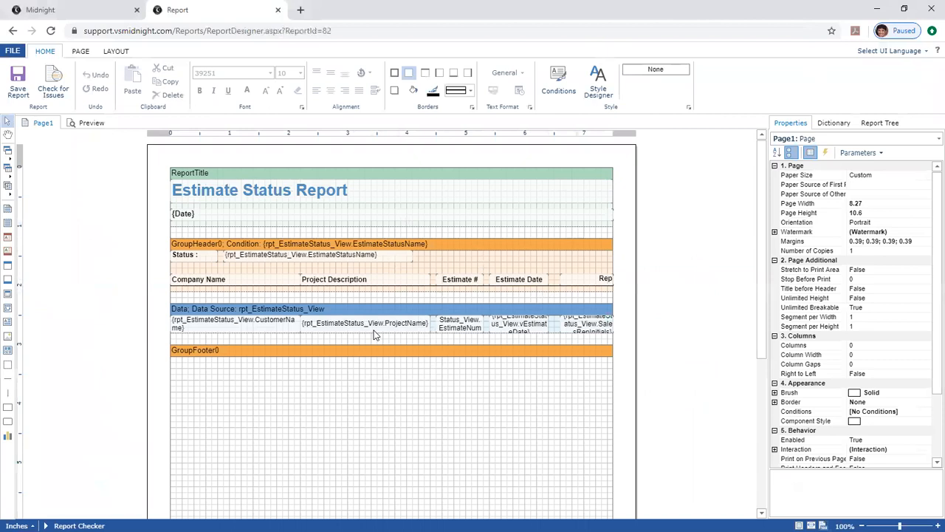
{"action": "left_click_drag", "start_coordinate": [365, 325], "coordinate": [336, 332]}
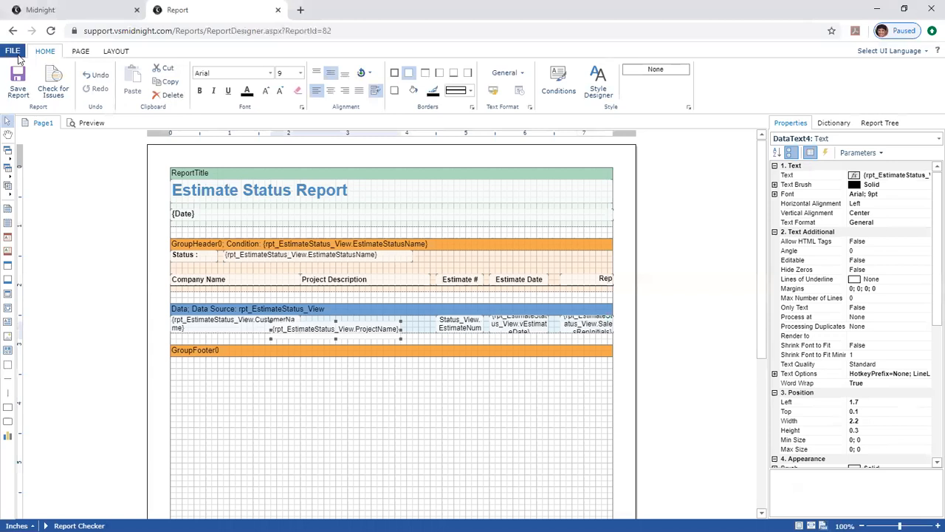
{"action": "left_click_drag", "start_coordinate": [312, 332], "coordinate": [324, 334]}
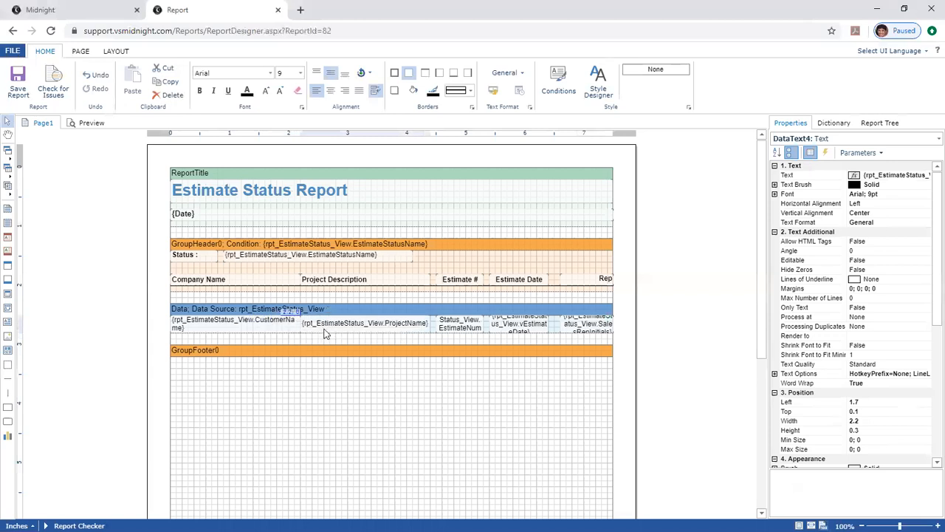
{"action": "left_click", "coordinate": [344, 351]}
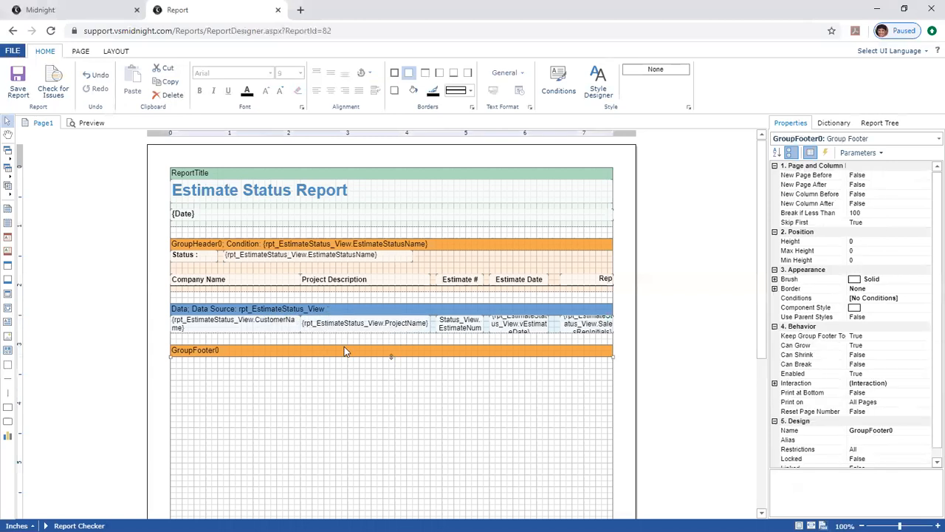
{"action": "left_click", "coordinate": [12, 51]}
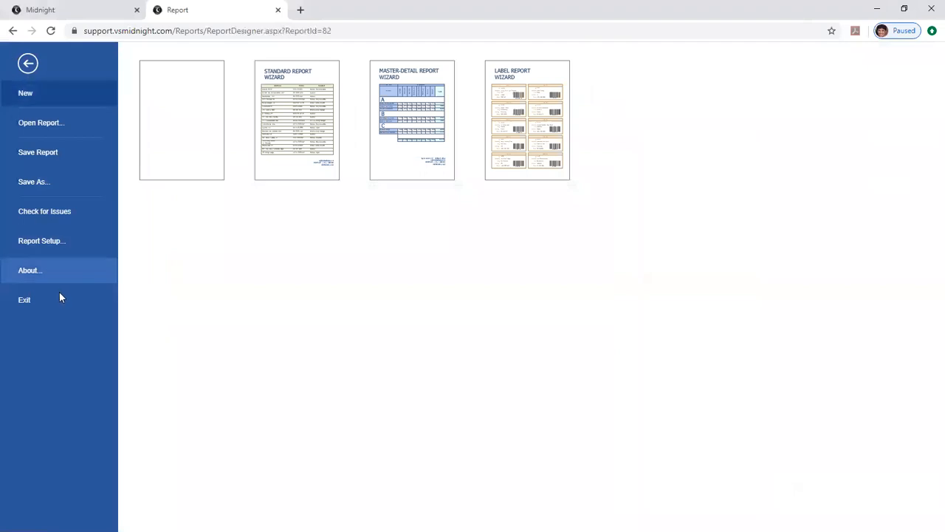
{"action": "left_click", "coordinate": [60, 297]}
{"action": "left_click", "coordinate": [462, 308]}
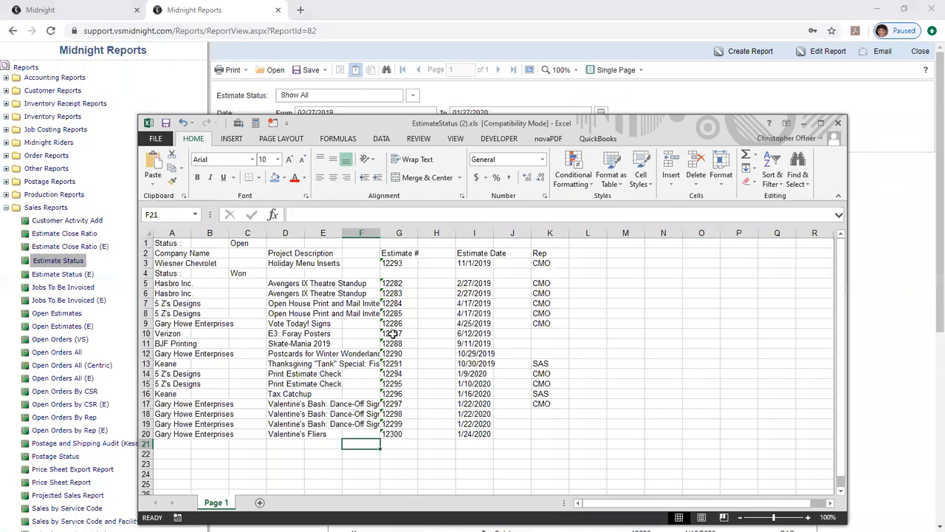
Step: Auto-fit all columns in the exported EstimateStatus (2).xls workbook and select the empty columns E and F
{"action": "left_click", "coordinate": [394, 334]}
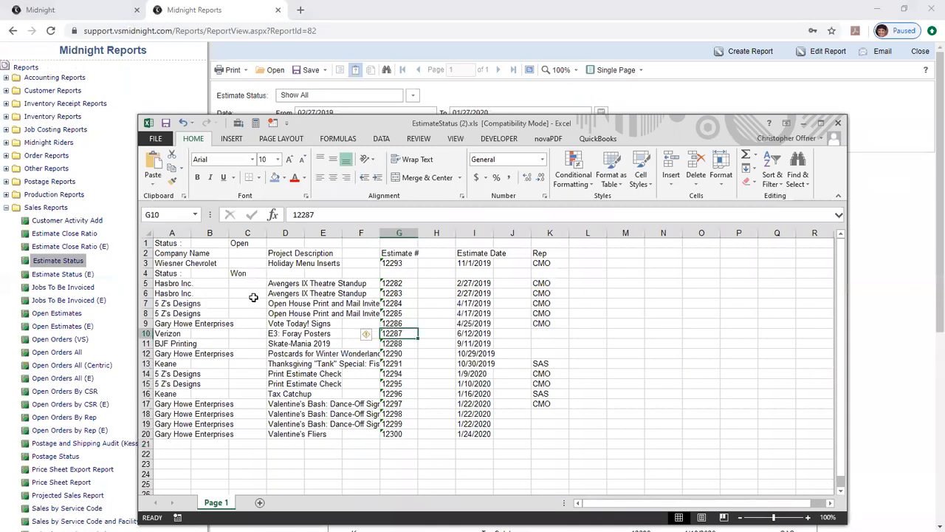
{"action": "left_click", "coordinate": [147, 234]}
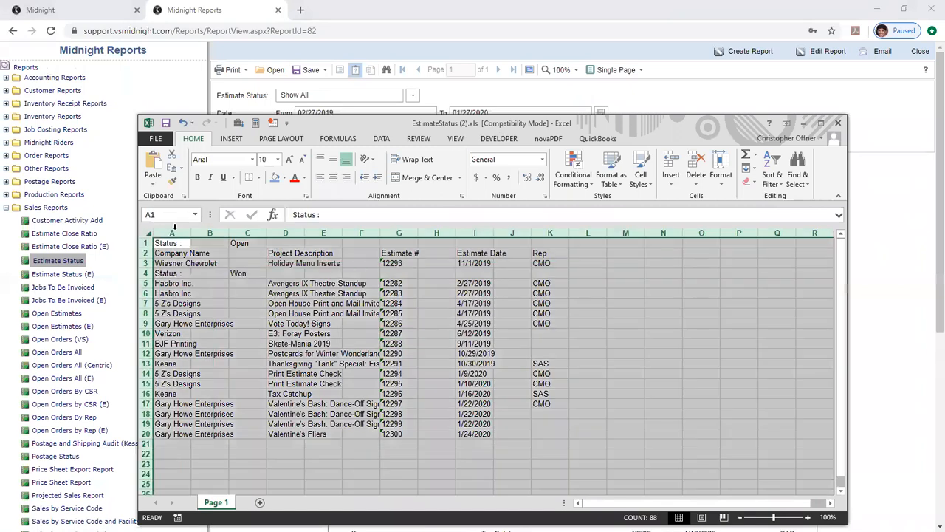
{"action": "double_click", "coordinate": [186, 233]}
{"action": "left_click", "coordinate": [351, 323]}
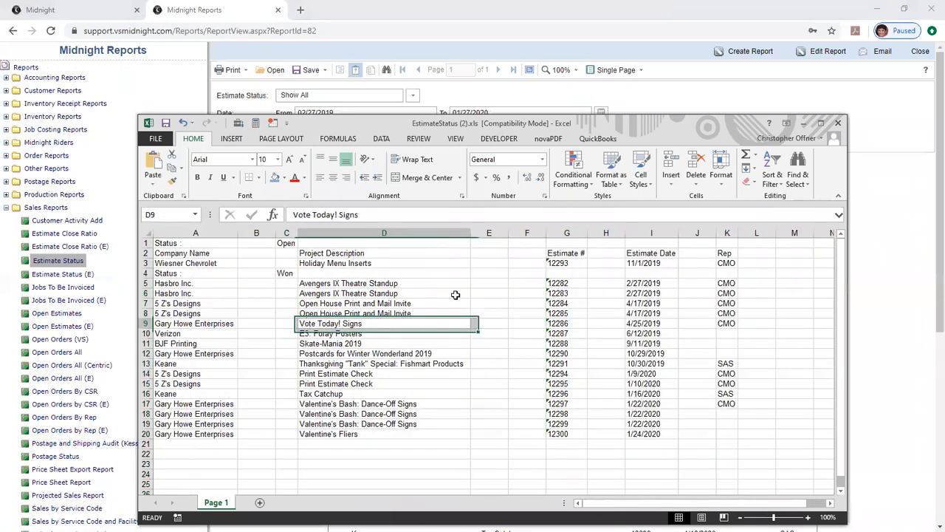
{"action": "left_click_drag", "start_coordinate": [489, 232], "coordinate": [523, 233]}
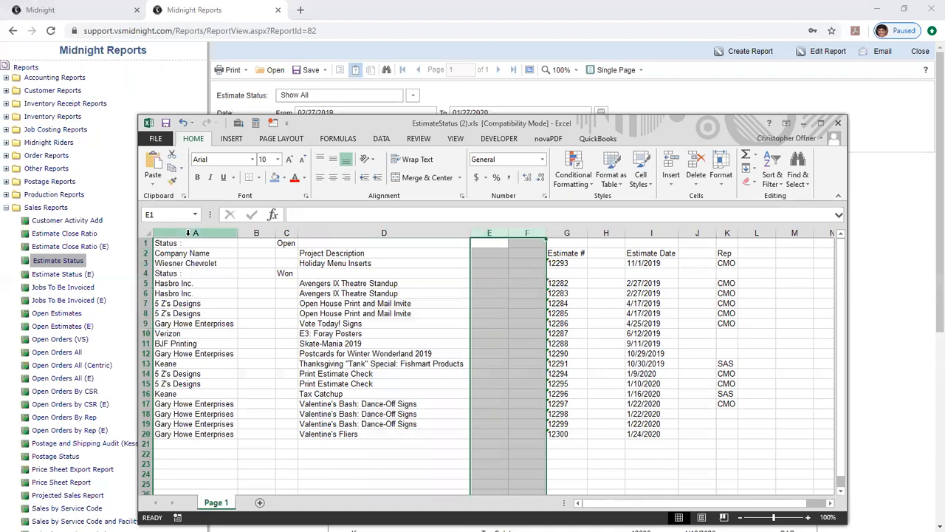
{"action": "left_click_drag", "start_coordinate": [336, 125], "coordinate": [944, 125]}
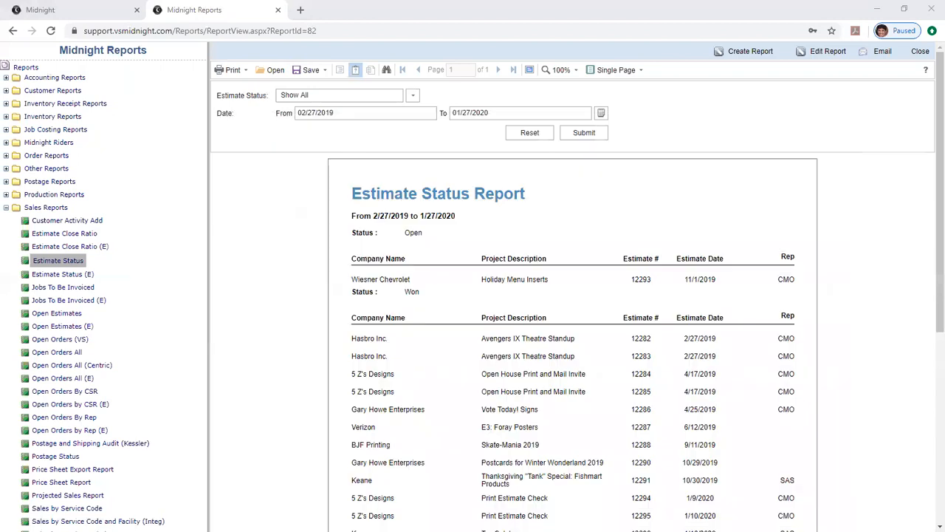
Step: Highlight the Open and Won status lines in the Estimate Status report and return to the Easter Postcards estimate
{"action": "mouse_move", "coordinate": [353, 231]}
{"action": "left_mouse_down"}
{"action": "mouse_move", "coordinate": [407, 231]}
{"action": "mouse_move", "coordinate": [360, 232]}
{"action": "left_mouse_up"}
{"action": "left_click", "coordinate": [418, 232]}
{"action": "left_click_drag", "start_coordinate": [415, 291], "coordinate": [370, 292]}
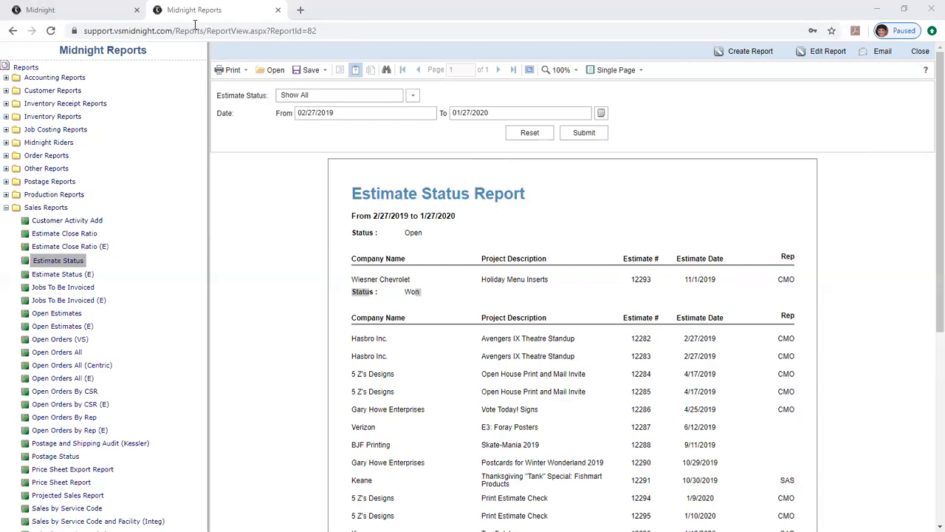
{"action": "left_click", "coordinate": [98, 11]}
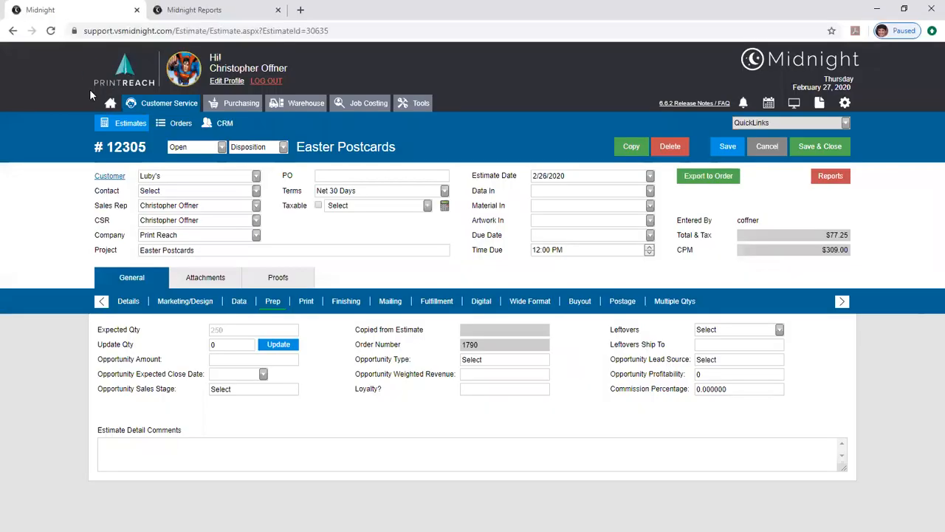